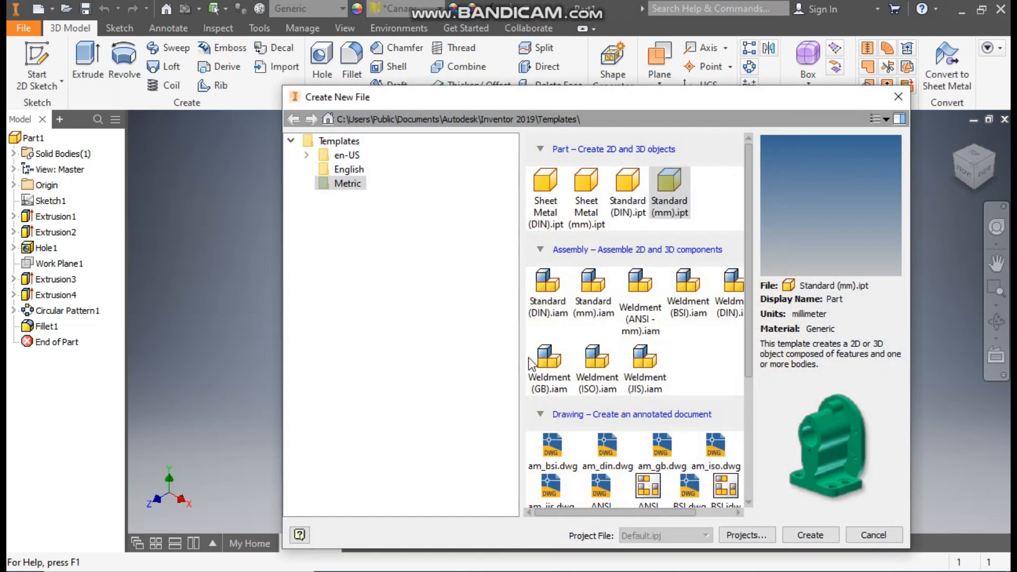
Create a new metric Standard (mm).ipt part and start a sketch on the XZ plane, rotating the view so X points right.
{"action": "left_click", "coordinate": [673, 195]}
{"action": "left_click", "coordinate": [809, 535]}
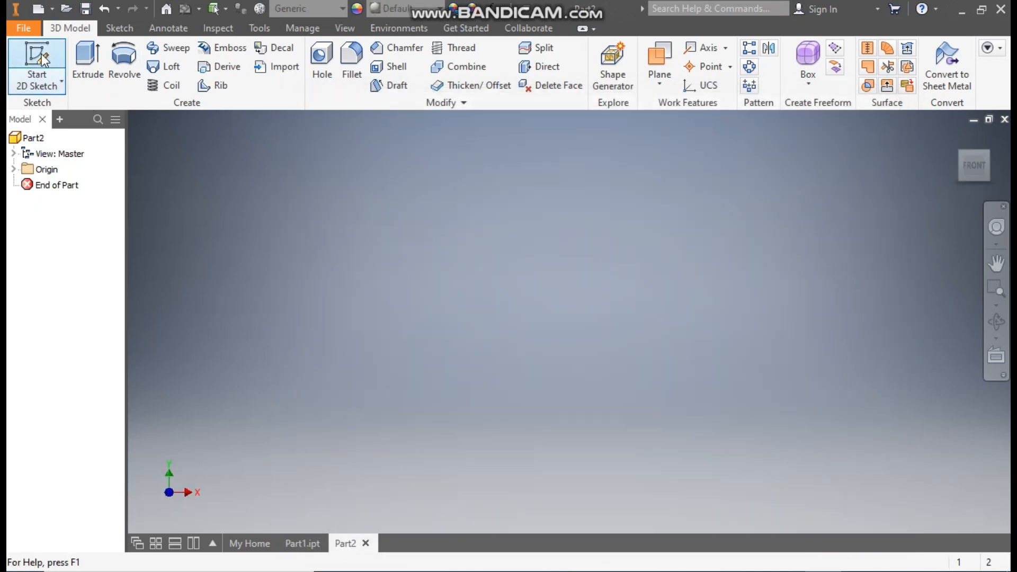
{"action": "left_click", "coordinate": [42, 58]}
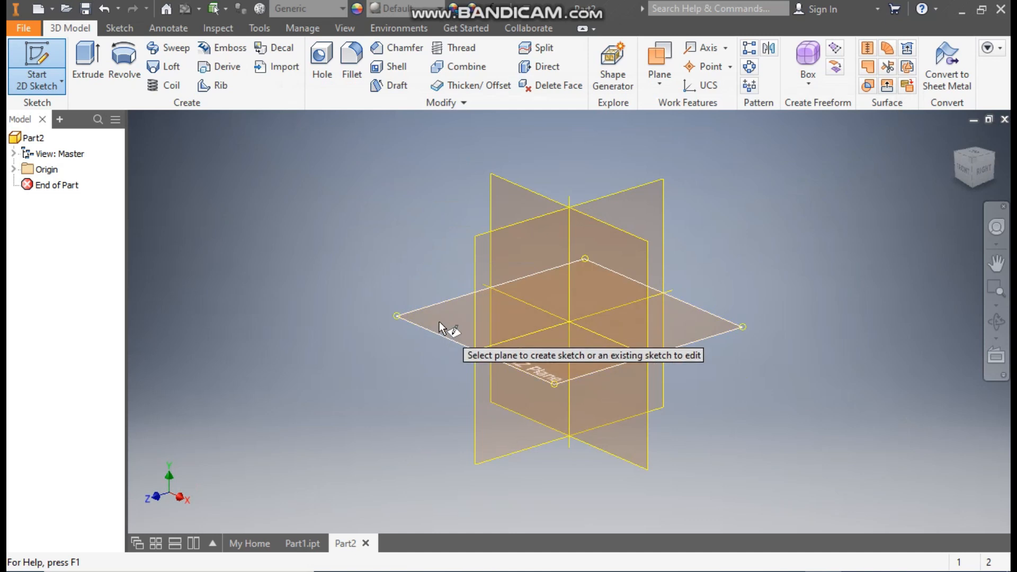
{"action": "left_click", "coordinate": [439, 312]}
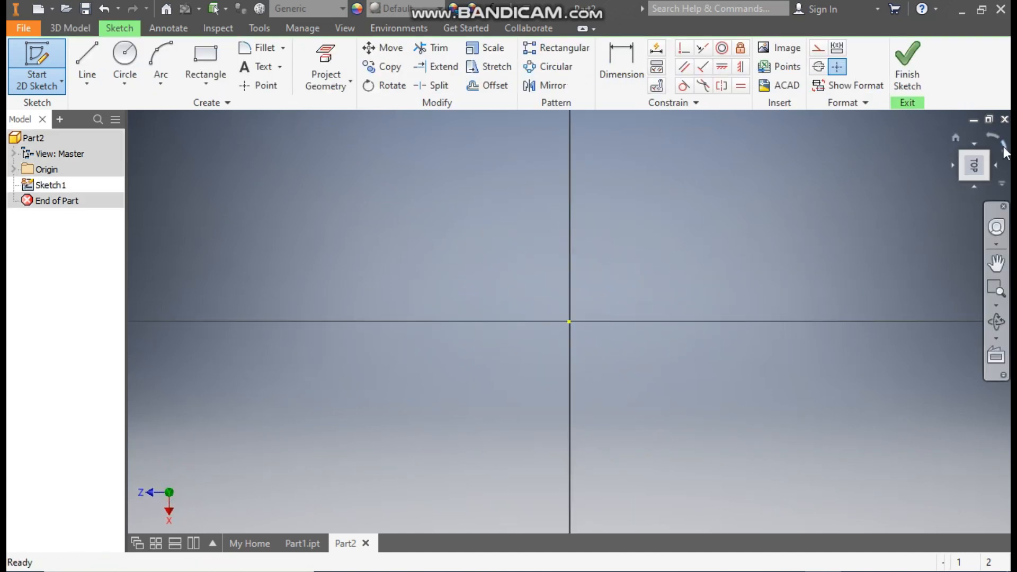
{"action": "left_click", "coordinate": [993, 132]}
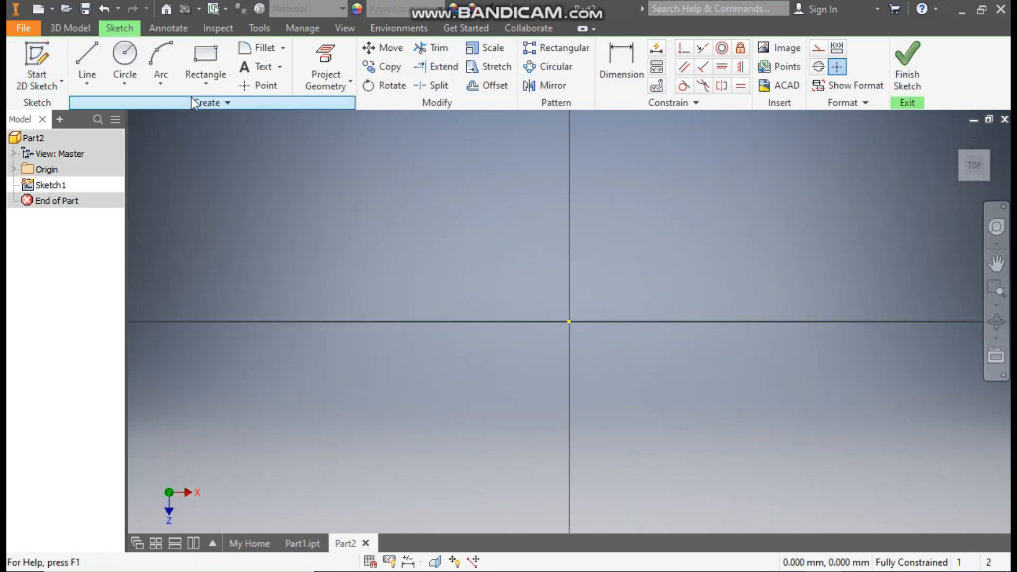
Draw a 65 mm diameter circle centred on the sketch origin.
{"action": "left_click", "coordinate": [127, 58]}
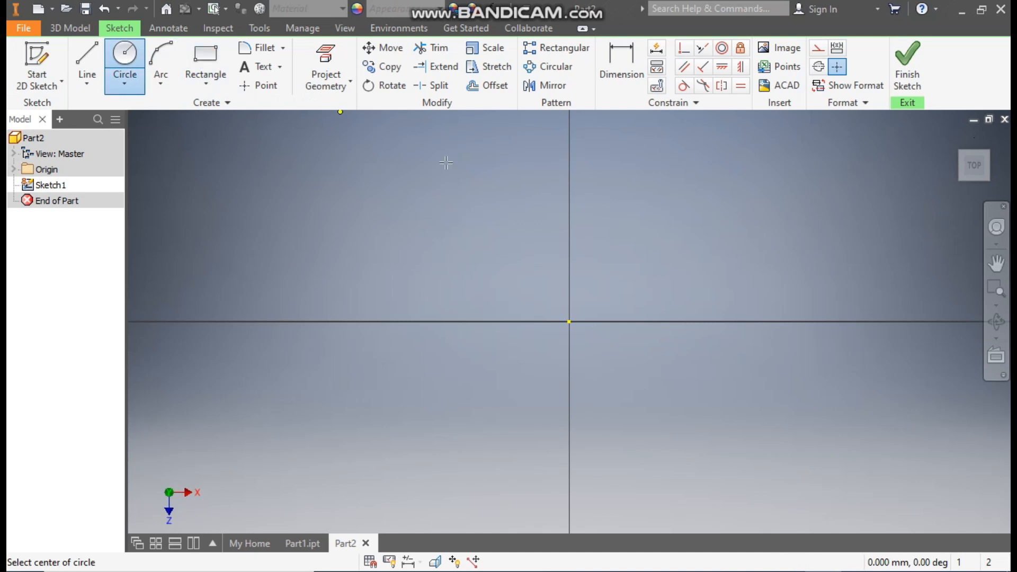
{"action": "left_click", "coordinate": [568, 321]}
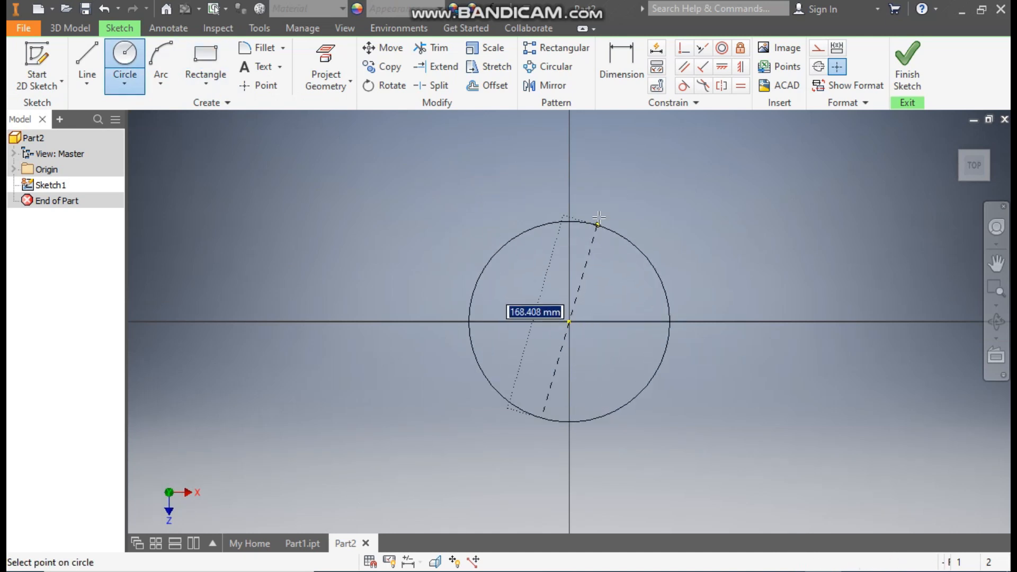
{"action": "type", "text": "65"}
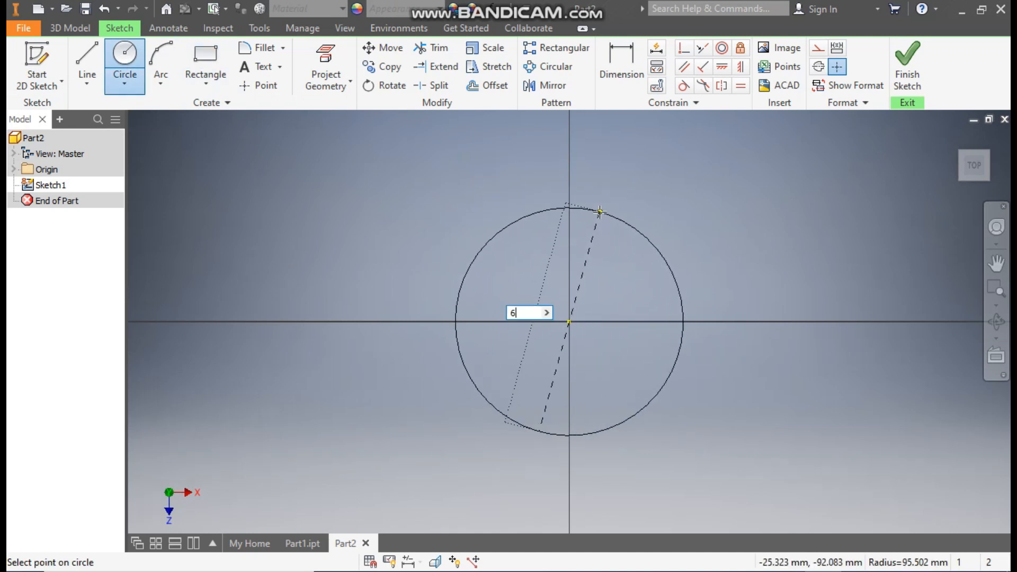
{"action": "key", "text": "Return"}
Draw a concentric 40 mm diameter circle at the origin, inside the 65 mm circle.
{"action": "scroll", "coordinate": [576, 285], "scroll_direction": "down", "scroll_amount": 6}
{"action": "middle_click_drag", "start_coordinate": [590, 258], "coordinate": [590, 114]}
{"action": "left_click", "coordinate": [551, 271]}
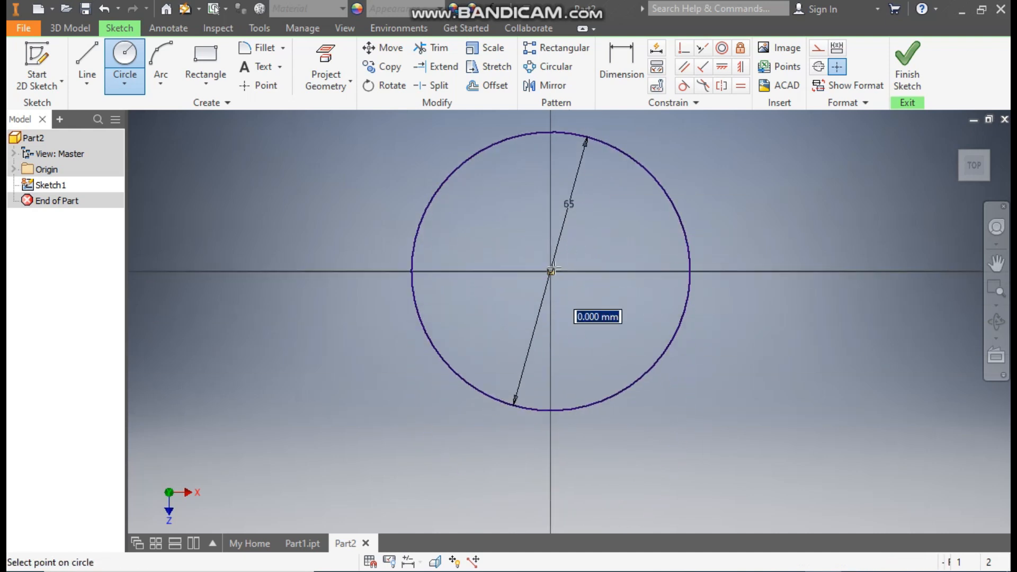
{"action": "type", "text": "40"}
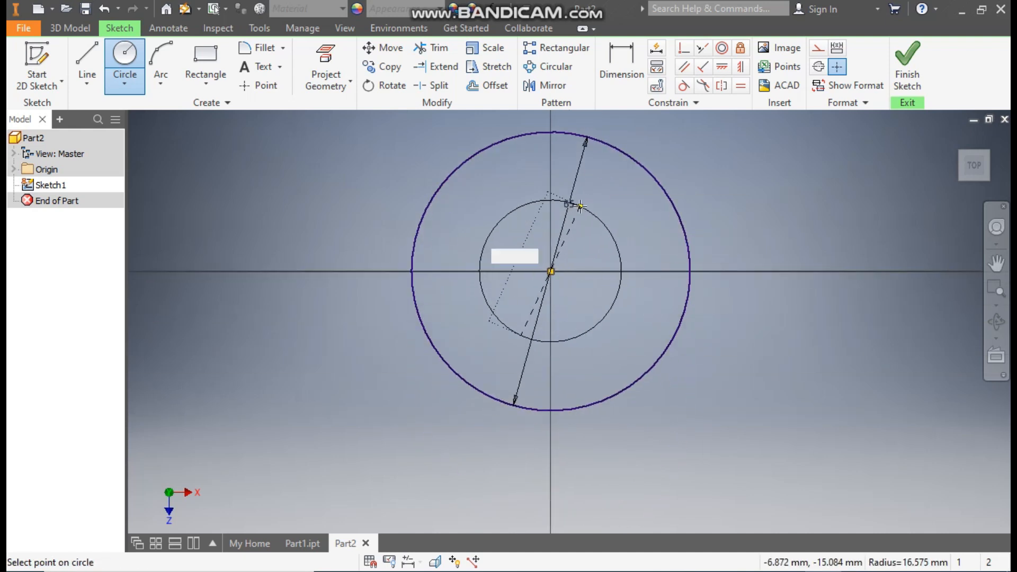
{"action": "key", "text": "Return"}
Sketch three connected lines from the outer circle's left side, down and outward, horizontally across below it, and back up to its right side.
{"action": "scroll", "coordinate": [683, 168], "scroll_direction": "up", "scroll_amount": 3}
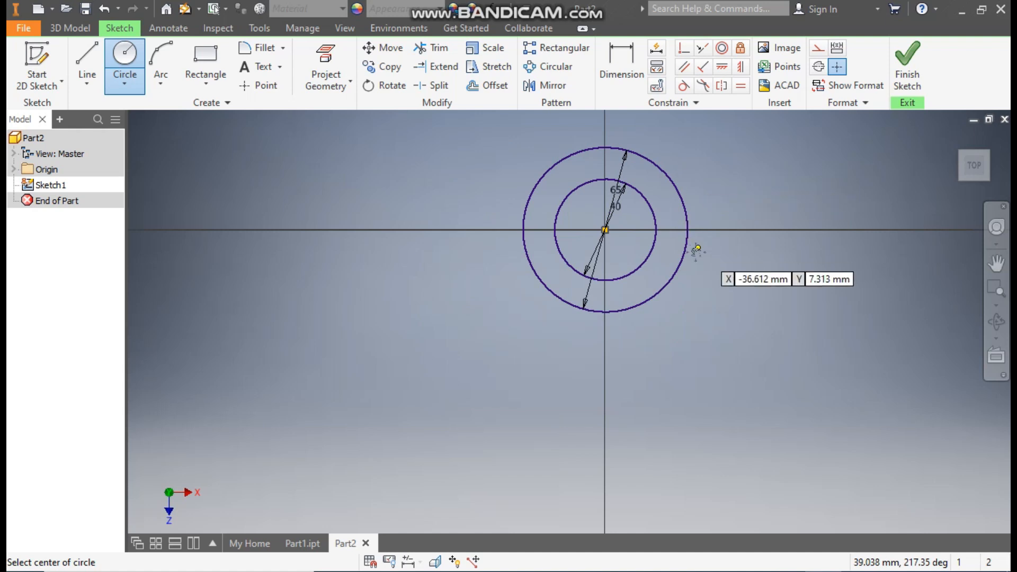
{"action": "middle_click_drag", "start_coordinate": [697, 248], "coordinate": [631, 242]}
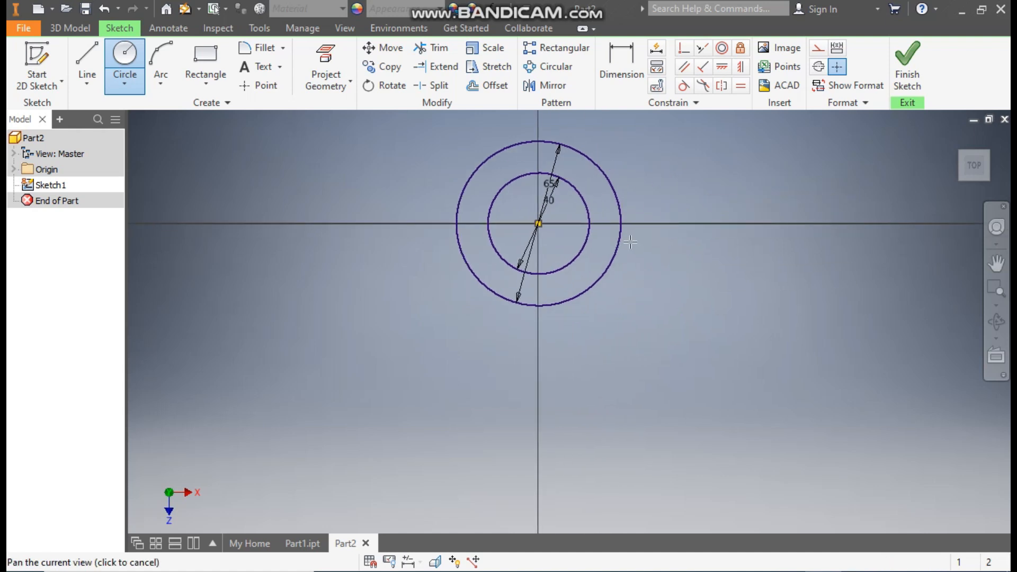
{"action": "left_click", "coordinate": [81, 52]}
{"action": "left_click", "coordinate": [456, 224]}
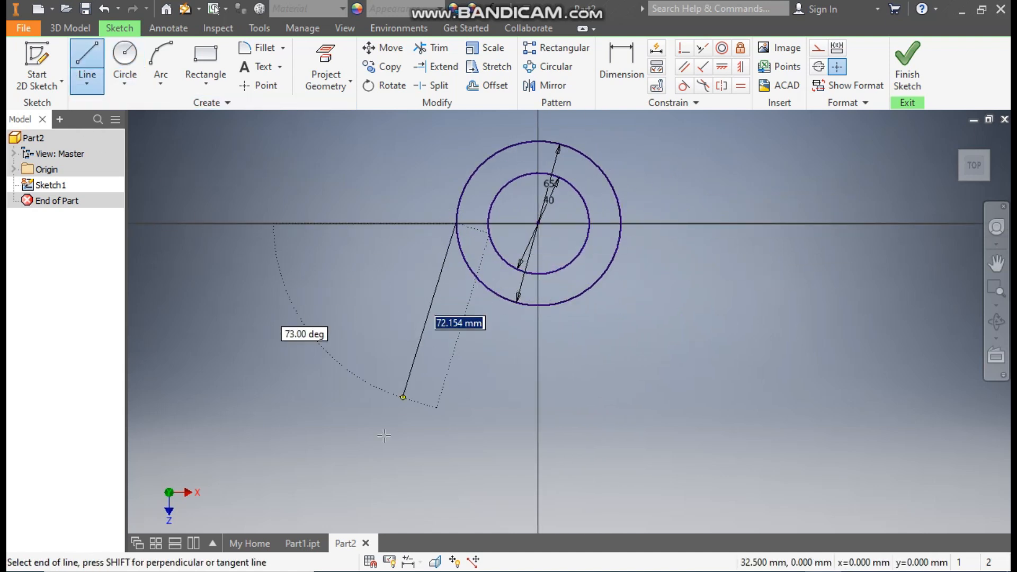
{"action": "left_click", "coordinate": [324, 443]}
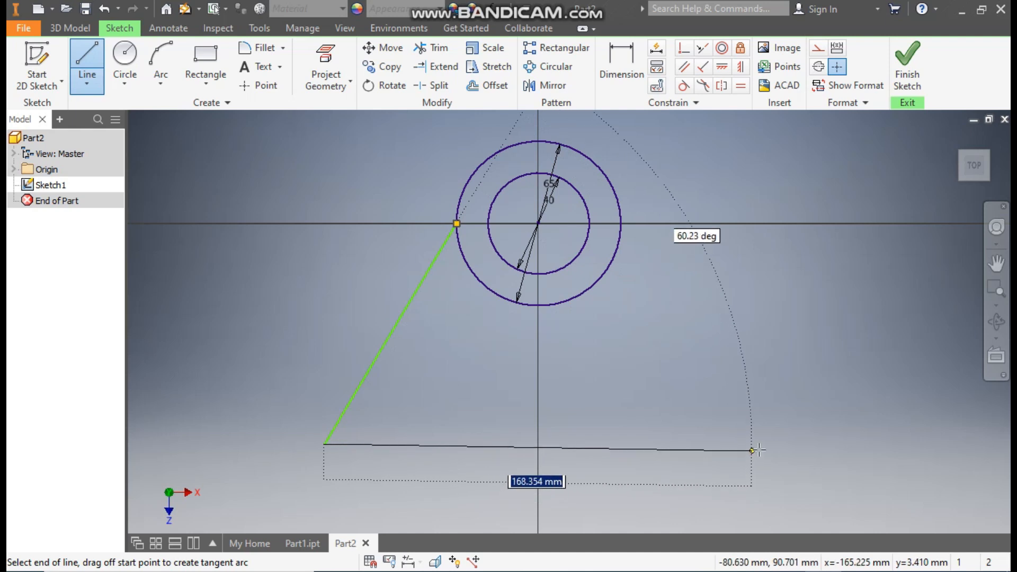
{"action": "left_click", "coordinate": [771, 444]}
{"action": "double_click", "coordinate": [621, 223]}
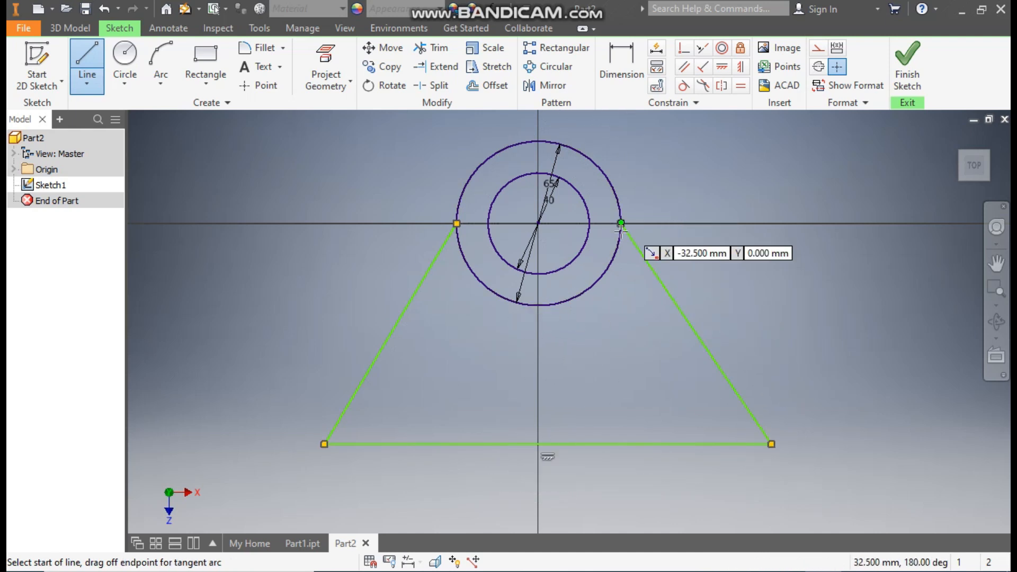
Make both slanted side lines tangent to the 65 mm circle.
{"action": "left_click", "coordinate": [684, 86]}
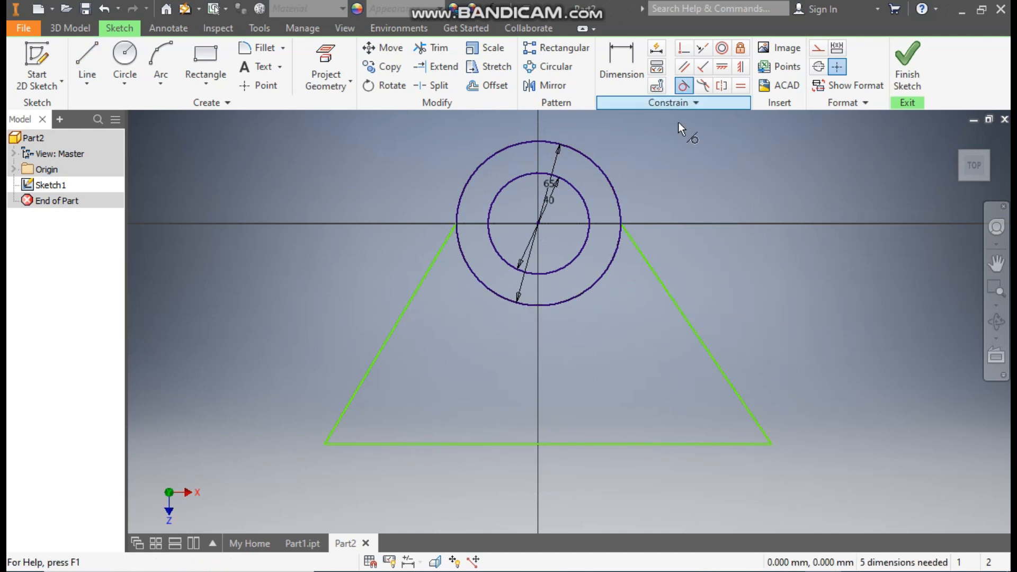
{"action": "left_click", "coordinate": [470, 266]}
{"action": "left_click", "coordinate": [431, 272]}
{"action": "left_click", "coordinate": [604, 273]}
{"action": "left_click", "coordinate": [641, 257]}
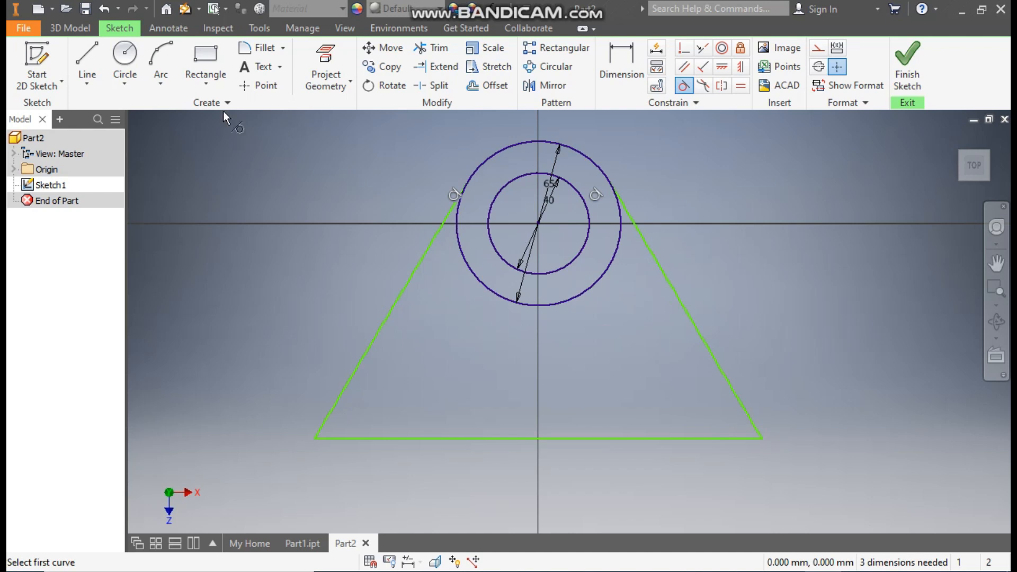
Round both lower corners of the outline with 20 mm radius sketch fillets.
{"action": "left_click", "coordinate": [250, 47]}
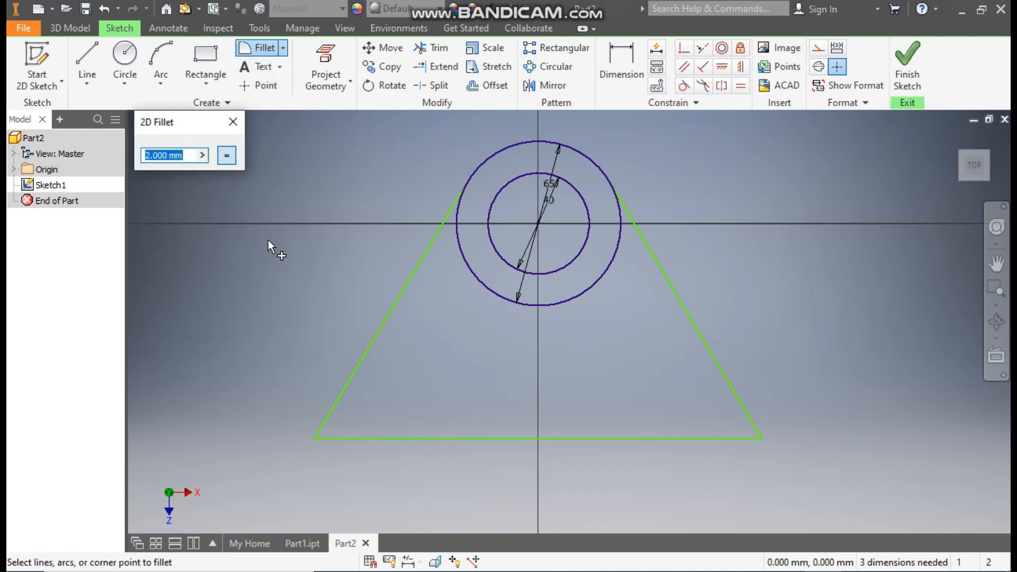
{"action": "type", "text": "20"}
{"action": "left_click", "coordinate": [347, 382]}
{"action": "left_click", "coordinate": [372, 438]}
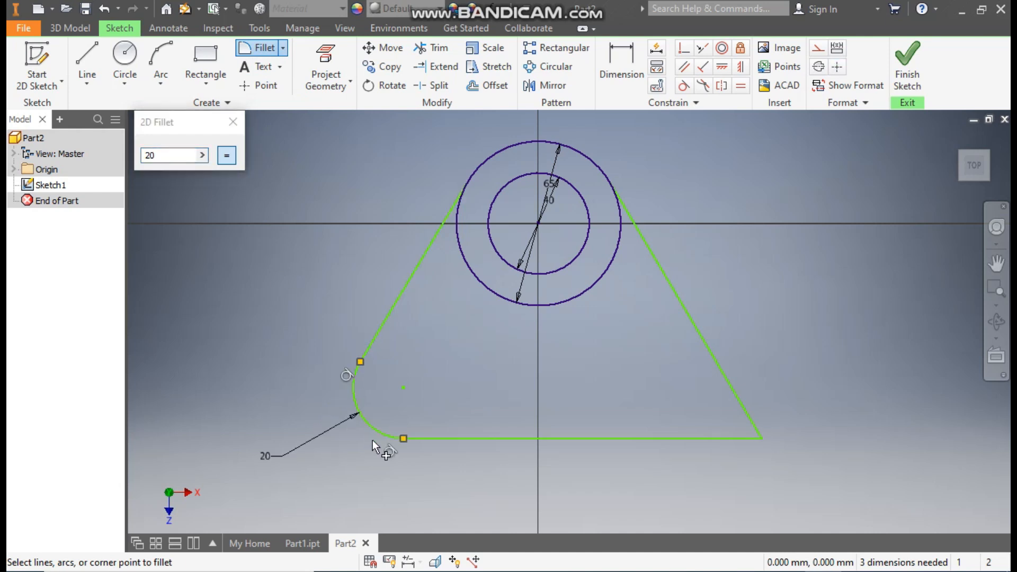
{"action": "left_click", "coordinate": [695, 439]}
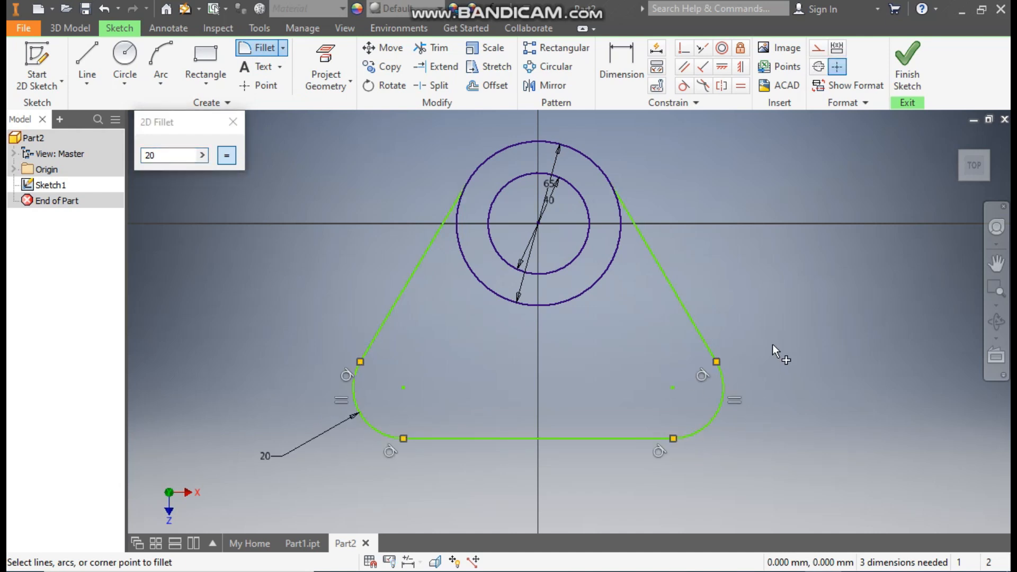
{"action": "left_click", "coordinate": [233, 122]}
Set the vertical distance between the origin and the lower-left fillet's centre to 45 mm.
{"action": "left_click", "coordinate": [627, 71]}
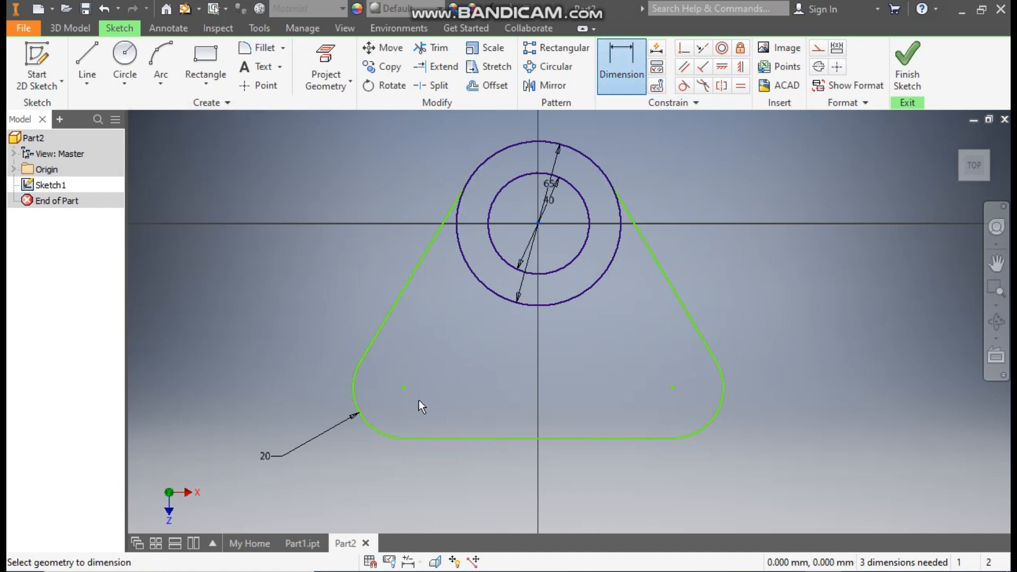
{"action": "left_click", "coordinate": [406, 389]}
{"action": "left_click", "coordinate": [267, 314]}
{"action": "type", "text": "45"}
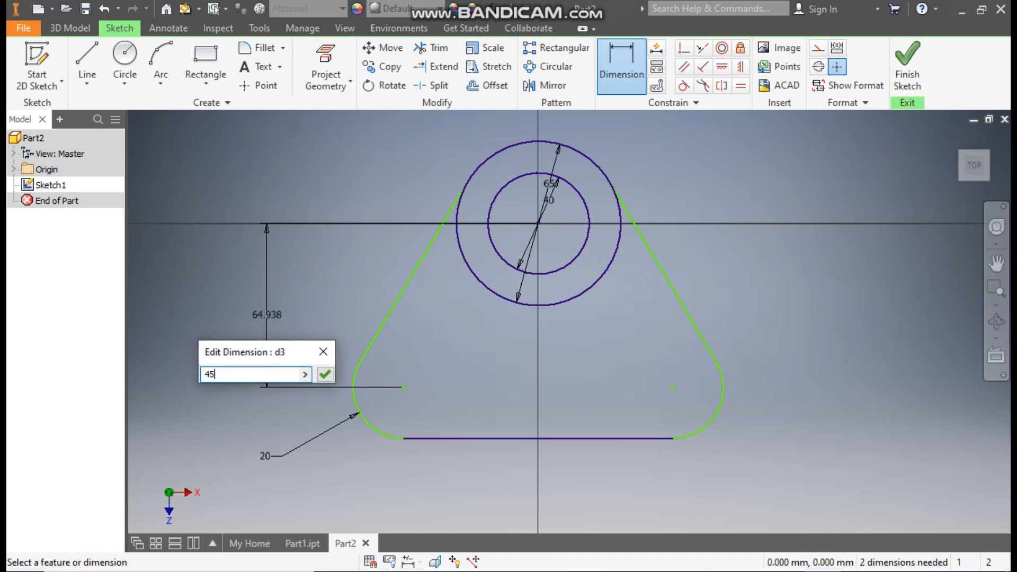
{"action": "key", "text": "Return"}
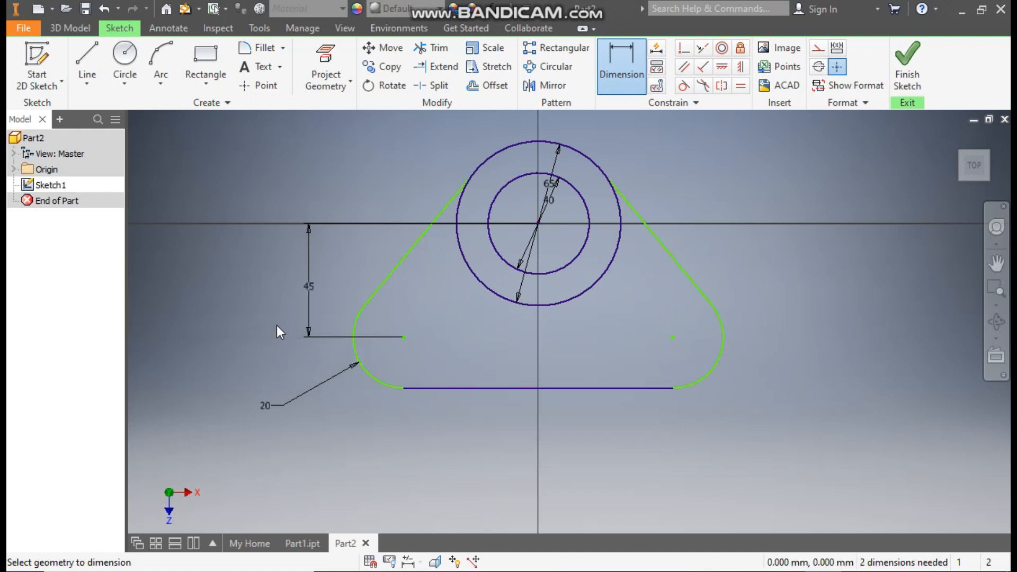
Set the horizontal distance from the origin to the lower-left fillet's centre to 40 mm.
{"action": "left_click", "coordinate": [541, 224]}
{"action": "left_click", "coordinate": [403, 337]}
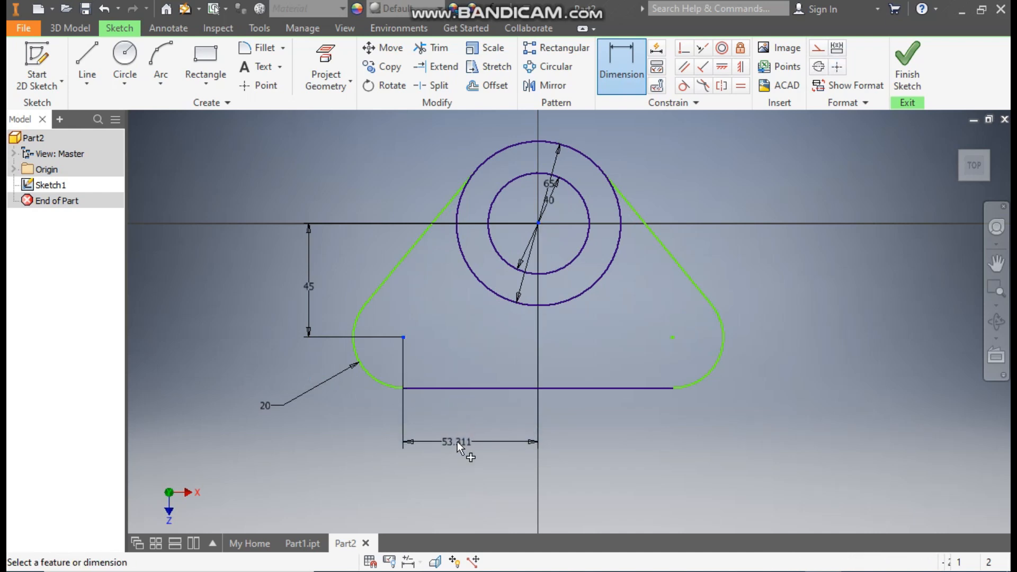
{"action": "left_click", "coordinate": [457, 443]}
{"action": "type", "text": "40"}
{"action": "key", "text": "Return"}
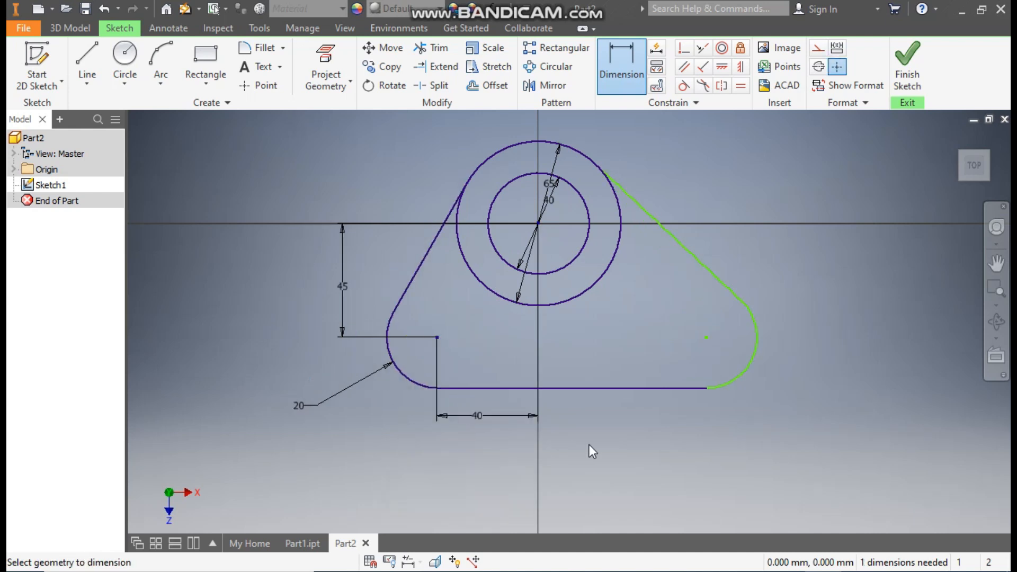
Set the horizontal distance from the origin to the lower-right fillet's centre to 40 mm.
{"action": "left_click", "coordinate": [538, 223]}
{"action": "left_click", "coordinate": [708, 338]}
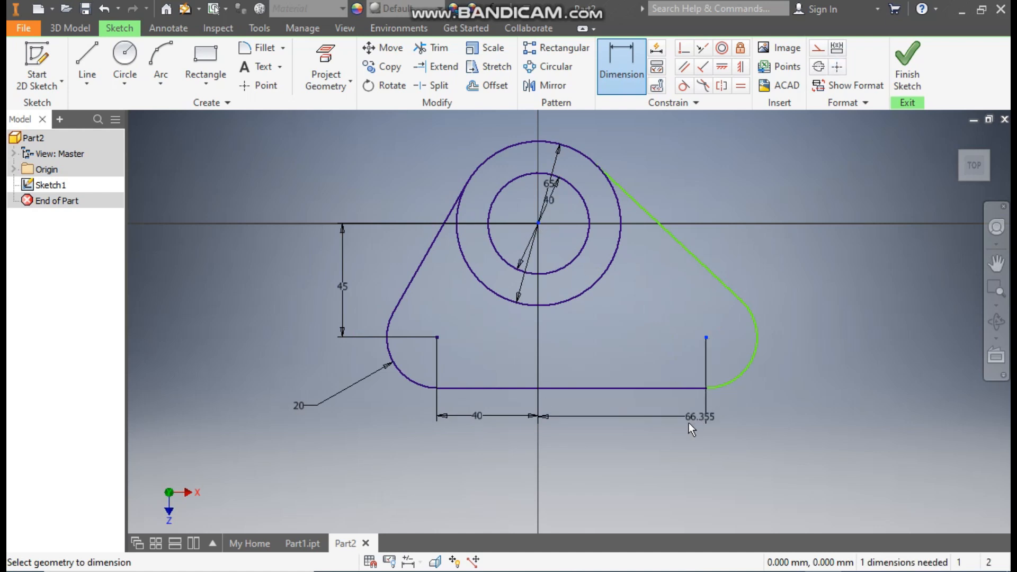
{"action": "left_click", "coordinate": [654, 428]}
{"action": "type", "text": "40"}
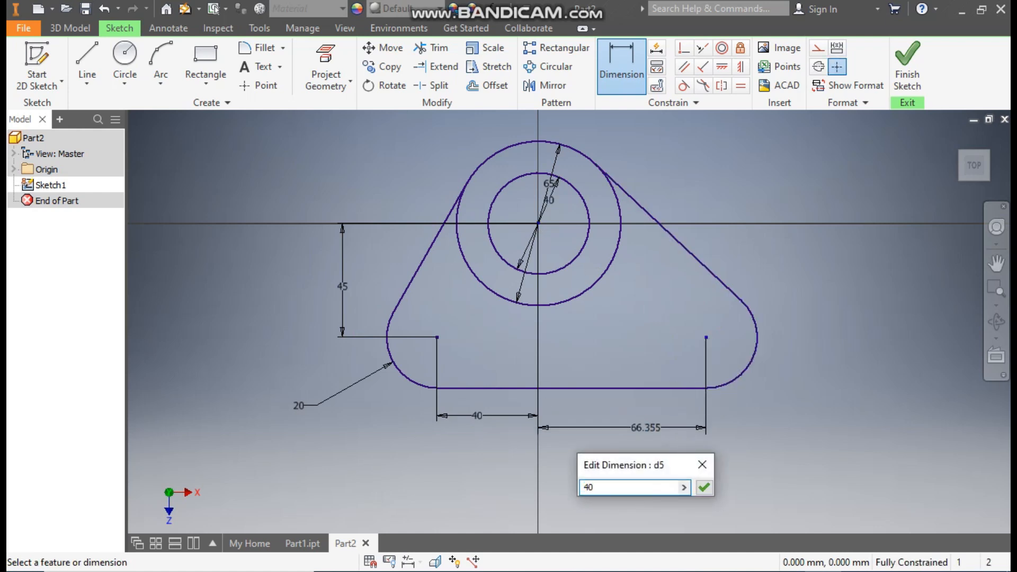
{"action": "key", "text": "Return"}
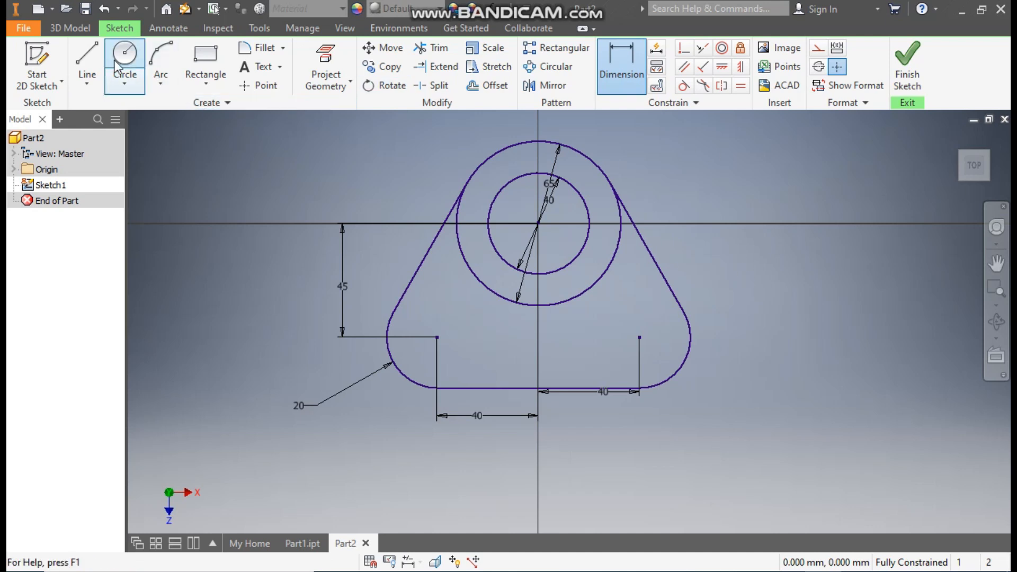
Sketch a three-line keyway about 15 mm wide below the 40 mm circle, with its base about 28 mm from the origin and both ends on the circle.
{"action": "left_click", "coordinate": [86, 59]}
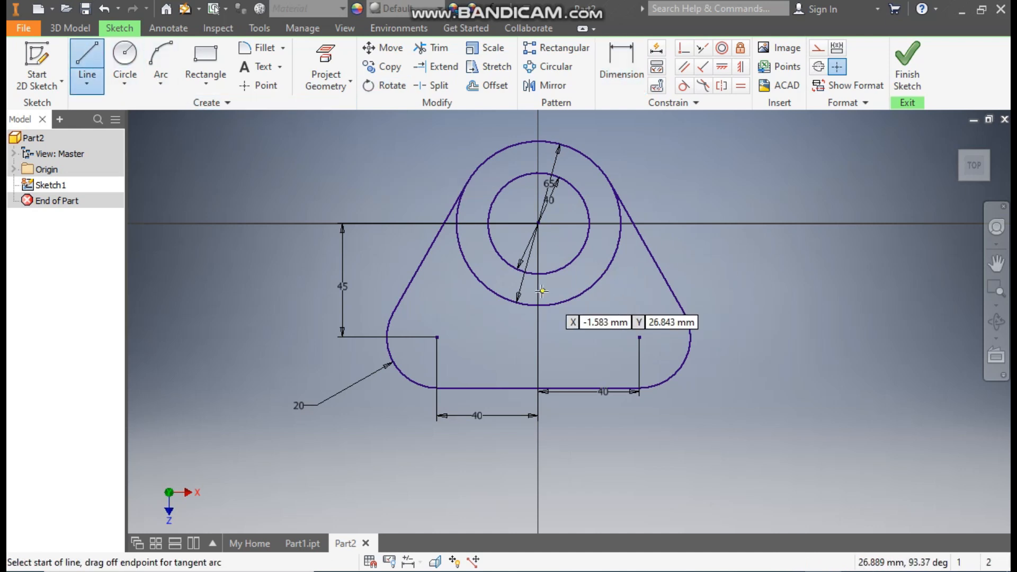
{"action": "scroll", "coordinate": [538, 246], "scroll_direction": "down", "scroll_amount": 2}
{"action": "middle_click_drag", "start_coordinate": [556, 222], "coordinate": [573, 296]}
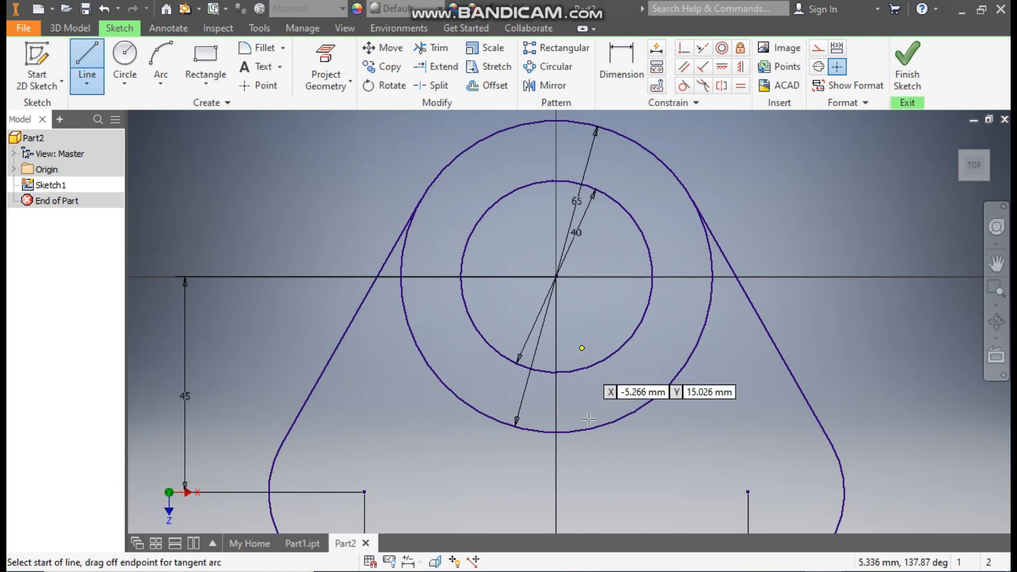
{"action": "left_click", "coordinate": [520, 365]}
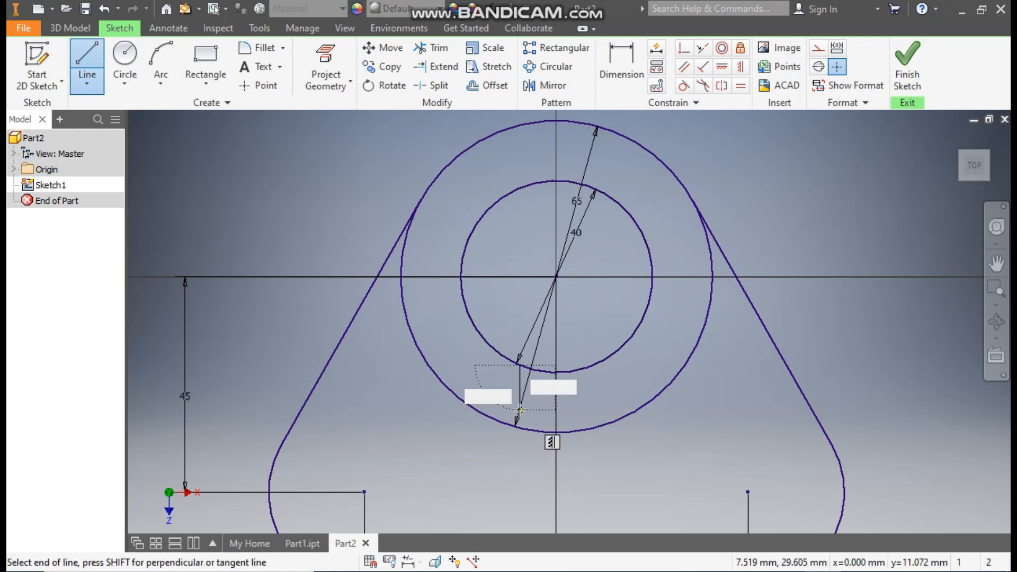
{"action": "left_click", "coordinate": [594, 408]}
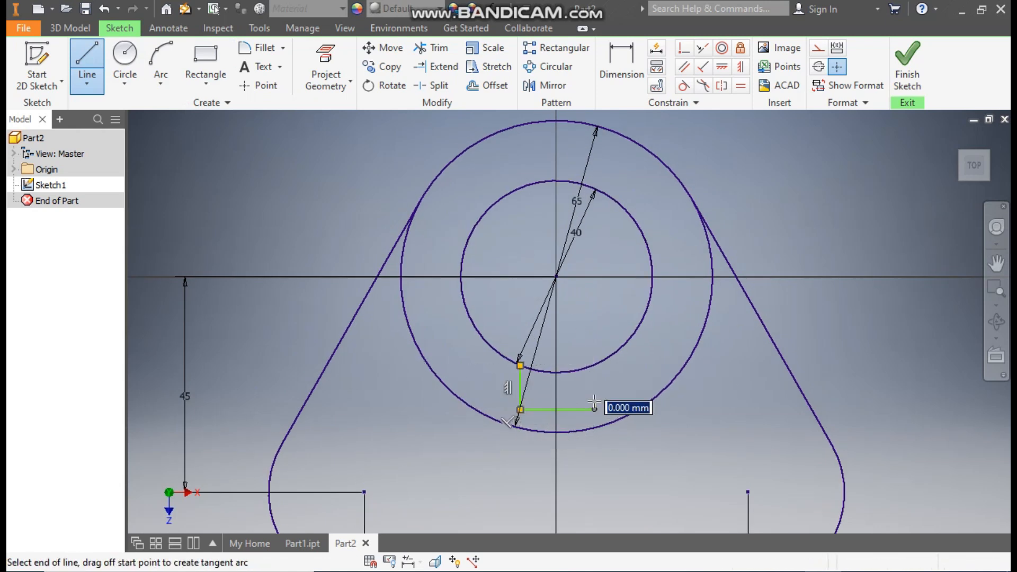
{"action": "double_click", "coordinate": [594, 365]}
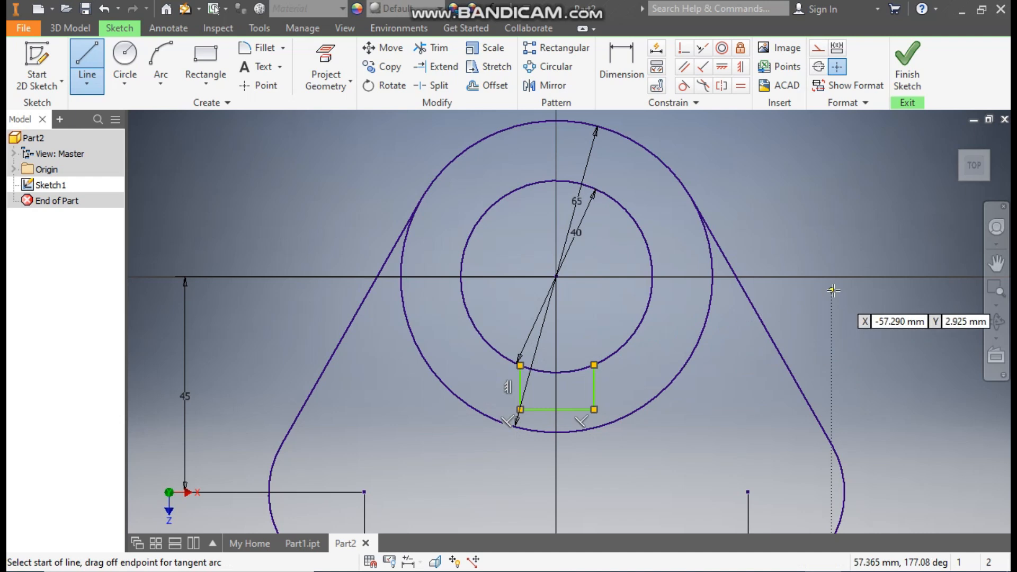
Set the vertical distance from the origin to the keyway's base line to 25 mm.
{"action": "left_click", "coordinate": [617, 48]}
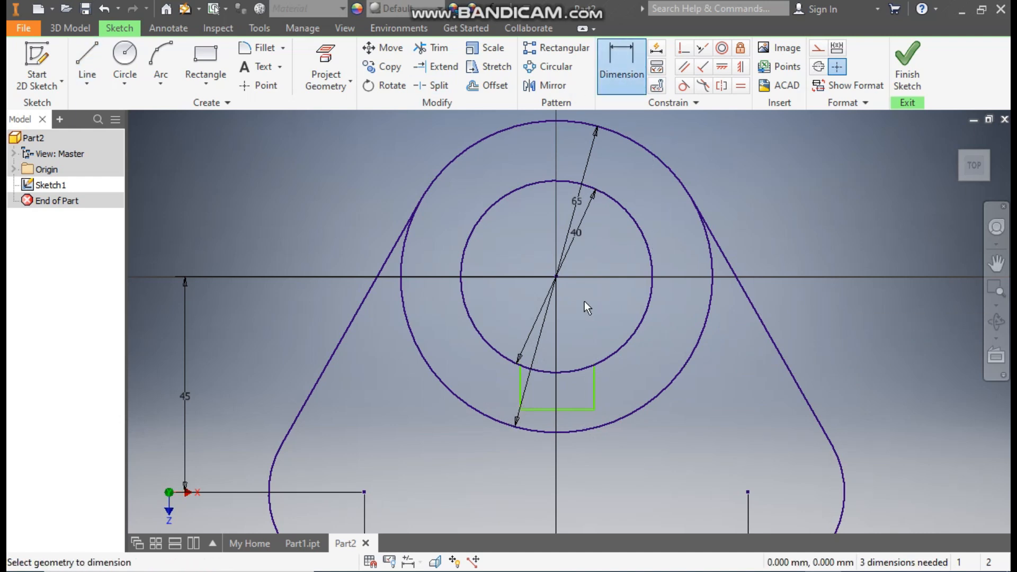
{"action": "left_click", "coordinate": [576, 408]}
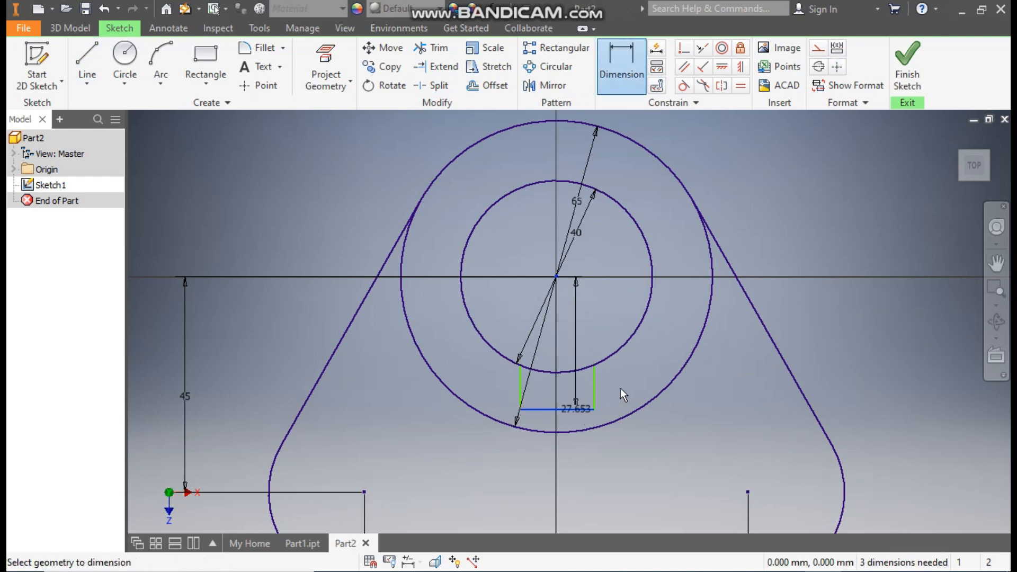
{"action": "left_click", "coordinate": [667, 344]}
{"action": "type", "text": "25"}
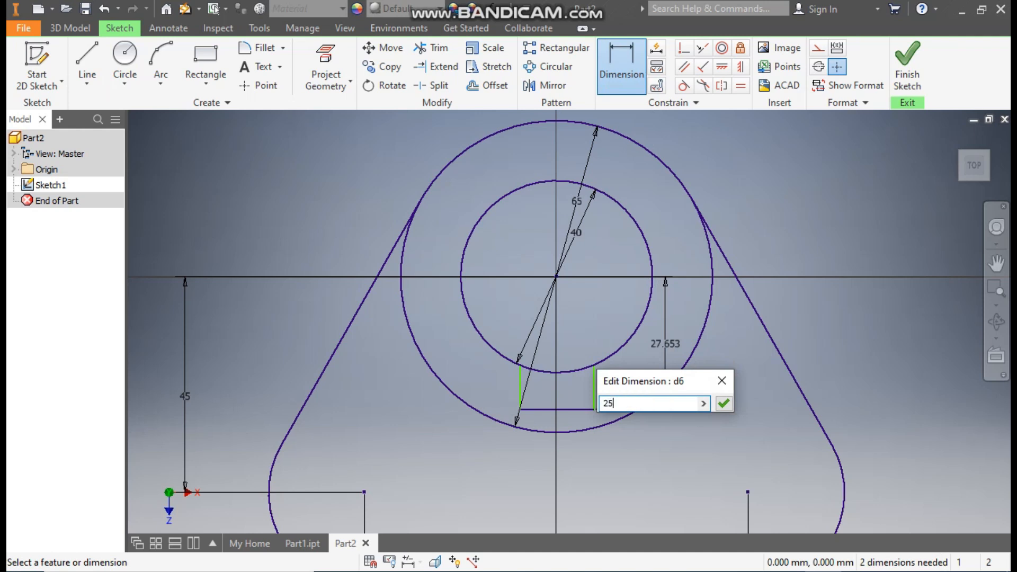
{"action": "key", "text": "Return"}
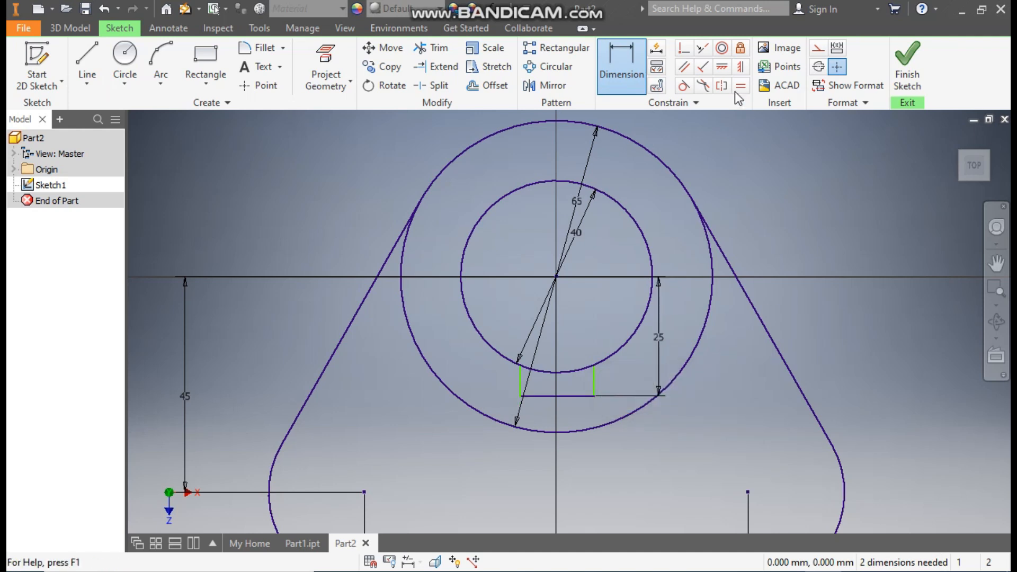
Align the midpoint of the keyway's base line vertically with the origin using a vertical constraint.
{"action": "left_click", "coordinate": [741, 69]}
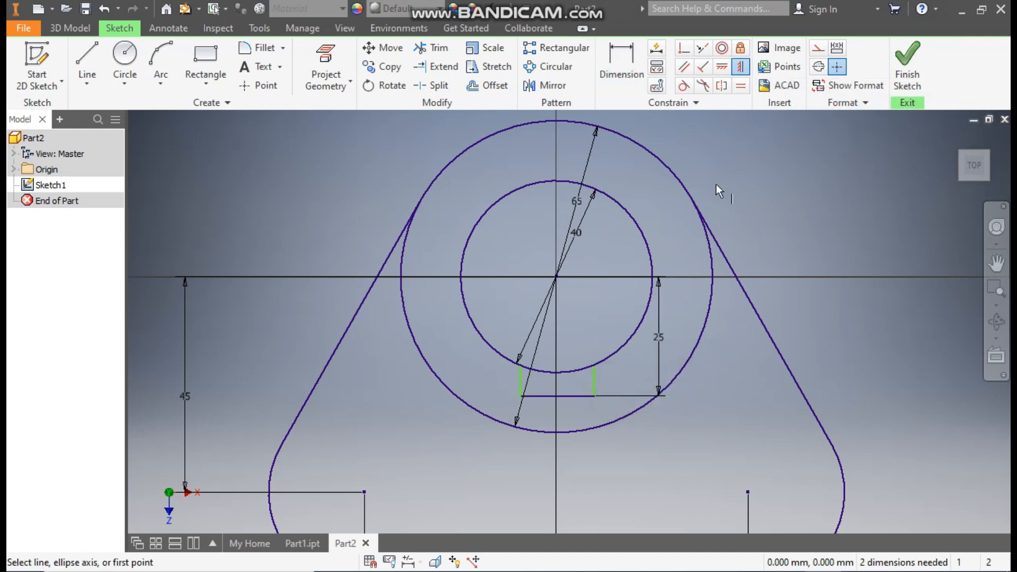
{"action": "left_click", "coordinate": [556, 277]}
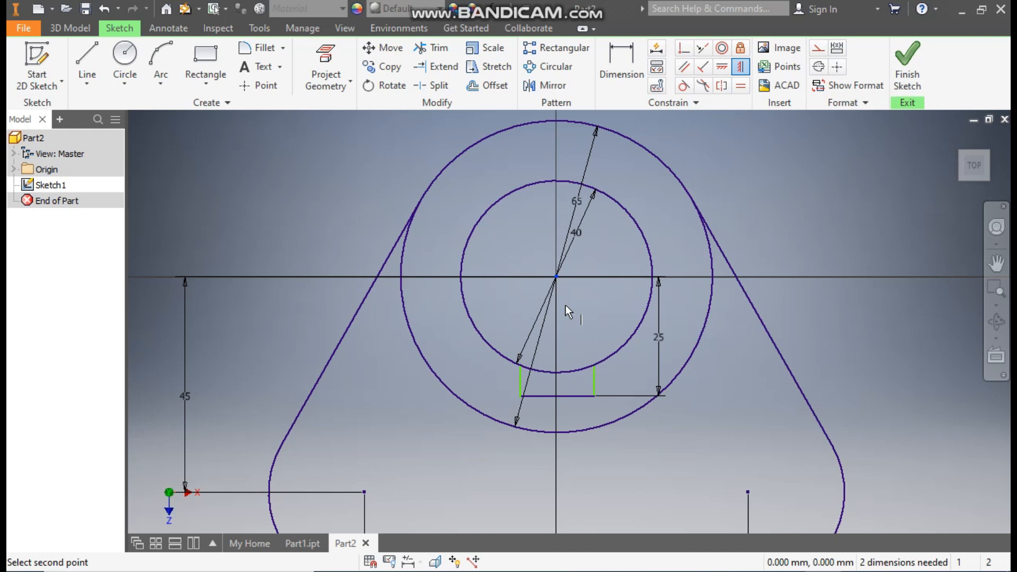
{"action": "left_click", "coordinate": [556, 396]}
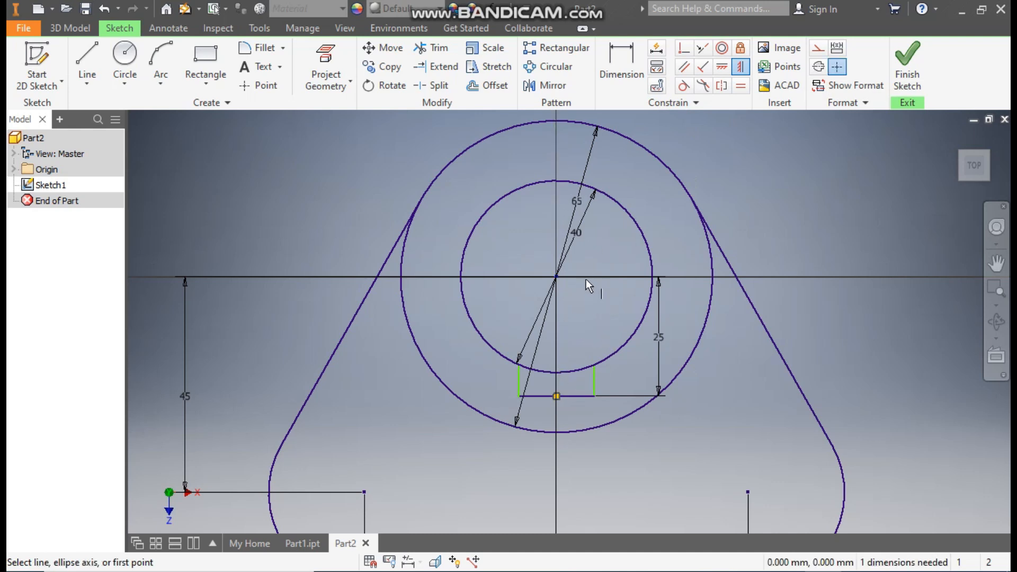
Set the length of the keyway's base line to 5 mm.
{"action": "left_click", "coordinate": [617, 55]}
{"action": "left_click", "coordinate": [563, 396]}
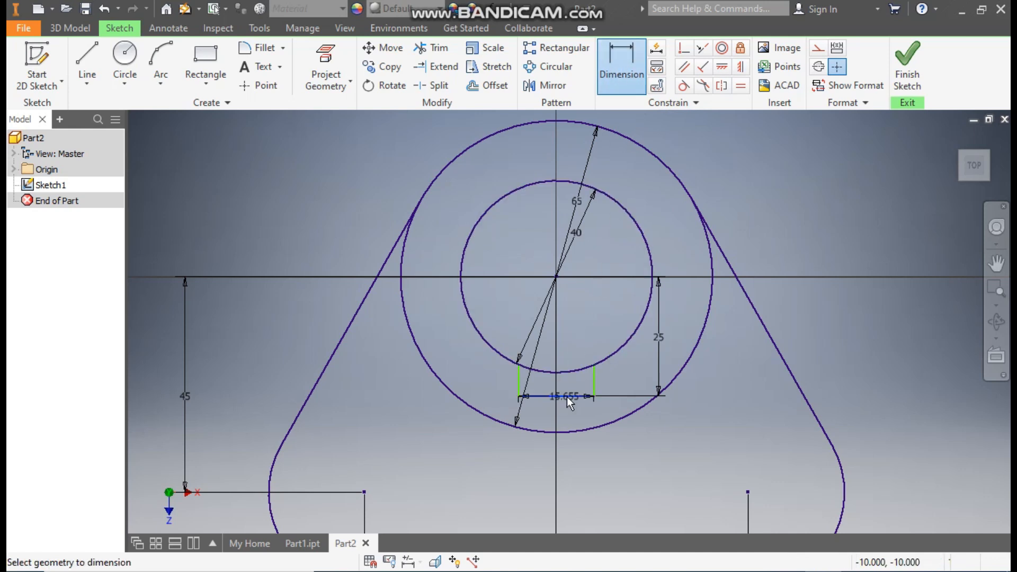
{"action": "left_click", "coordinate": [567, 417]}
{"action": "type", "text": "5"}
{"action": "key", "text": "Return"}
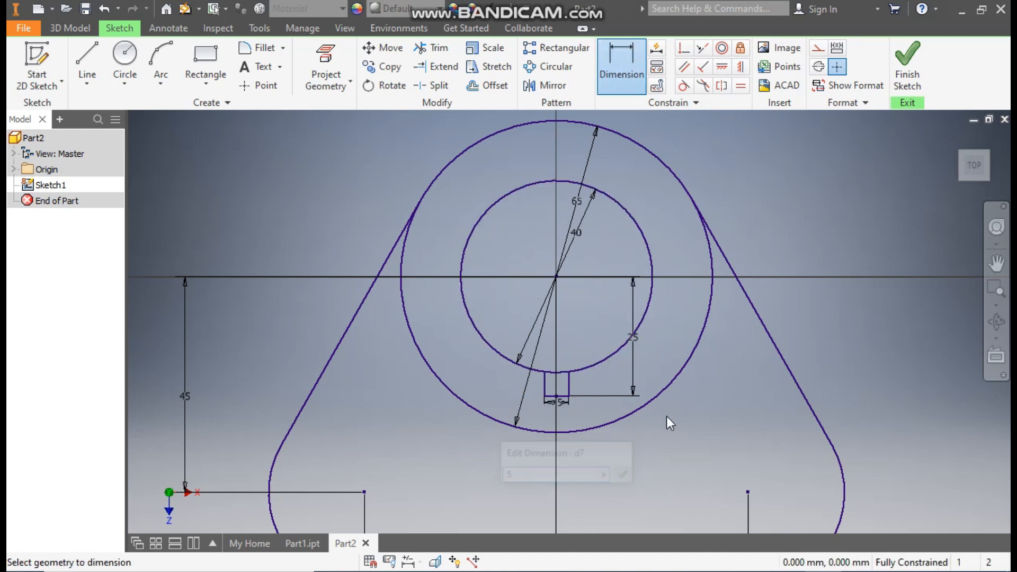
{"action": "key", "text": "Escape"}
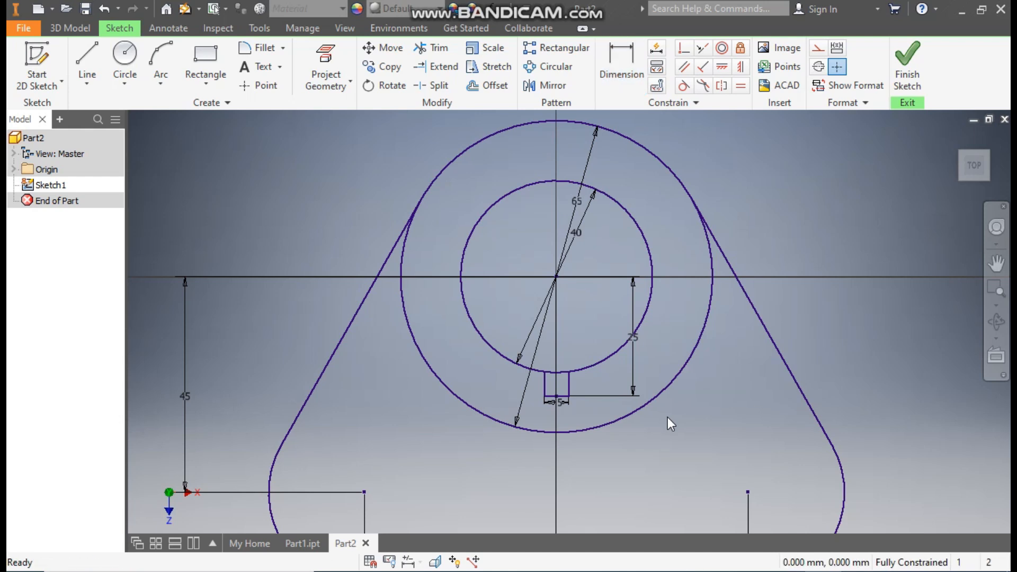
Trim the arc of the 40 mm circle that closes off the keyway and finish the sketch.
{"action": "left_click", "coordinate": [432, 48]}
{"action": "scroll", "coordinate": [560, 374], "scroll_direction": "down", "scroll_amount": 3}
{"action": "left_click", "coordinate": [552, 369]}
{"action": "scroll", "coordinate": [599, 318], "scroll_direction": "up", "scroll_amount": 4}
{"action": "scroll", "coordinate": [621, 275], "scroll_direction": "up", "scroll_amount": 1}
{"action": "middle_click_drag", "start_coordinate": [620, 275], "coordinate": [594, 287]}
{"action": "left_click", "coordinate": [902, 52]}
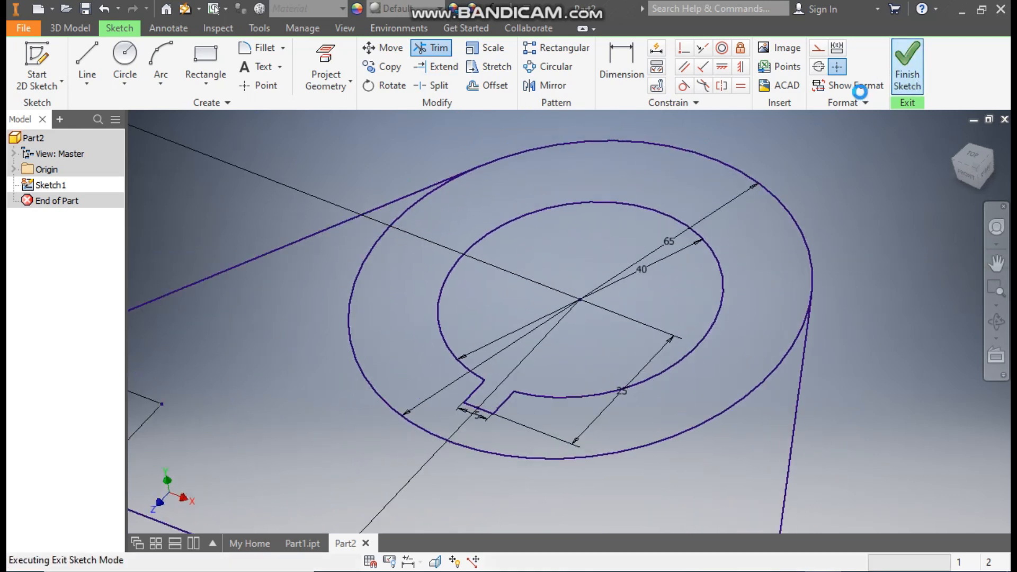
Extrude the keyed ring between the 40 mm and 65 mm circles upward by 65 mm as a solid.
{"action": "middle_click_drag", "start_coordinate": [651, 171], "coordinate": [664, 229]}
{"action": "left_click", "coordinate": [87, 58]}
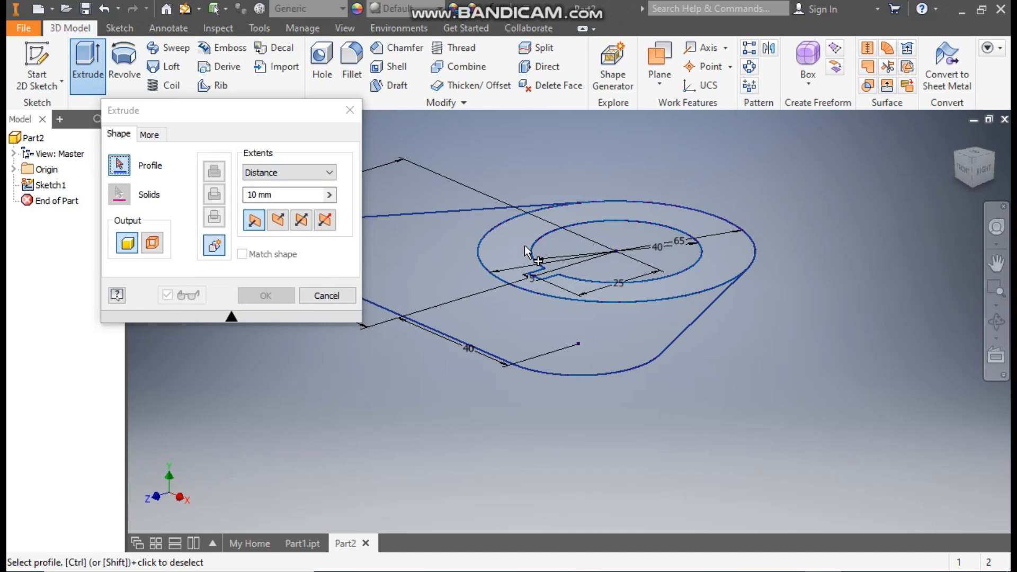
{"action": "left_click", "coordinate": [524, 245]}
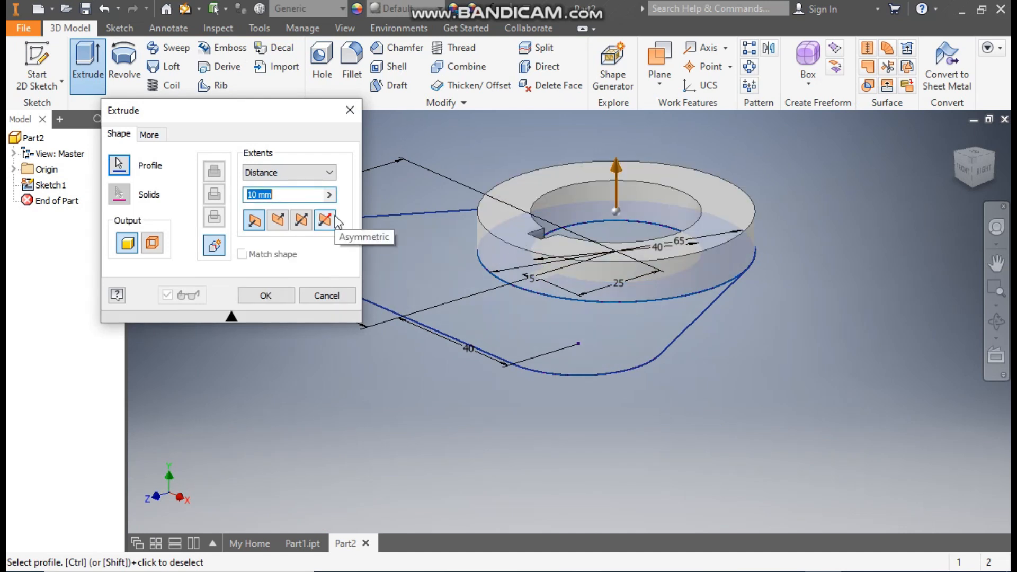
{"action": "type", "text": "65"}
{"action": "middle_click_drag", "start_coordinate": [543, 266], "coordinate": [600, 353]}
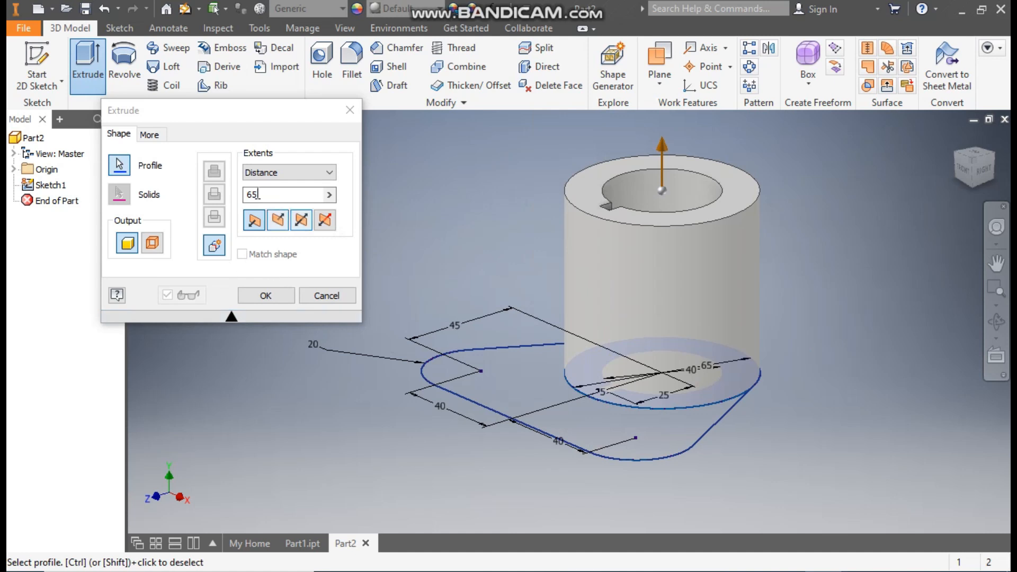
{"action": "left_click", "coordinate": [275, 300]}
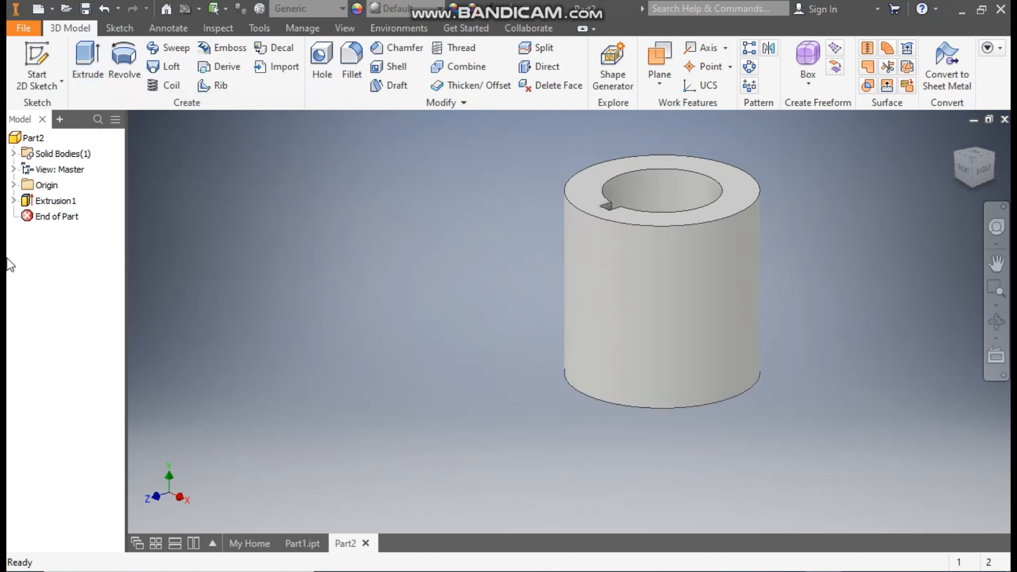
Turn on the visibility of the sketch used by the cylinder's extrusion.
{"action": "left_click", "coordinate": [14, 200]}
{"action": "left_click", "coordinate": [63, 218]}
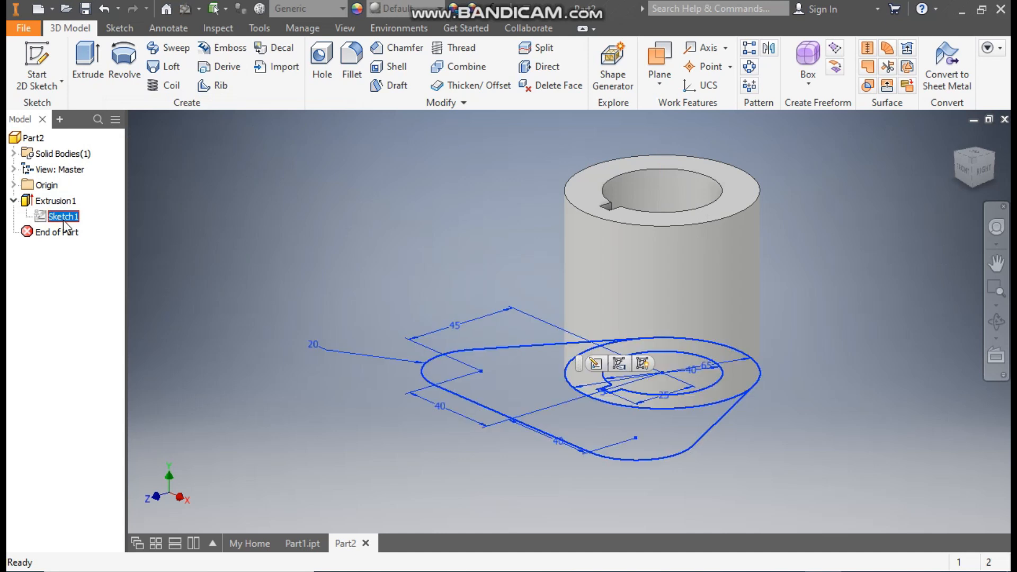
{"action": "left_click", "coordinate": [611, 419]}
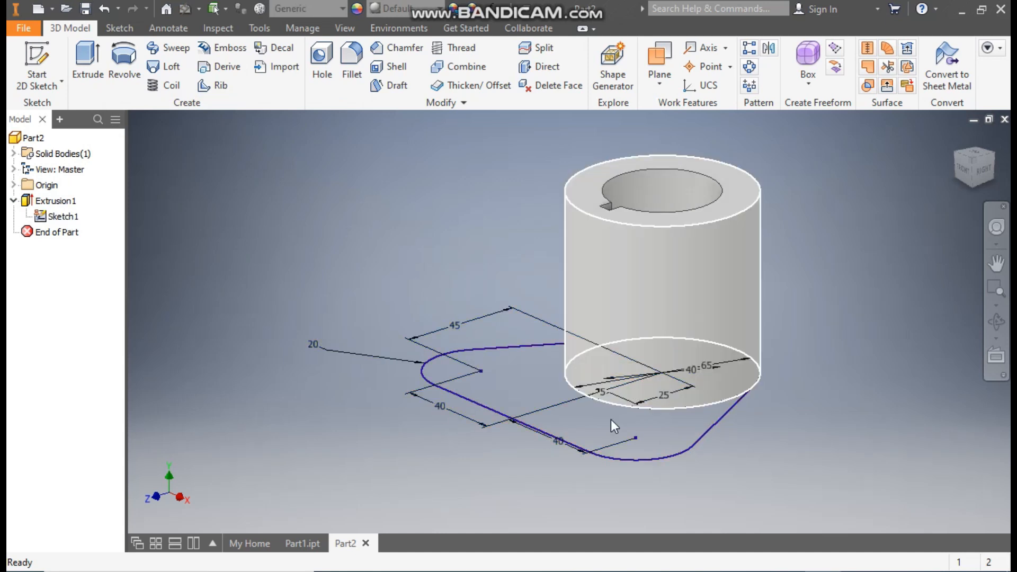
Extrude the rounded triangular region outside the ring 25 mm upward, joined to the cylinder, and hide its sketch.
{"action": "left_click", "coordinate": [94, 68]}
{"action": "left_click", "coordinate": [553, 390]}
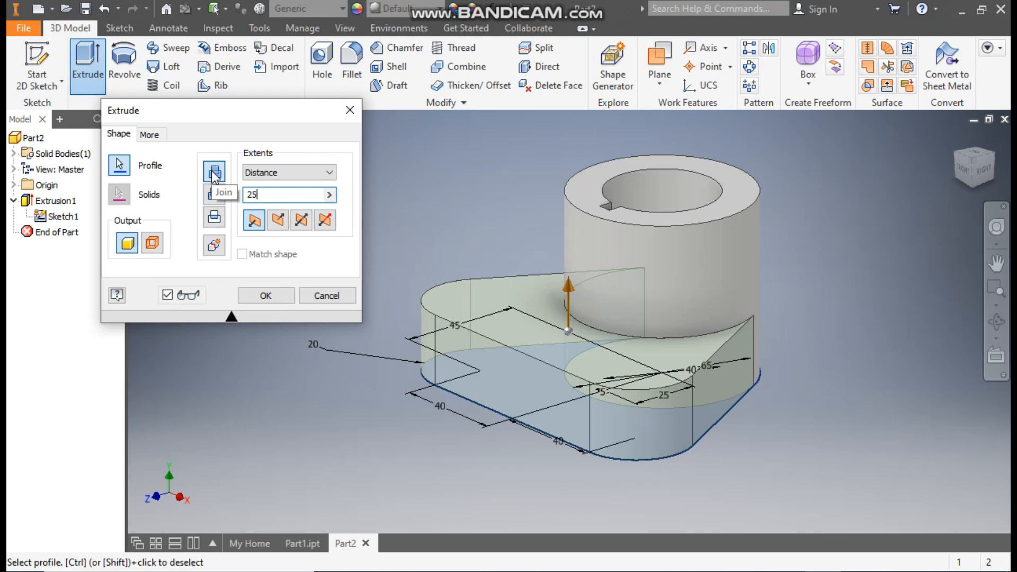
{"action": "left_click", "coordinate": [268, 294]}
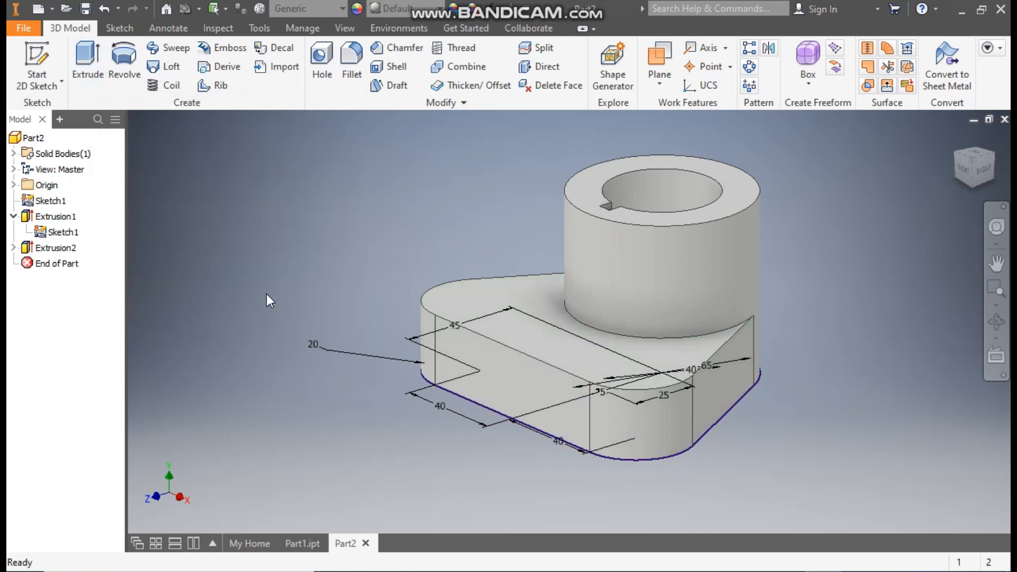
{"action": "left_click", "coordinate": [63, 232]}
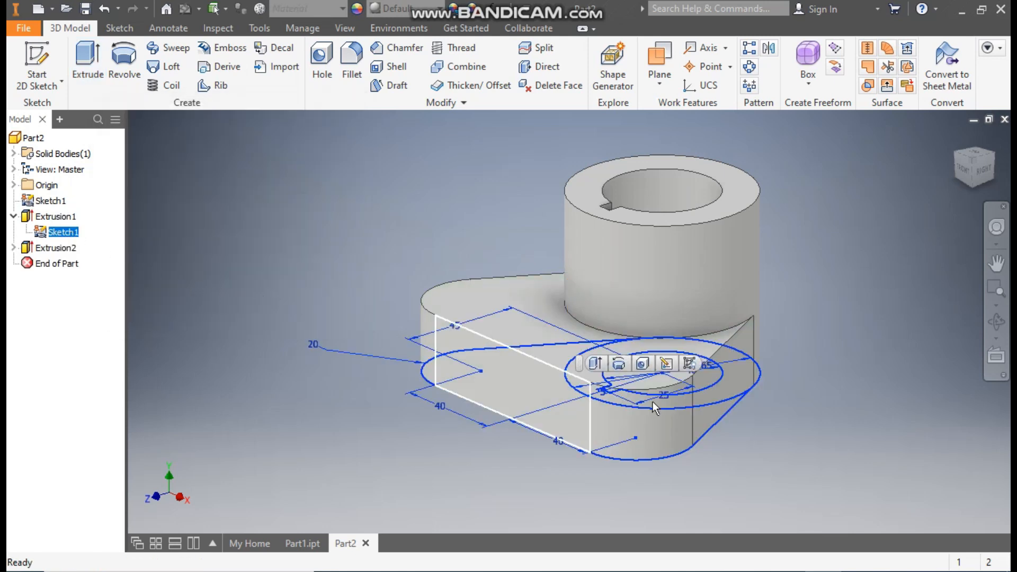
{"action": "left_click", "coordinate": [696, 366]}
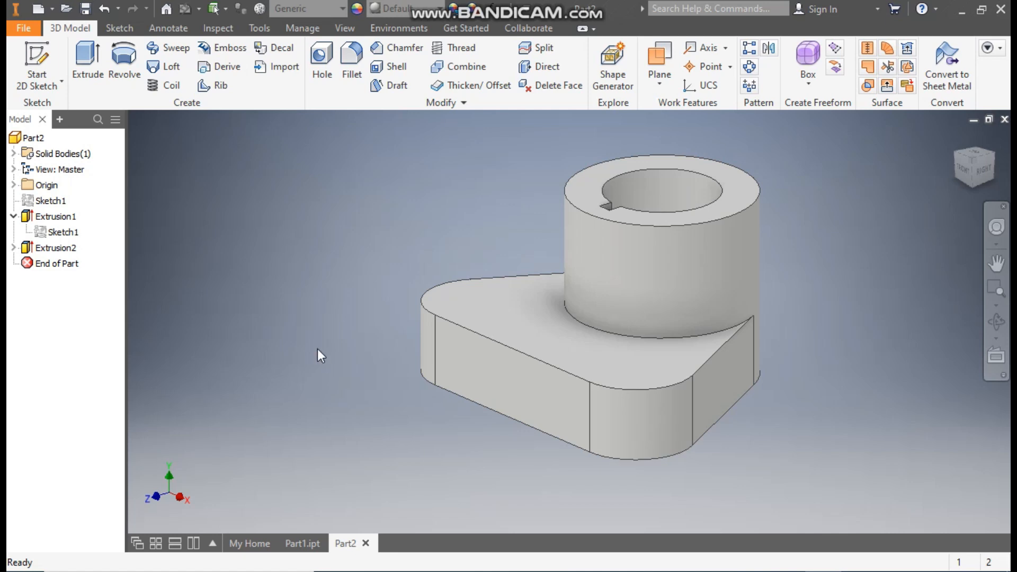
Sketch a point at the centre of each of the two rounded corners on the base plate's top face.
{"action": "left_click", "coordinate": [472, 290]}
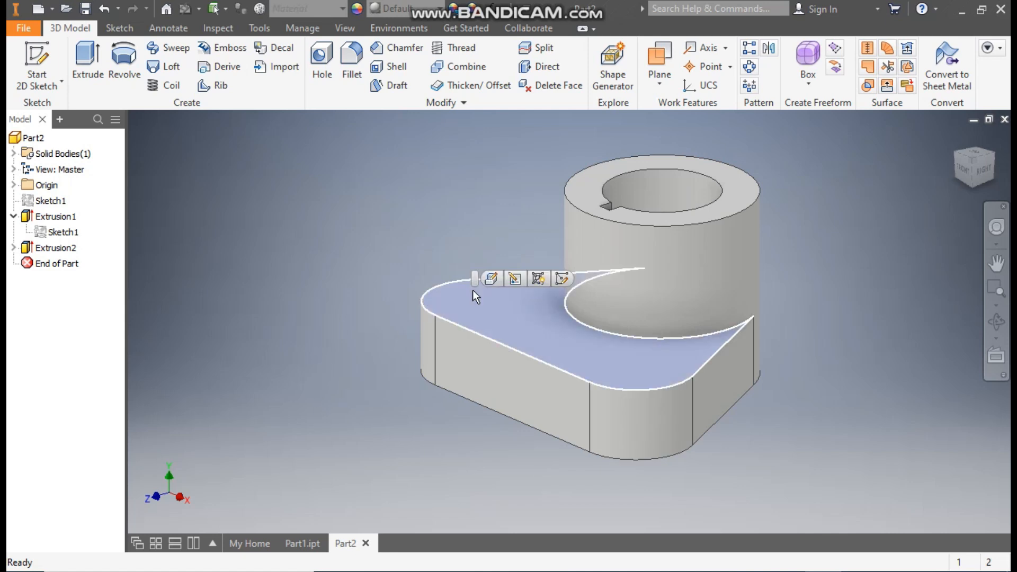
{"action": "left_click", "coordinate": [559, 276]}
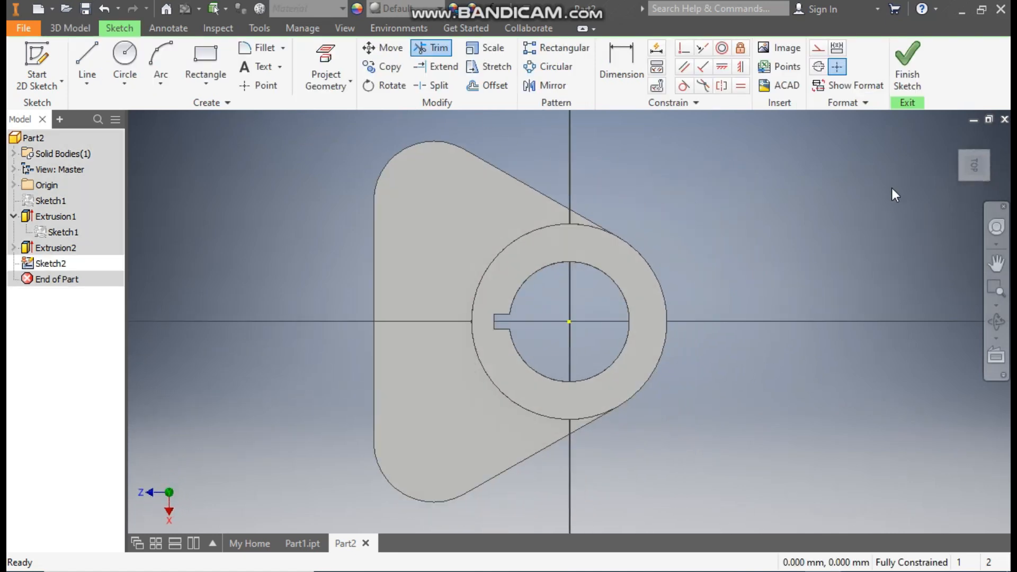
{"action": "left_click", "coordinate": [990, 133]}
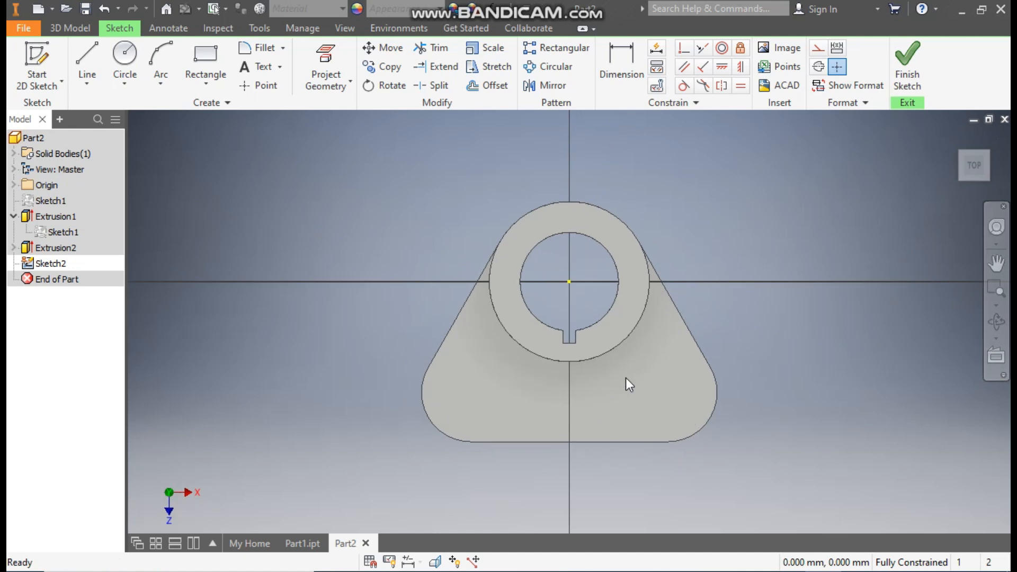
{"action": "left_click", "coordinate": [260, 86]}
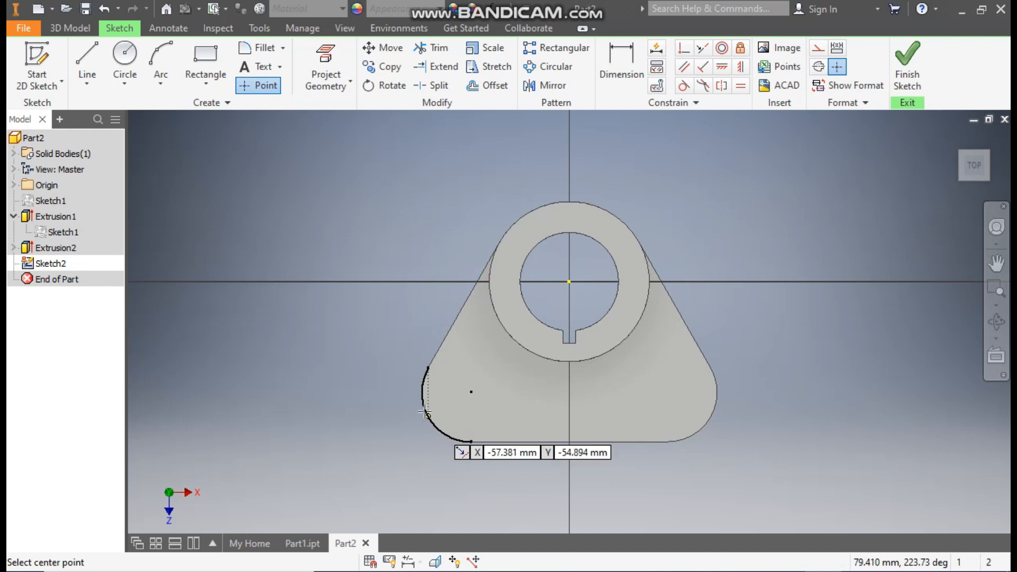
{"action": "left_click", "coordinate": [470, 391]}
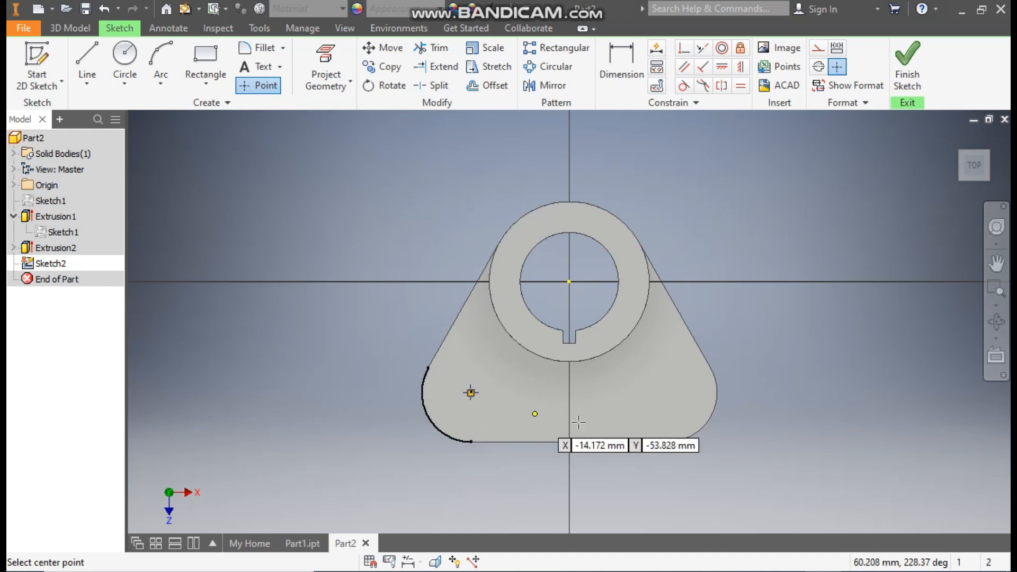
{"action": "left_click", "coordinate": [668, 392]}
{"action": "left_click", "coordinate": [908, 62]}
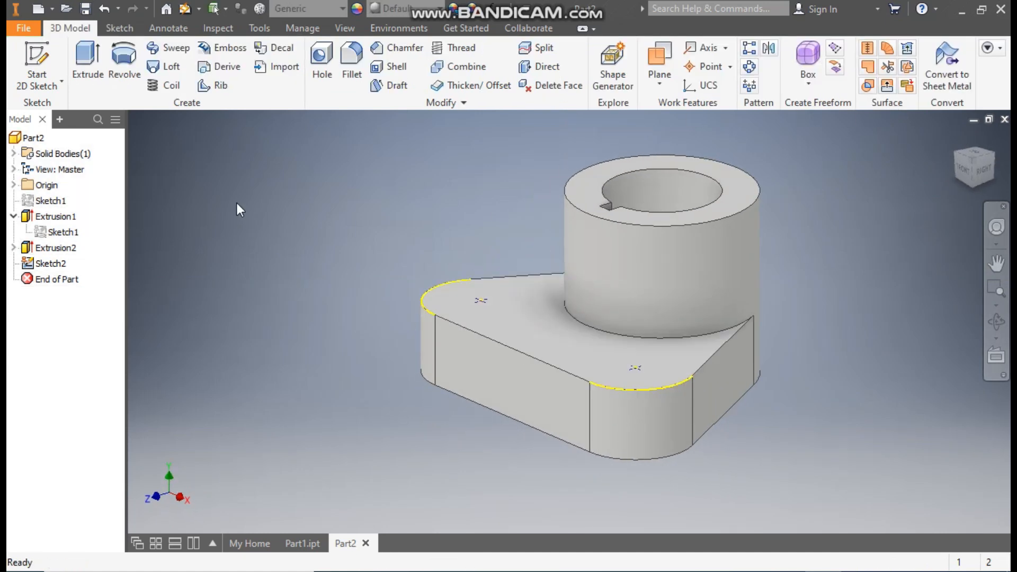
Start counterbored through holes at the two sketch points with a counterbore diameter of 25 mm.
{"action": "left_click", "coordinate": [322, 68]}
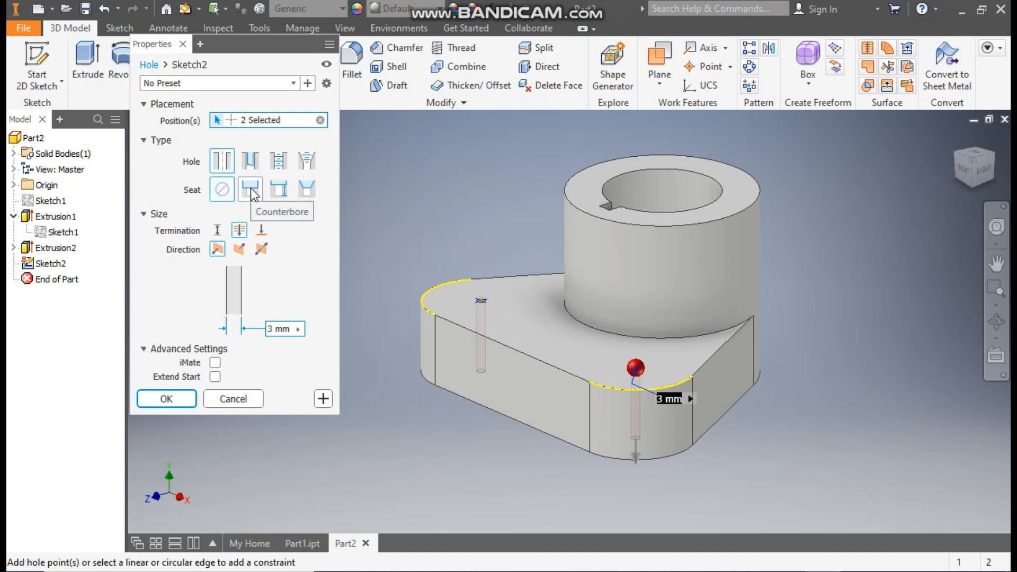
{"action": "left_click", "coordinate": [253, 192]}
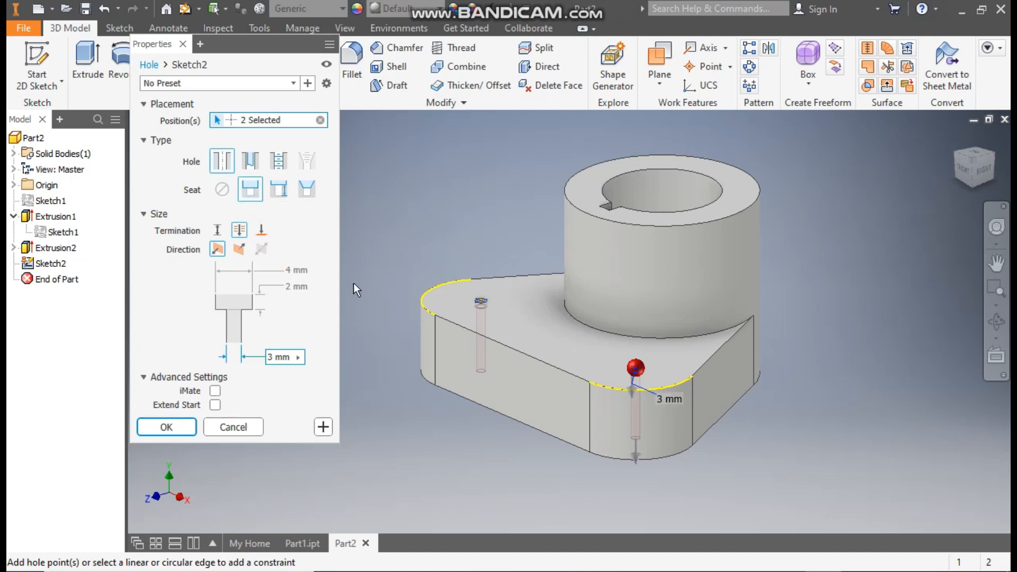
{"action": "left_click", "coordinate": [291, 270]}
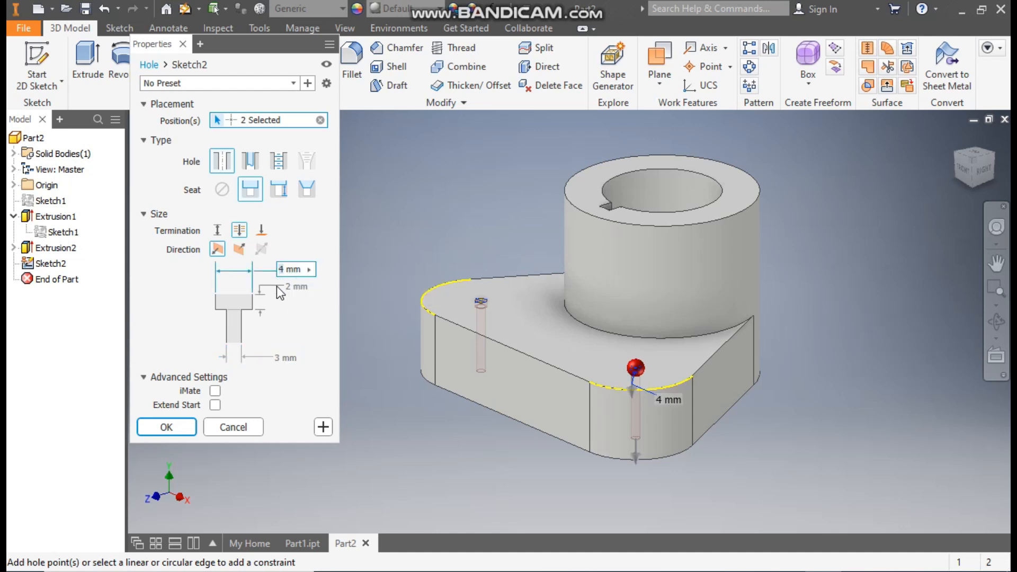
{"action": "type", "text": "0"}
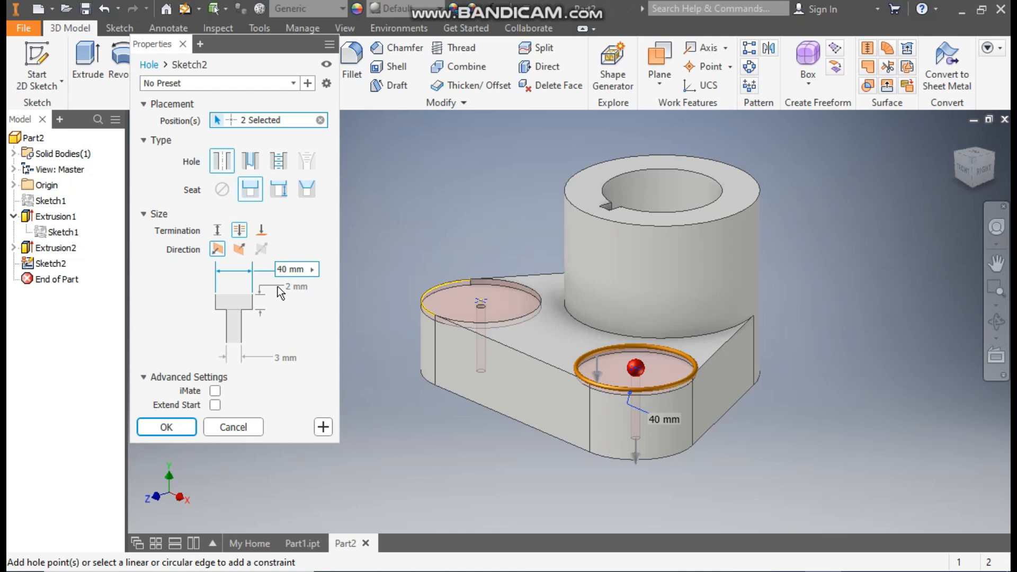
{"action": "key", "text": "BackSpace"}
{"action": "key", "text": "BackSpace"}
{"action": "type", "text": "25"}
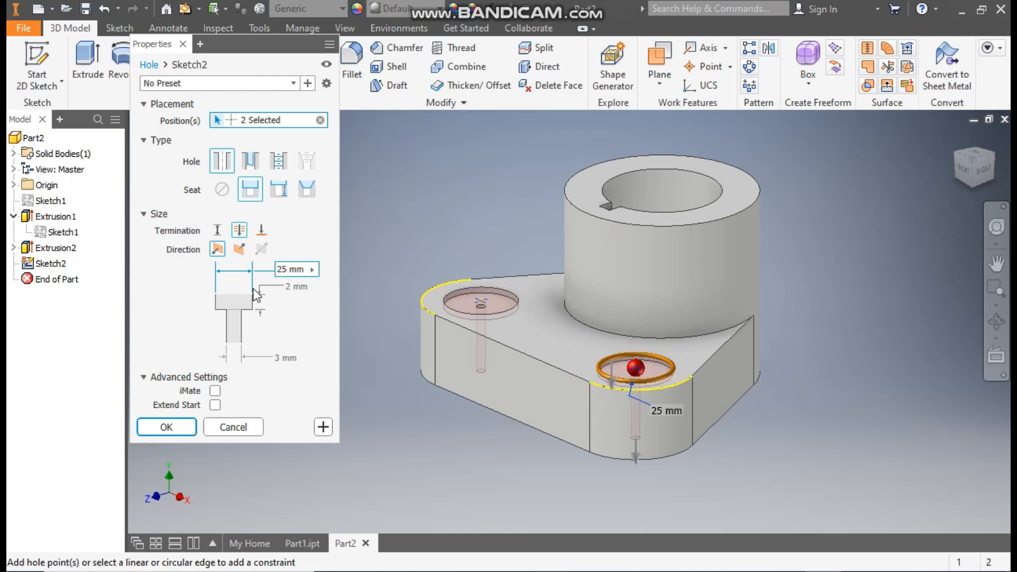
Set the holes' counterbore depth to 6 mm and the hole diameter to 15 mm.
{"action": "left_click", "coordinate": [289, 286]}
{"action": "key", "text": "BackSpace"}
{"action": "type", "text": "6"}
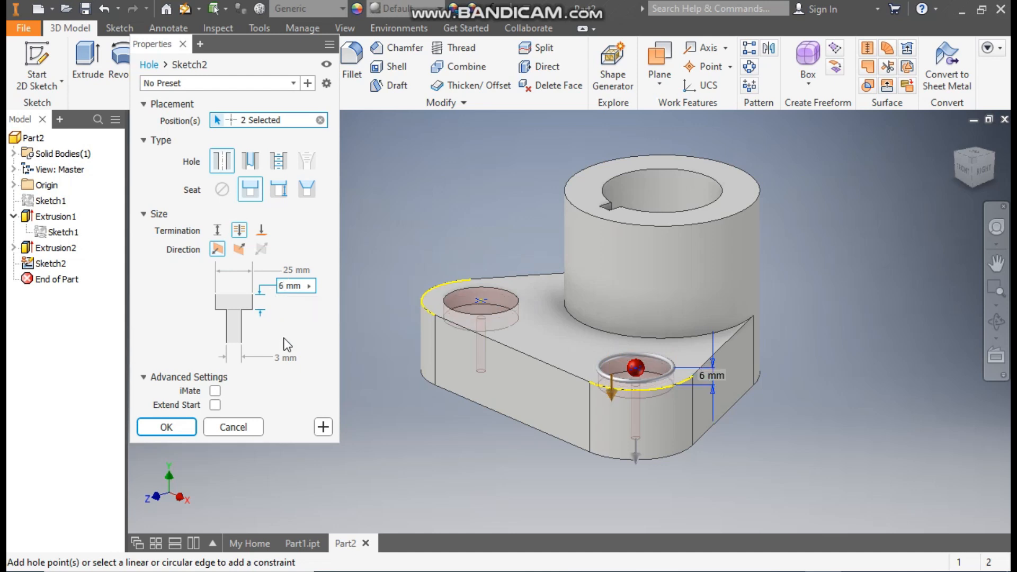
{"action": "left_click", "coordinate": [281, 358]}
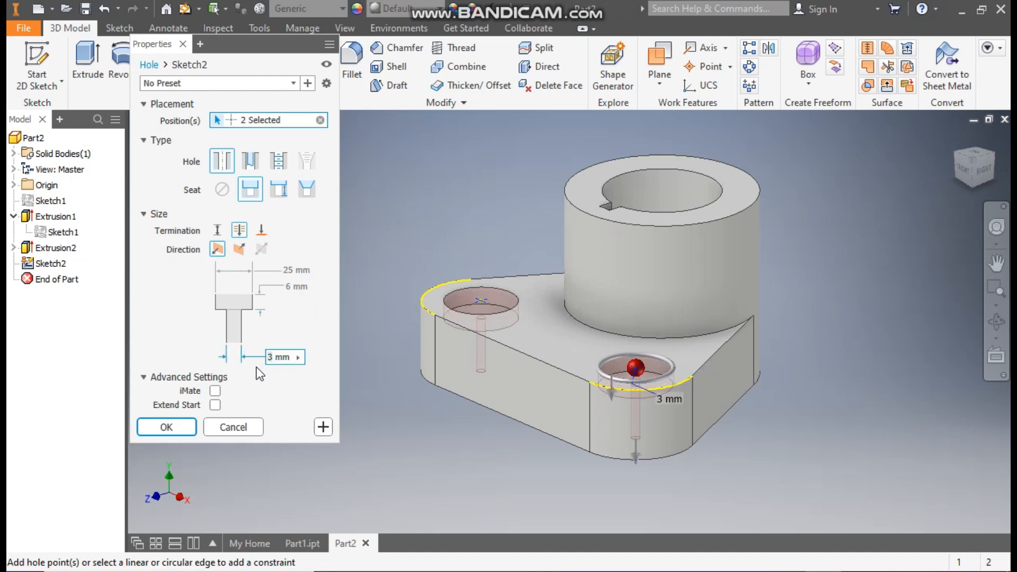
{"action": "key", "text": "BackSpace"}
{"action": "type", "text": "15"}
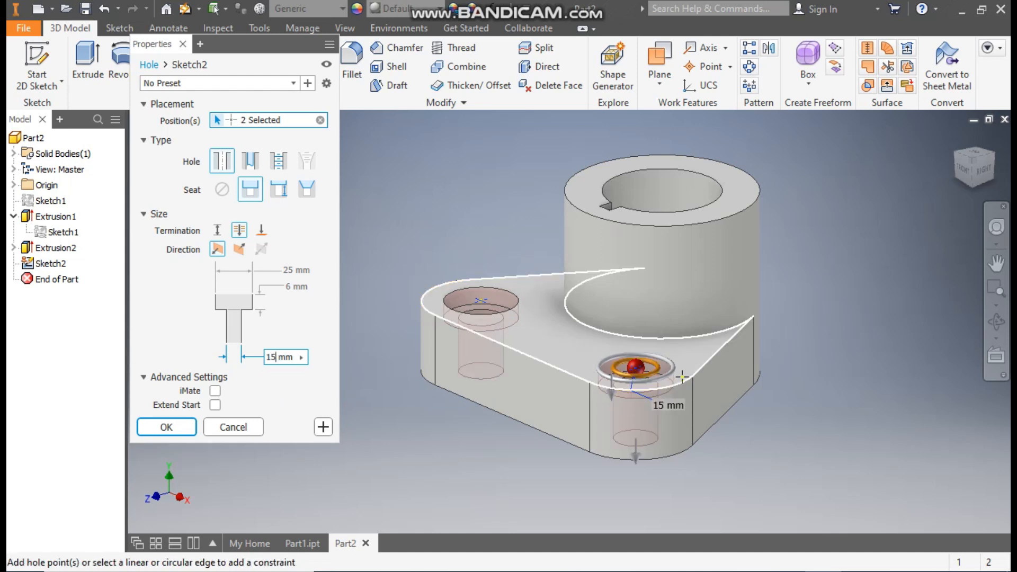
Create the two counterbored holes in the base and check the finished reference model in Part1.ipt.
{"action": "left_click", "coordinate": [185, 428]}
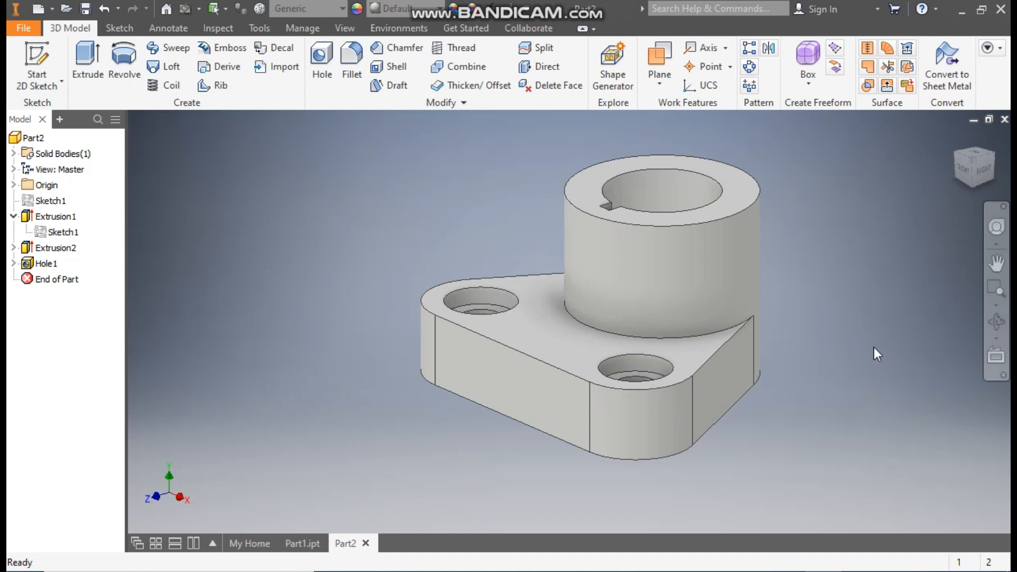
{"action": "left_click", "coordinate": [312, 546]}
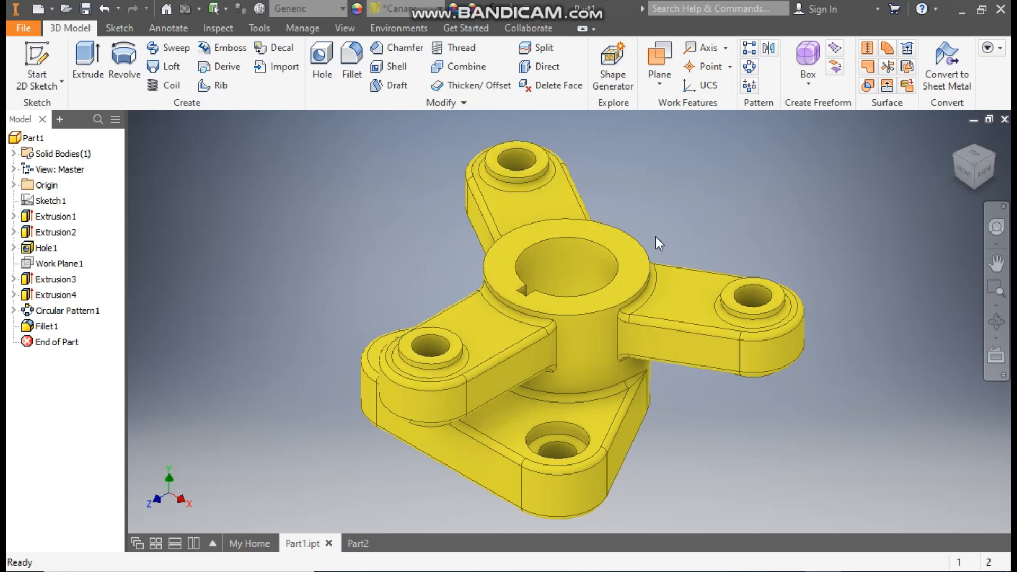
{"action": "left_click", "coordinate": [360, 544]}
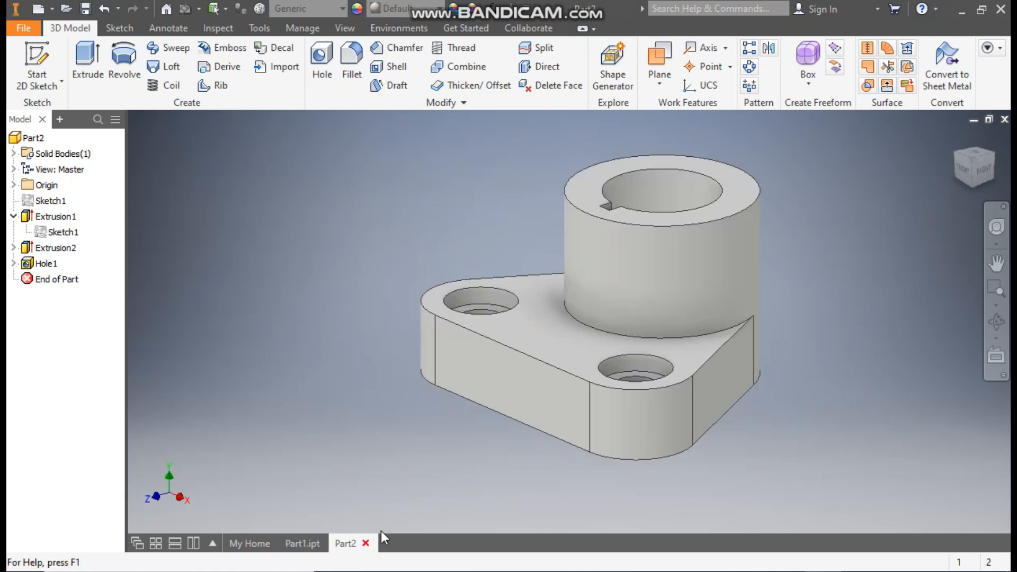
Start a sketch on the cylinder's top face and draw a 150 mm diameter circle centred on the bore.
{"action": "left_click", "coordinate": [743, 179]}
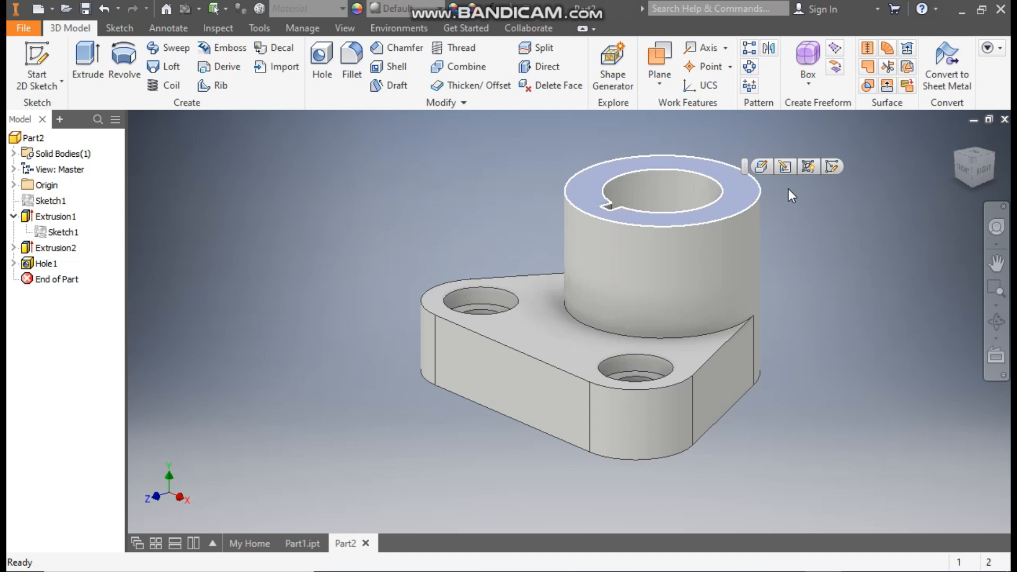
{"action": "left_click", "coordinate": [831, 168]}
{"action": "left_click", "coordinate": [991, 137]}
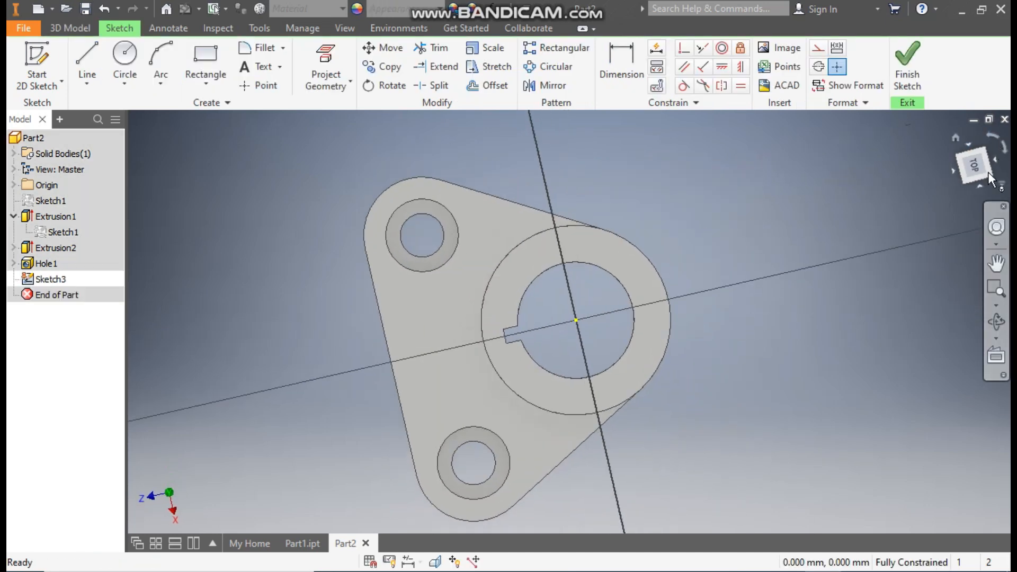
{"action": "middle_click_drag", "start_coordinate": [797, 322], "coordinate": [711, 320]}
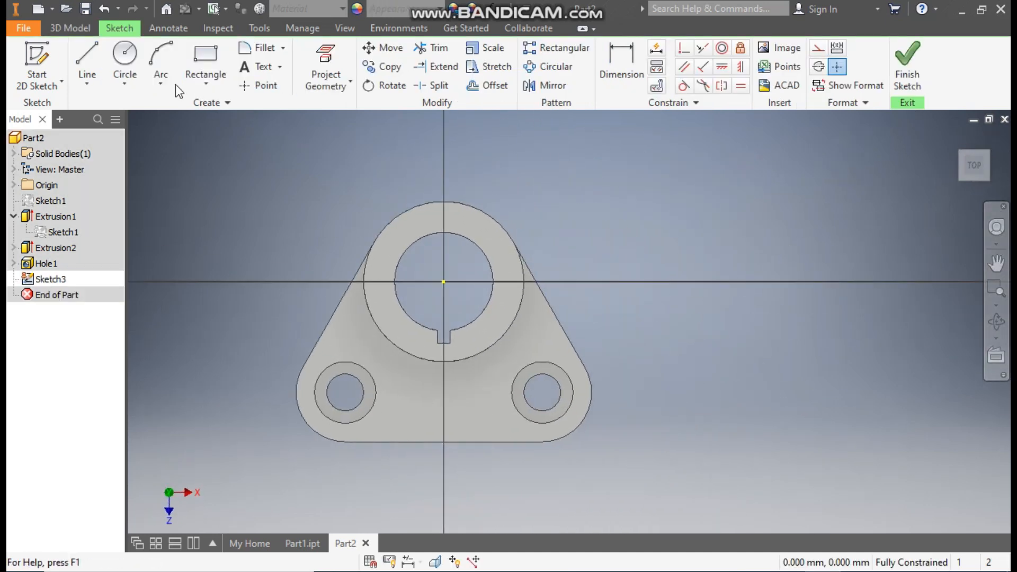
{"action": "left_click", "coordinate": [127, 57]}
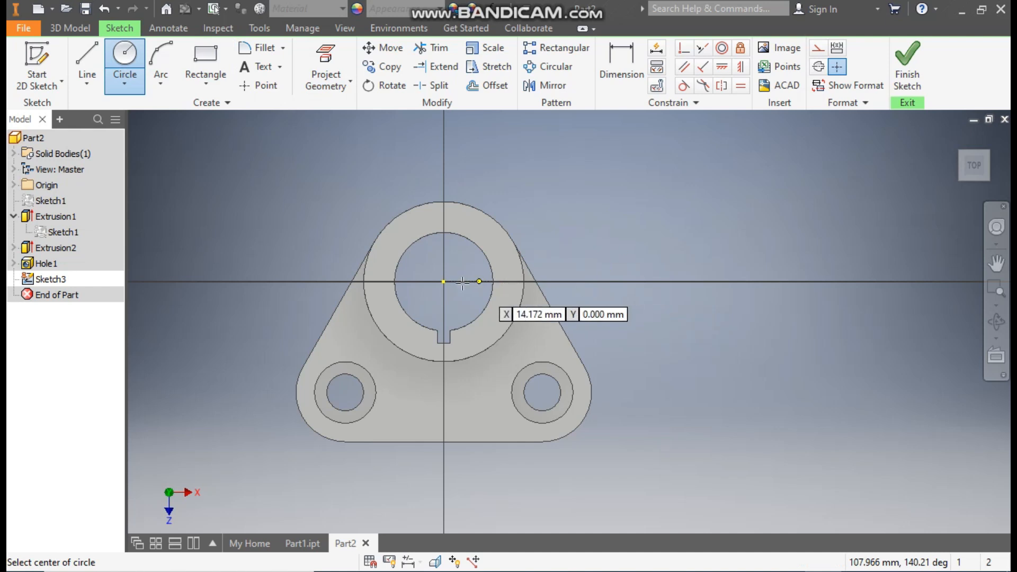
{"action": "left_click", "coordinate": [445, 281]}
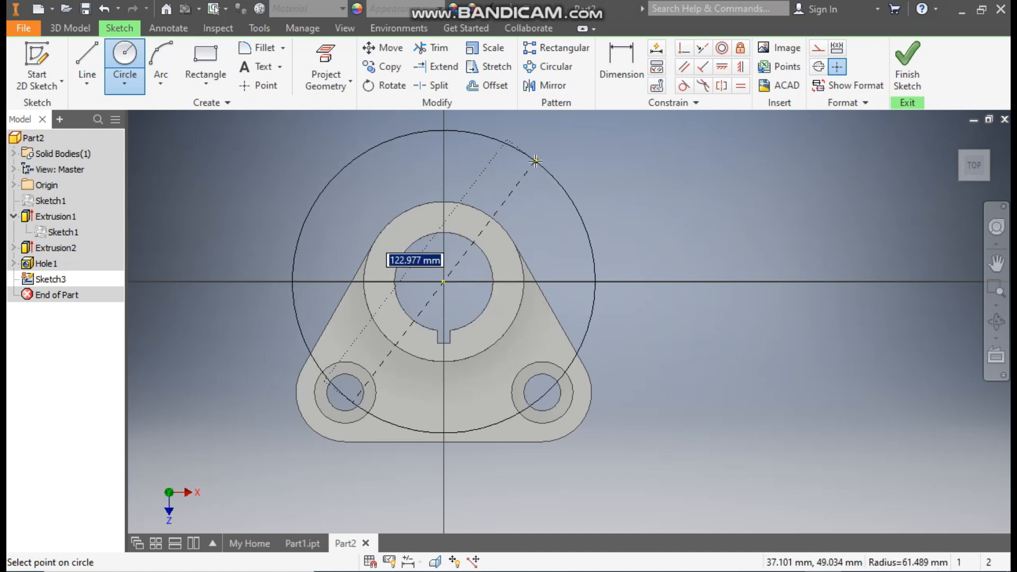
{"action": "type", "text": "15"}
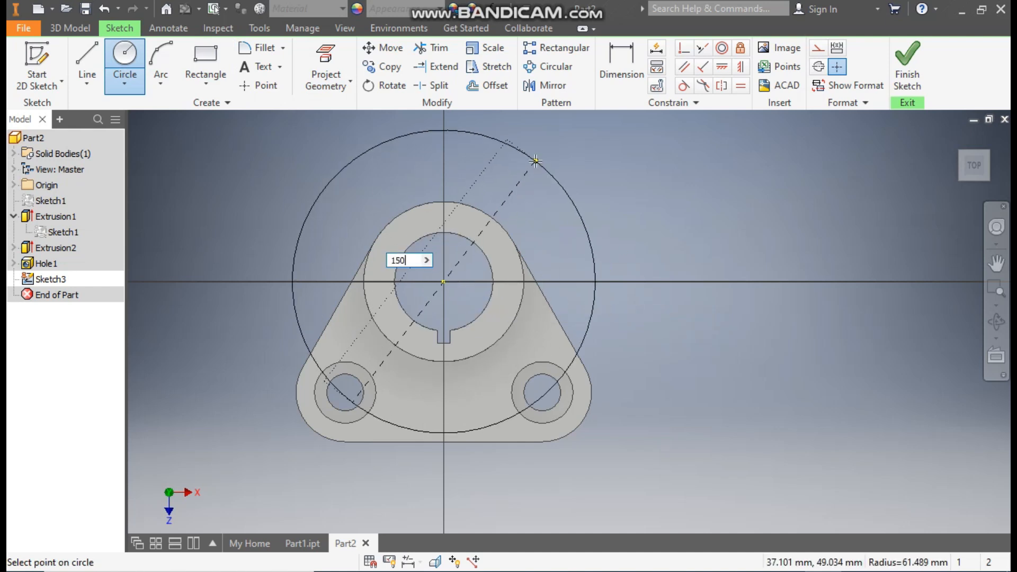
{"action": "type", "text": "0"}
{"action": "key", "text": "Return"}
Draw concentric 25 mm and 40 mm diameter circles centred on the upper-right part of the 150 mm circle.
{"action": "left_click", "coordinate": [606, 193]}
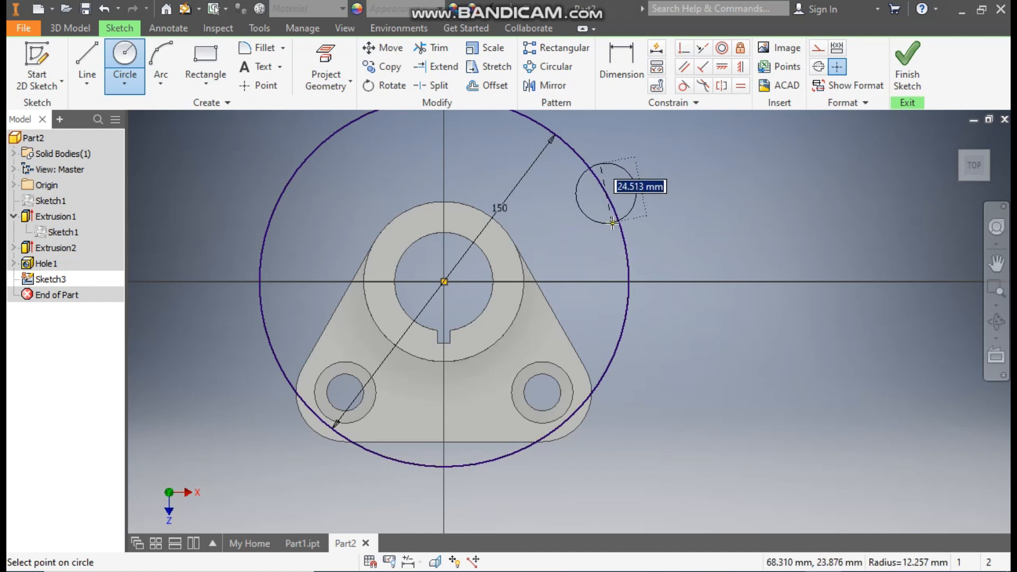
{"action": "type", "text": "25"}
{"action": "key", "text": "Return"}
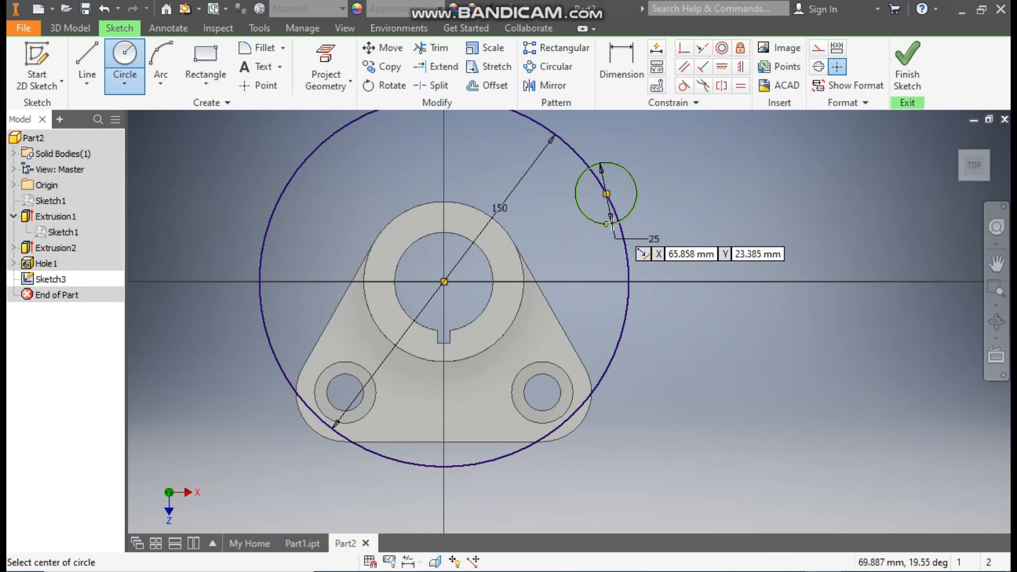
{"action": "left_click", "coordinate": [607, 194]}
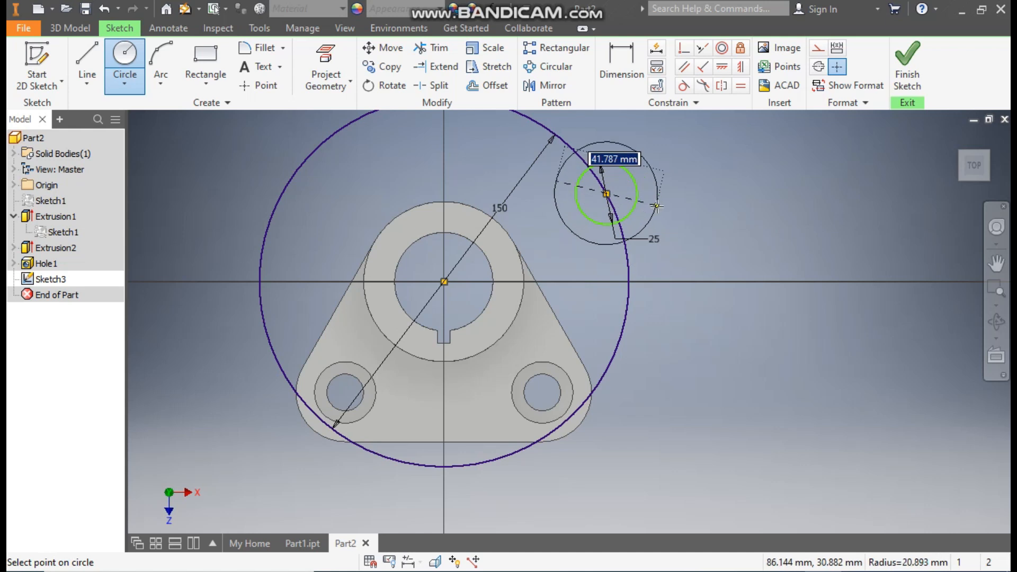
{"action": "type", "text": "40"}
{"action": "key", "text": "Return"}
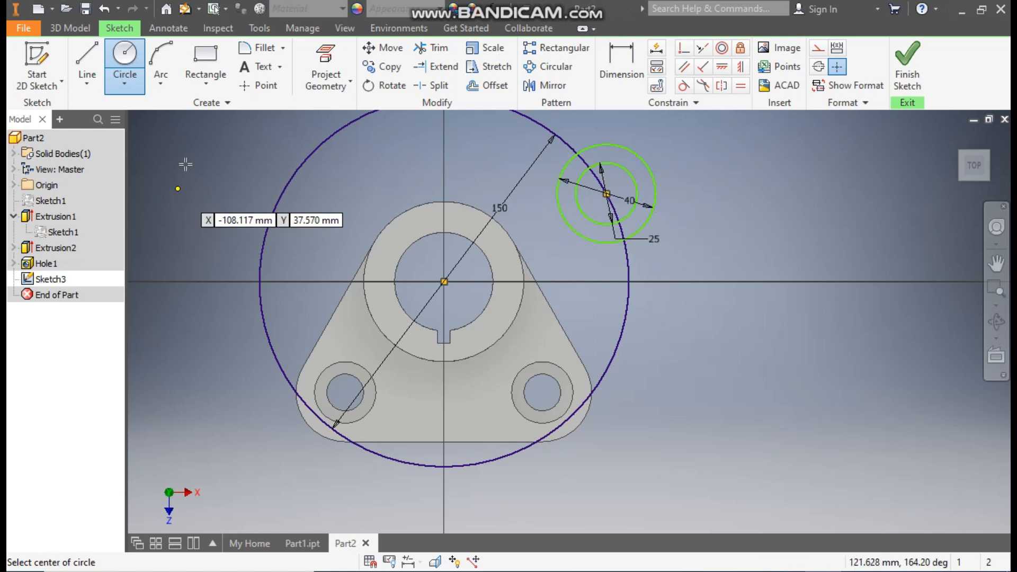
{"action": "key", "text": "Escape"}
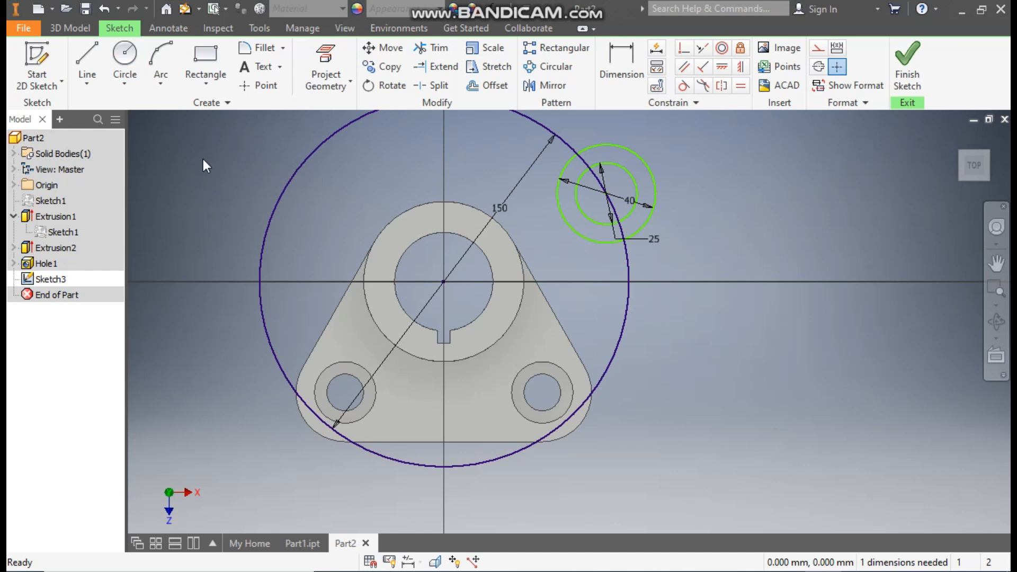
Convert the 150 mm circle to construction geometry.
{"action": "left_click", "coordinate": [272, 209]}
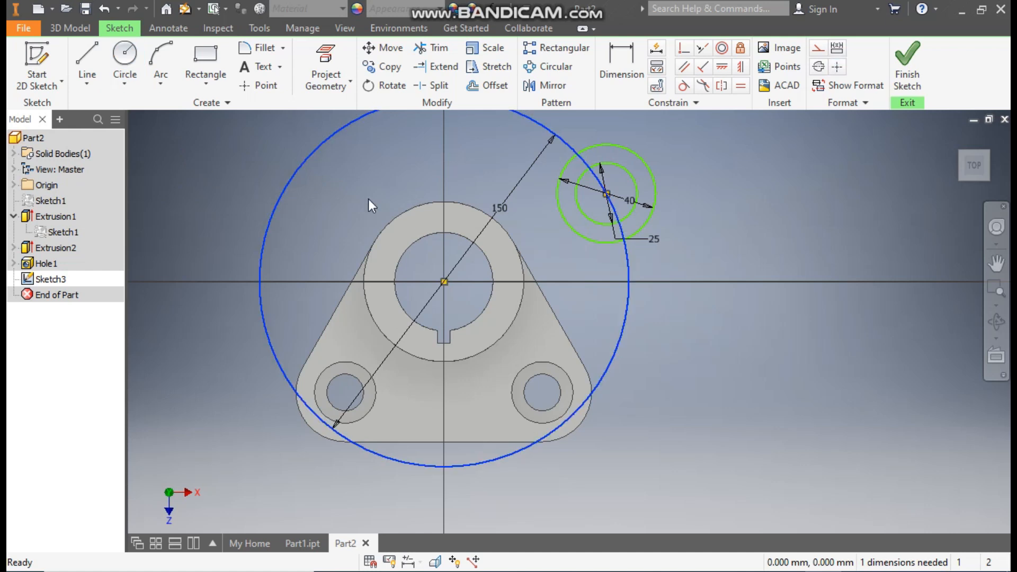
{"action": "left_click", "coordinate": [818, 52]}
{"action": "left_click", "coordinate": [761, 240]}
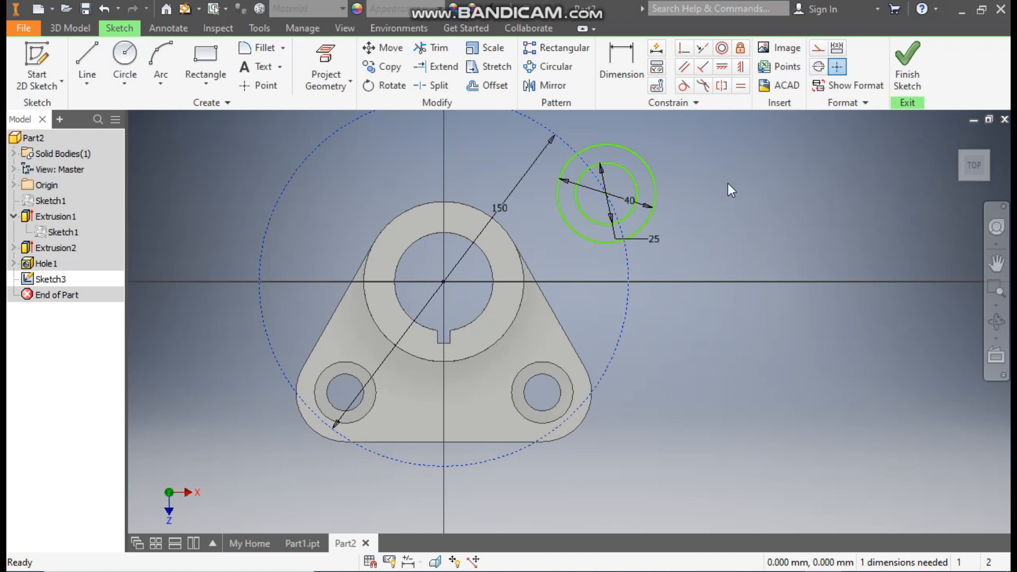
Draw two lines from opposite sides of the 40 mm circle to the cylinder's outer edge as the arm's sides.
{"action": "left_click", "coordinate": [94, 52]}
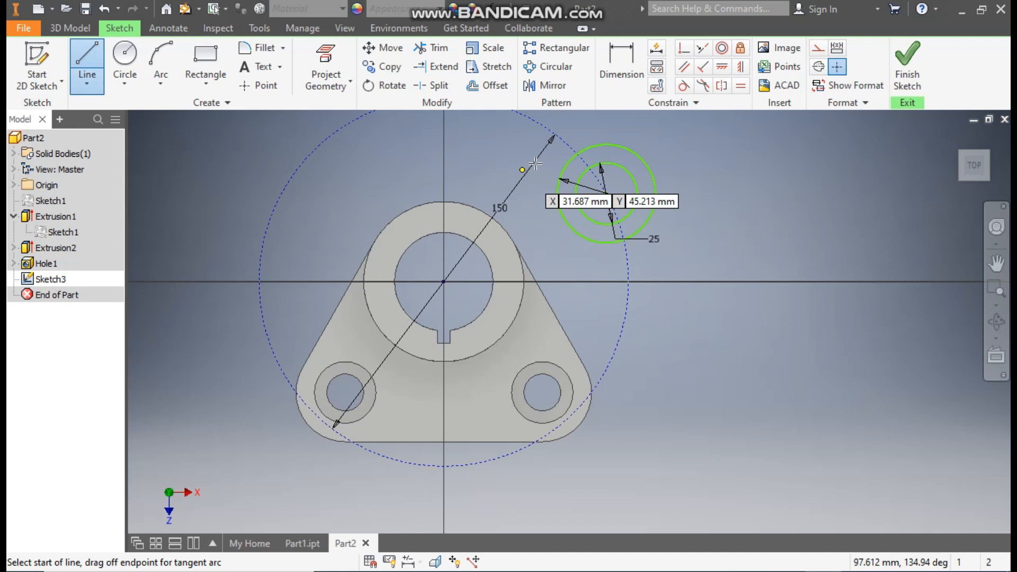
{"action": "left_click", "coordinate": [581, 145]}
{"action": "left_click", "coordinate": [489, 211]}
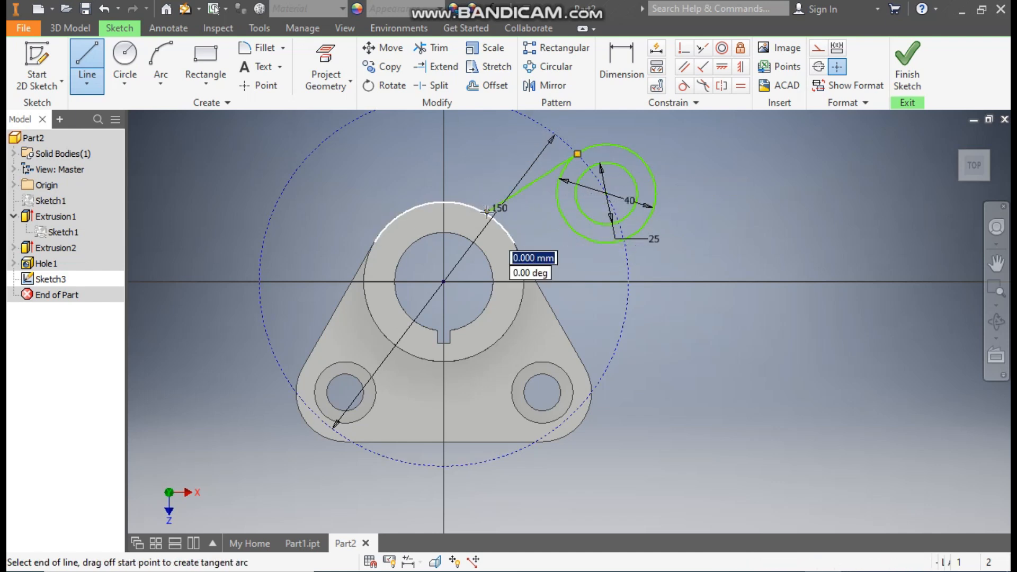
{"action": "key", "text": "Escape"}
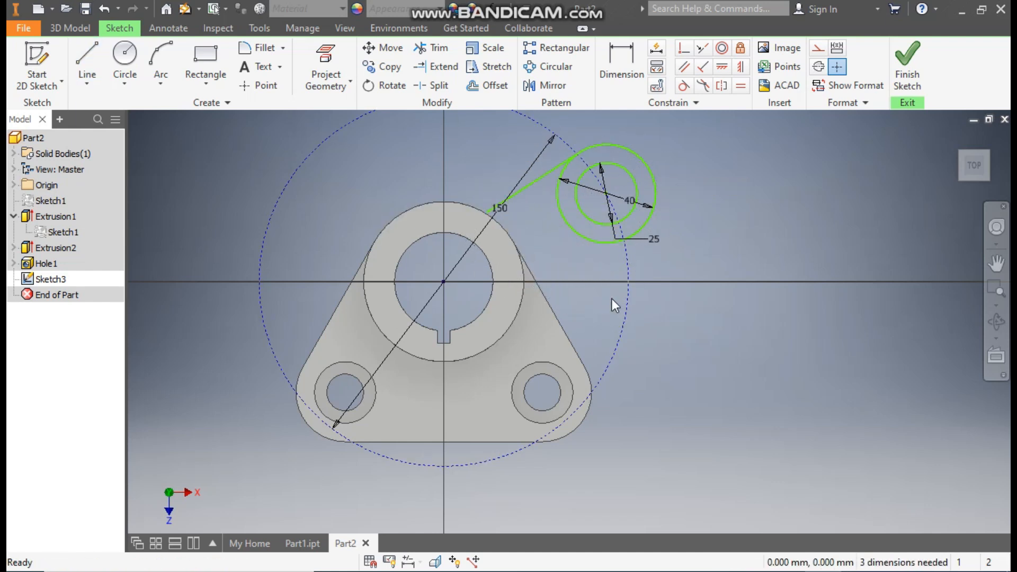
{"action": "key", "text": "l"}
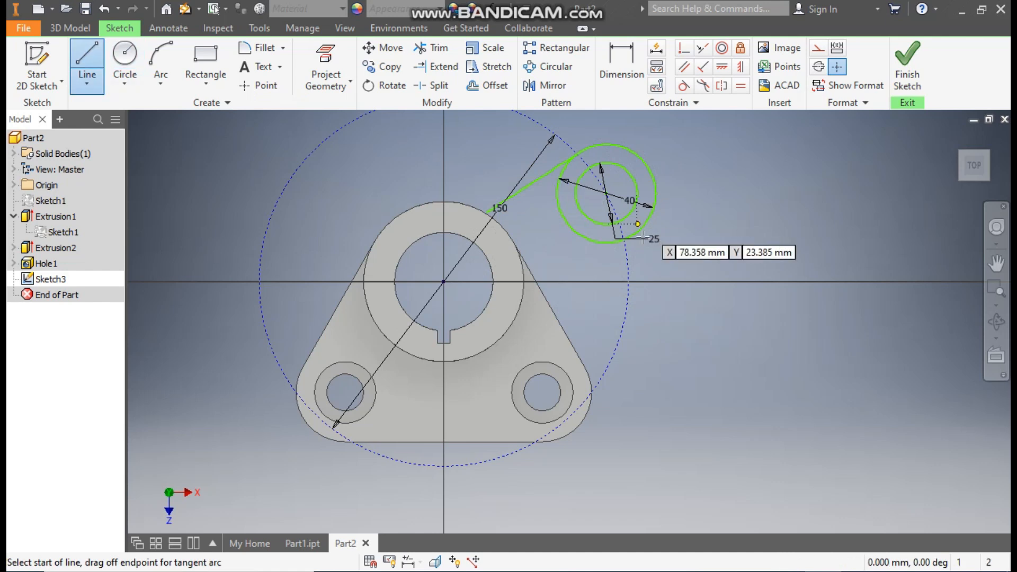
{"action": "left_click", "coordinate": [624, 240]}
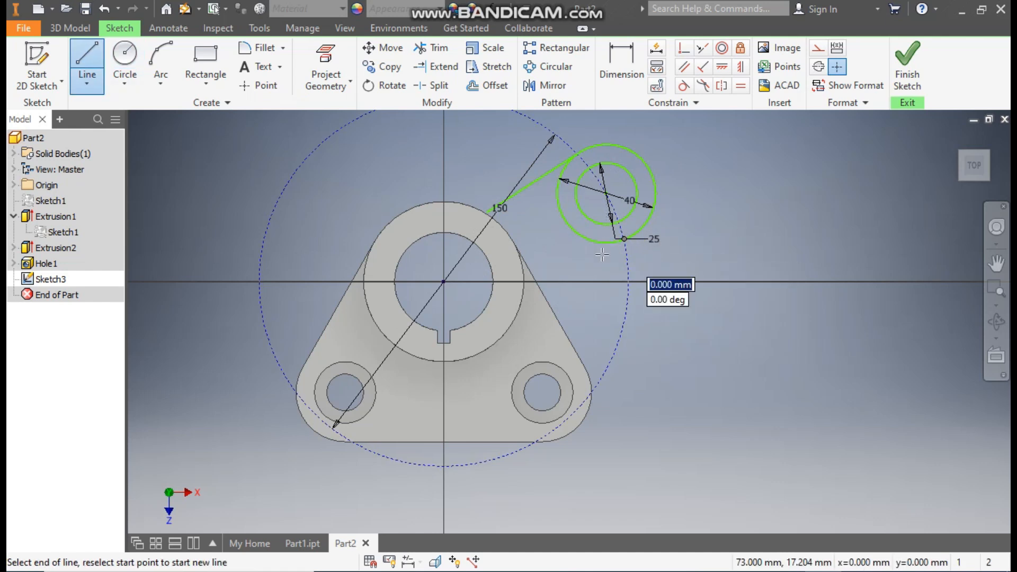
{"action": "double_click", "coordinate": [523, 267]}
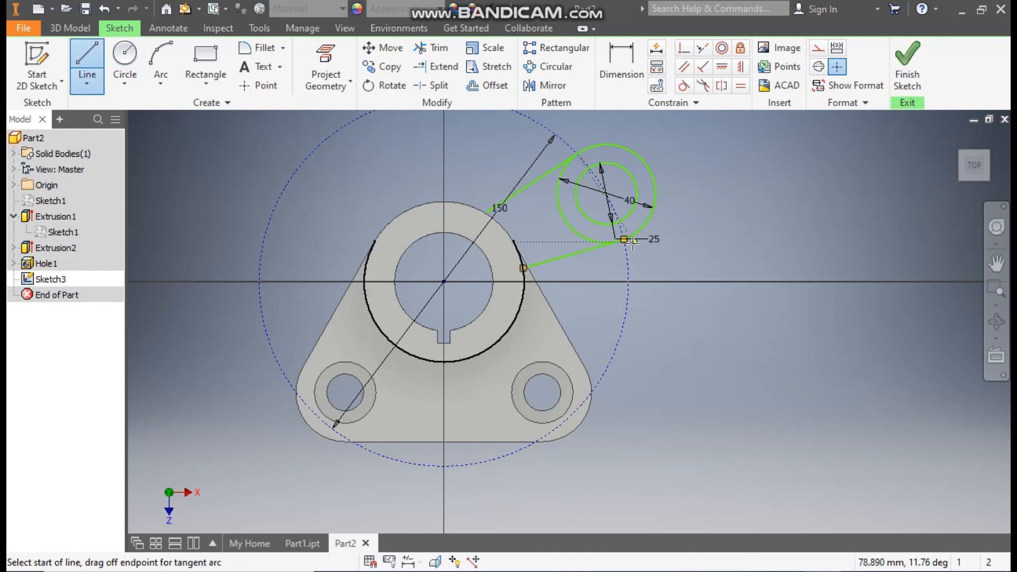
{"action": "key", "text": "Escape"}
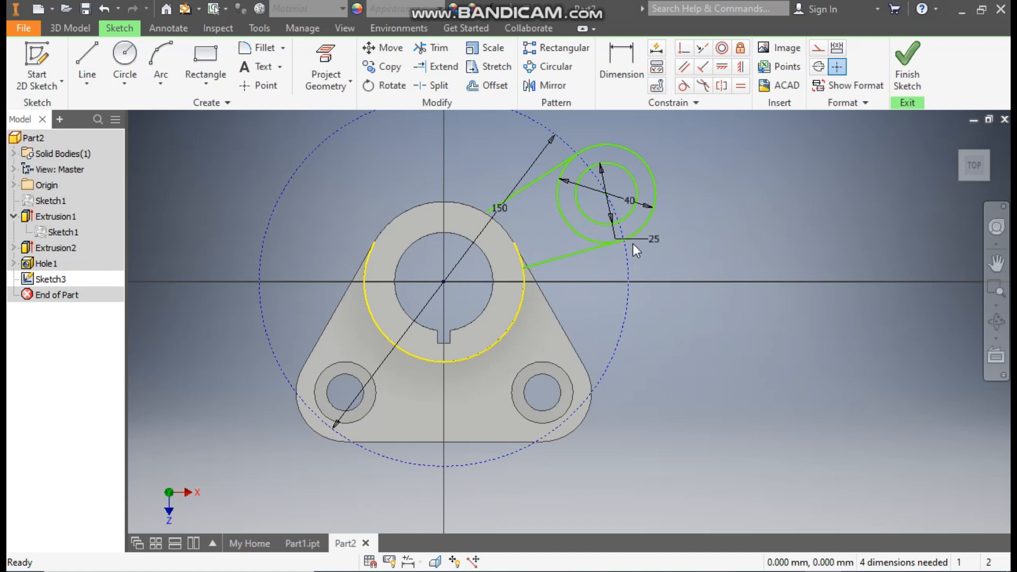
Constrain the arm's two side lines parallel to each other.
{"action": "left_click", "coordinate": [683, 70]}
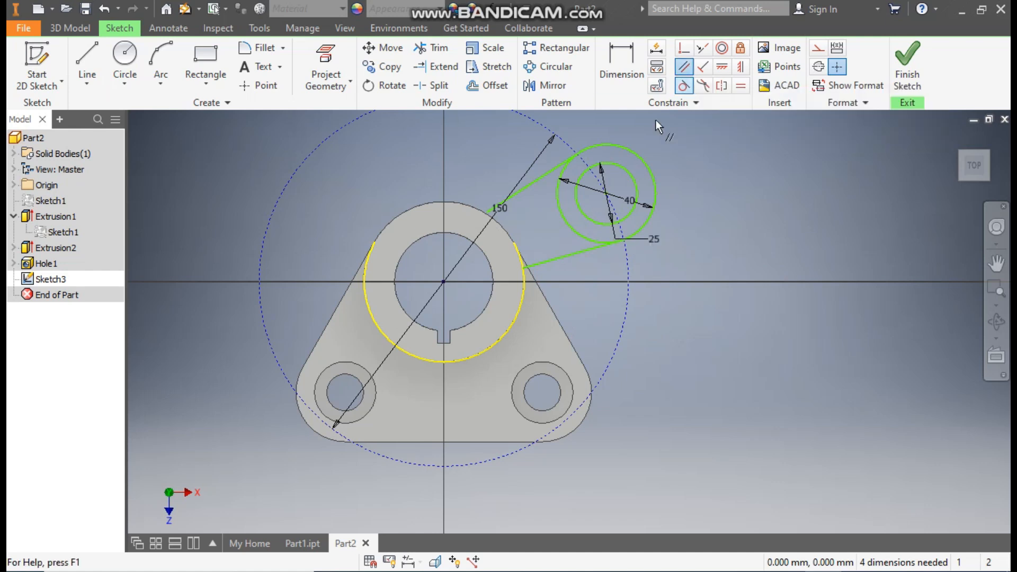
{"action": "left_click", "coordinate": [525, 189]}
{"action": "left_click", "coordinate": [593, 251]}
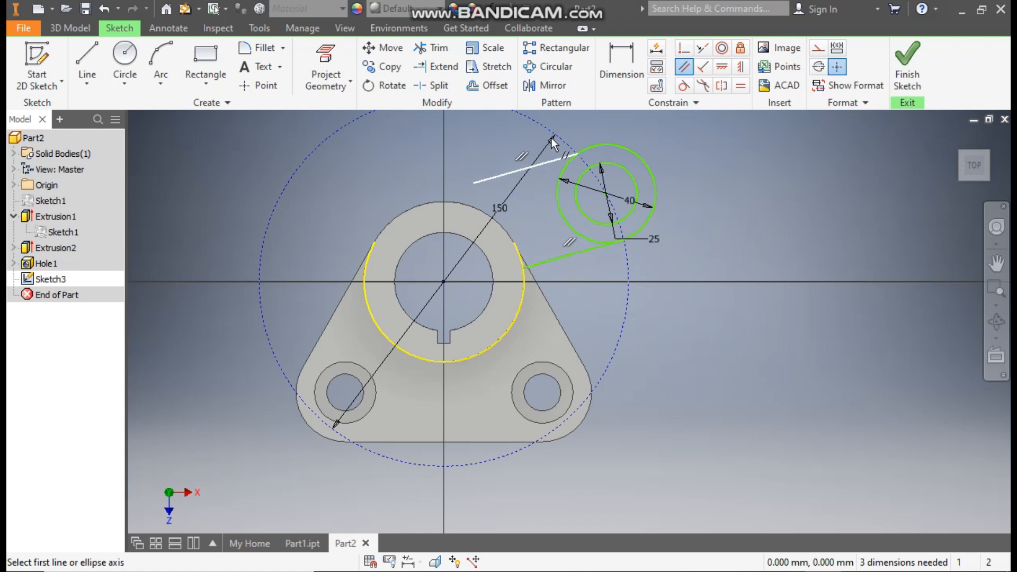
{"action": "key", "text": "Escape"}
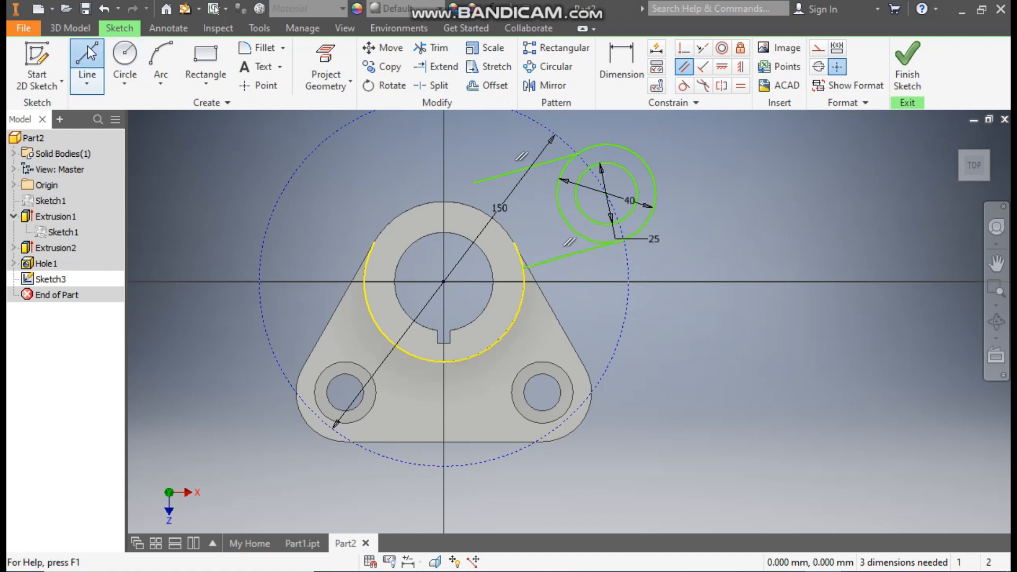
Draw a construction line from the bore's centre to the centre of the 25 mm and 40 mm circles.
{"action": "left_click", "coordinate": [88, 47]}
{"action": "left_click", "coordinate": [443, 281]}
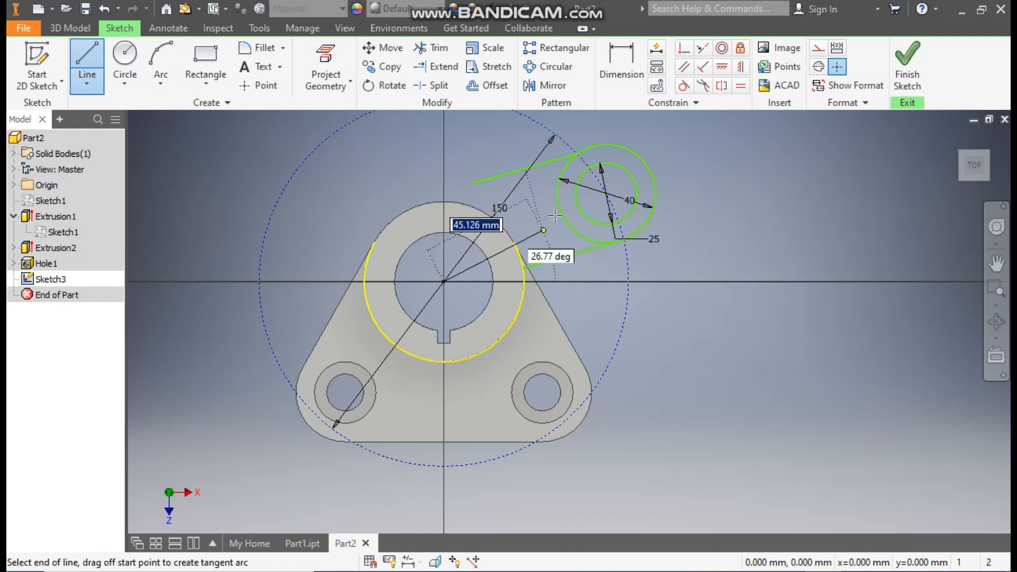
{"action": "left_click", "coordinate": [607, 194]}
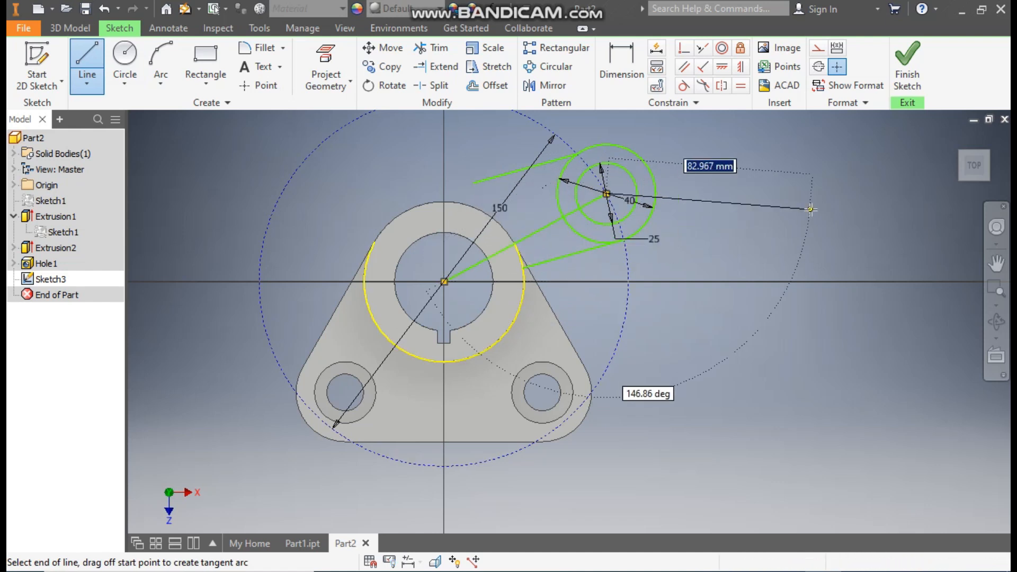
{"action": "key", "text": "Escape"}
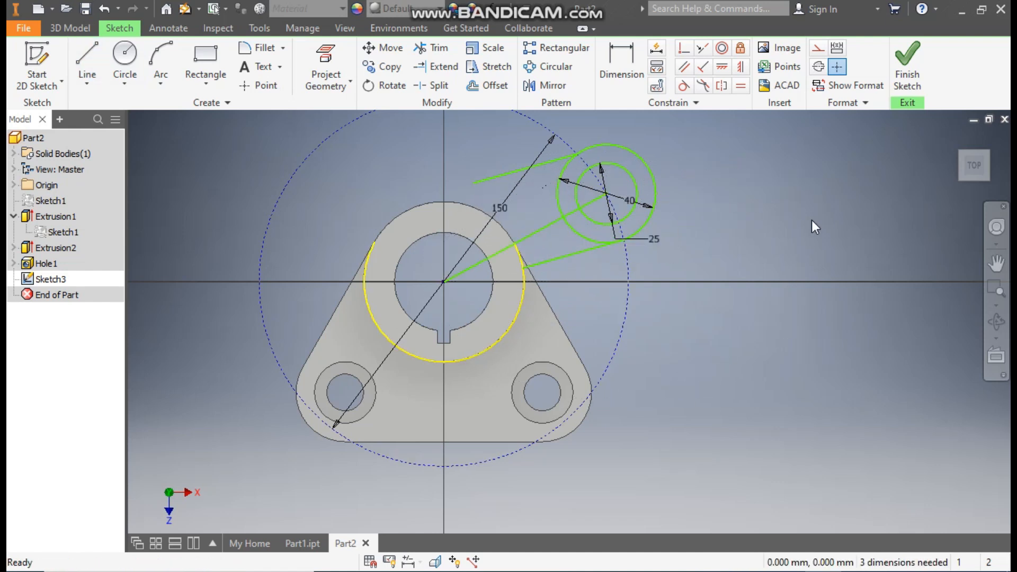
{"action": "left_click", "coordinate": [539, 230]}
{"action": "left_click", "coordinate": [819, 52]}
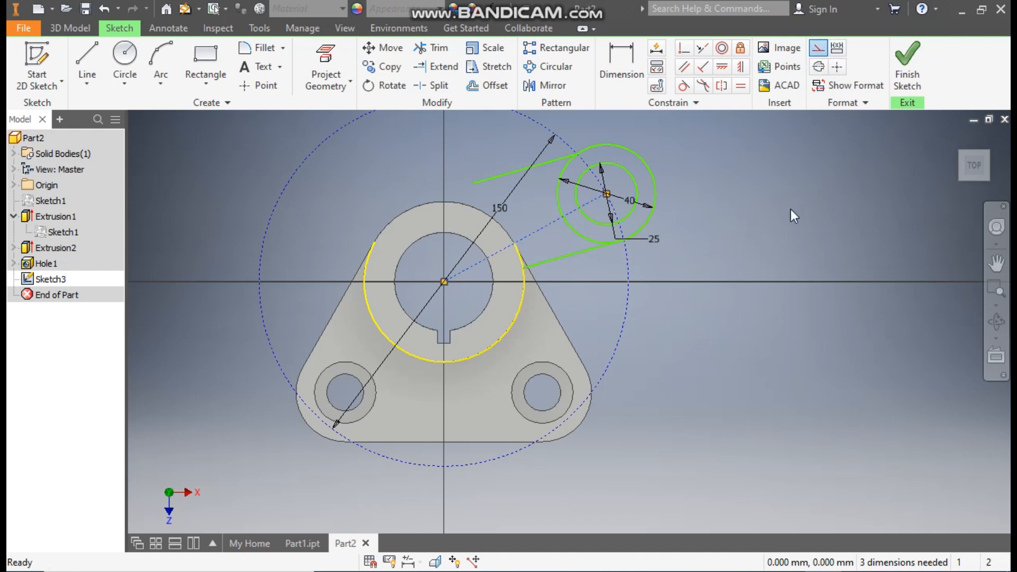
Draw a vertical construction line about 66 mm long upward from the bore's centre.
{"action": "left_click", "coordinate": [86, 49]}
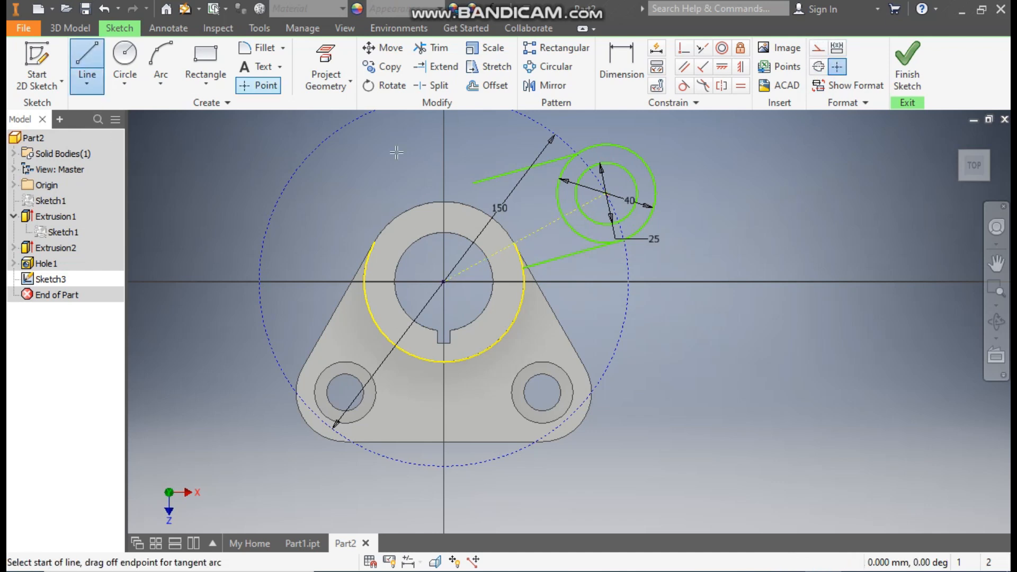
{"action": "left_click", "coordinate": [444, 281]}
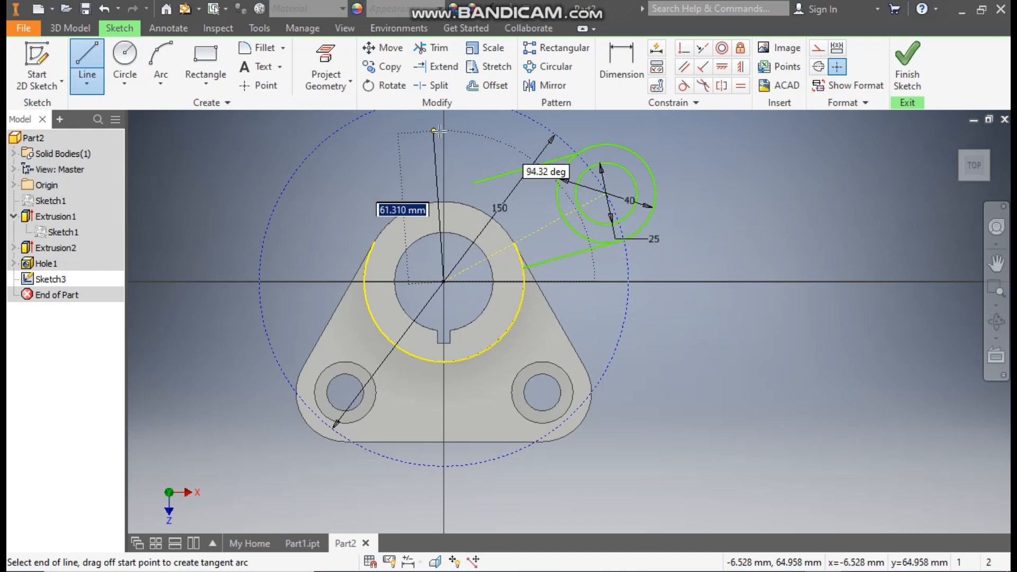
{"action": "left_click", "coordinate": [445, 120]}
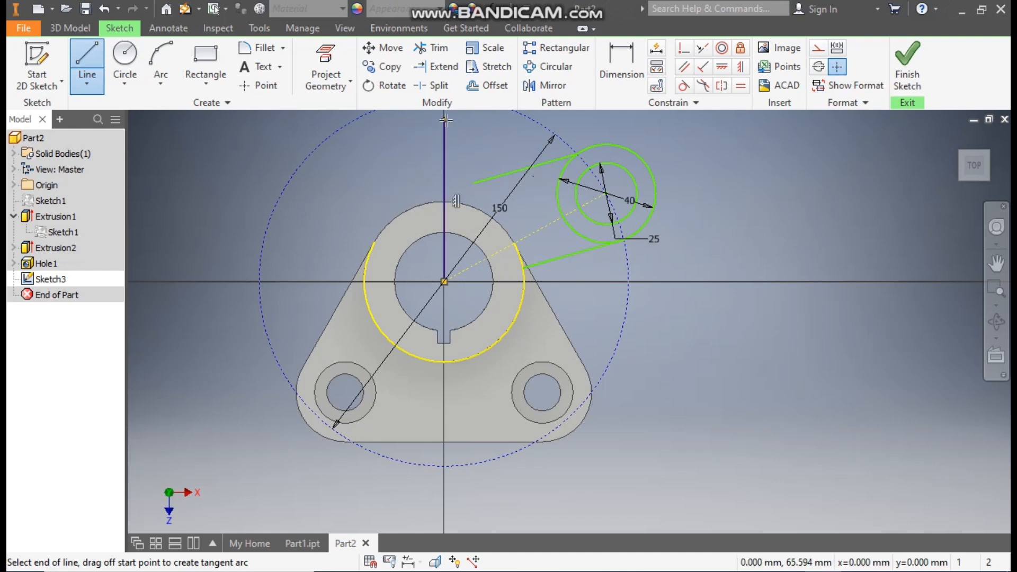
{"action": "key", "text": "Escape"}
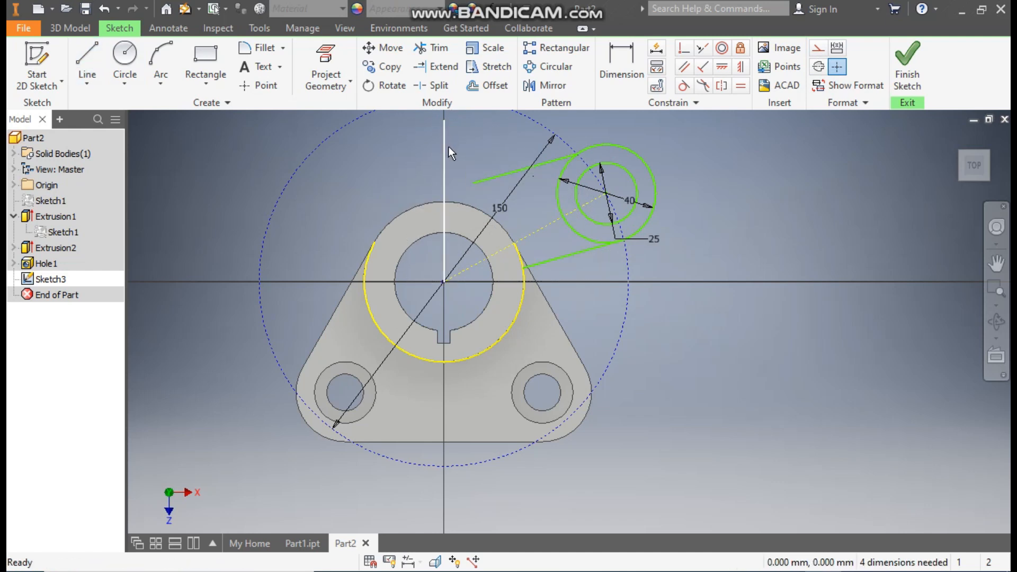
{"action": "left_click", "coordinate": [818, 48]}
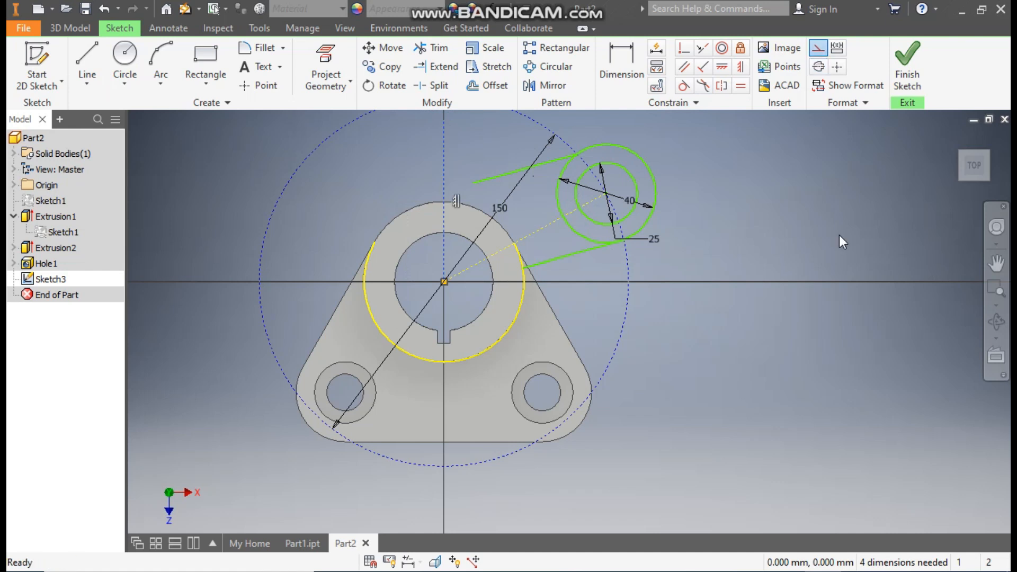
Dimension the angle between the vertical construction line and the arm's construction centre line at 60 degrees.
{"action": "left_click", "coordinate": [619, 59]}
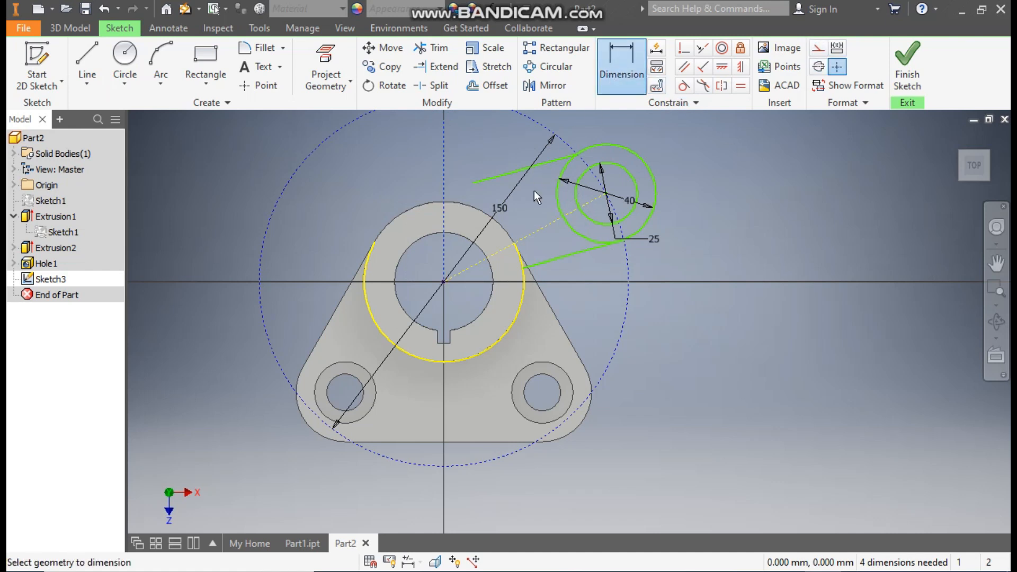
{"action": "left_click", "coordinate": [446, 198]}
{"action": "left_click", "coordinate": [516, 242]}
{"action": "left_click", "coordinate": [486, 198]}
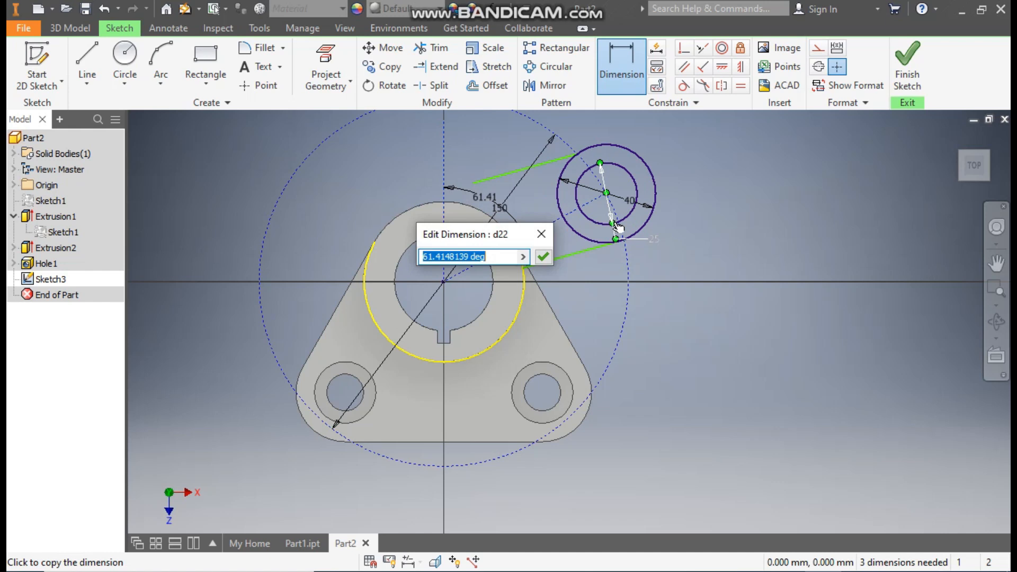
{"action": "type", "text": "60"}
{"action": "key", "text": "Return"}
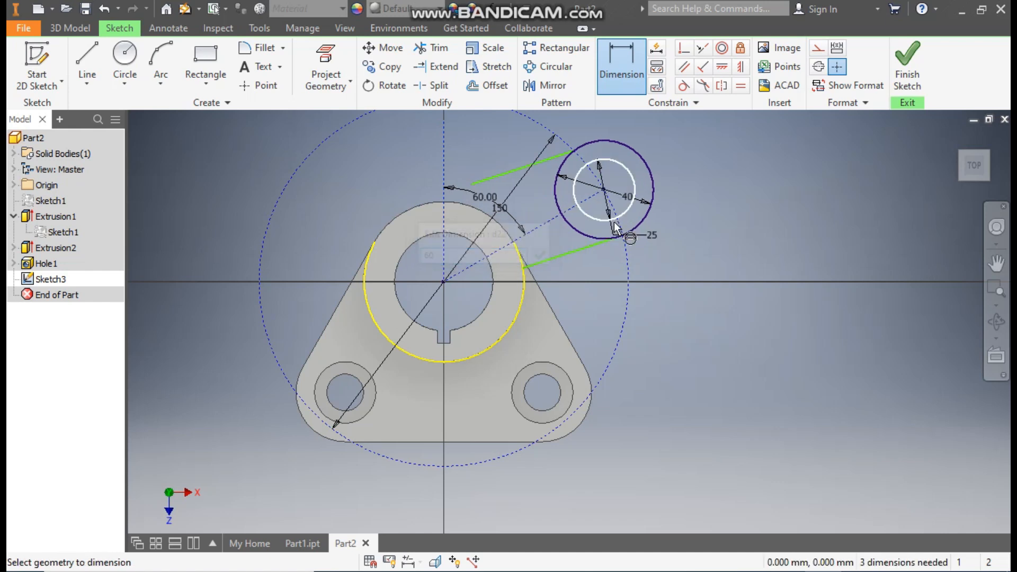
Constrain the arm's upper side line parallel to the construction line joining the bore and arm circle centres.
{"action": "left_click", "coordinate": [686, 68]}
{"action": "left_click", "coordinate": [555, 159]}
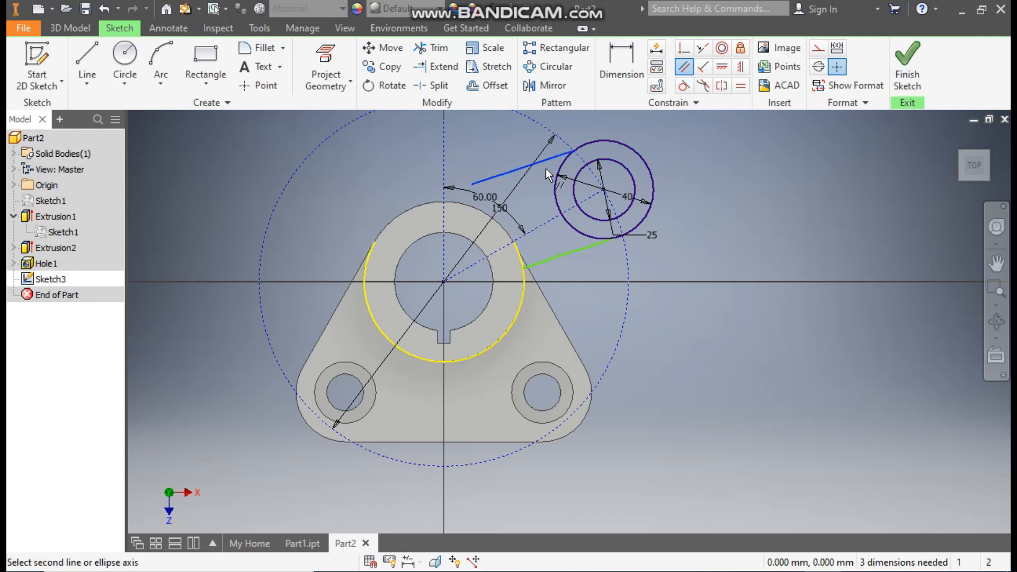
{"action": "left_click", "coordinate": [541, 223]}
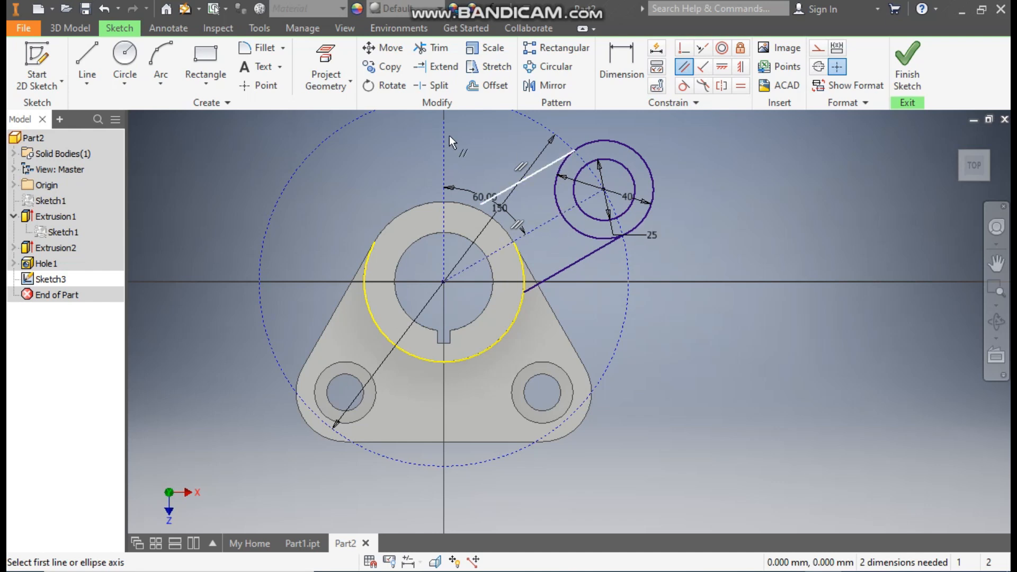
{"action": "key", "text": "Escape"}
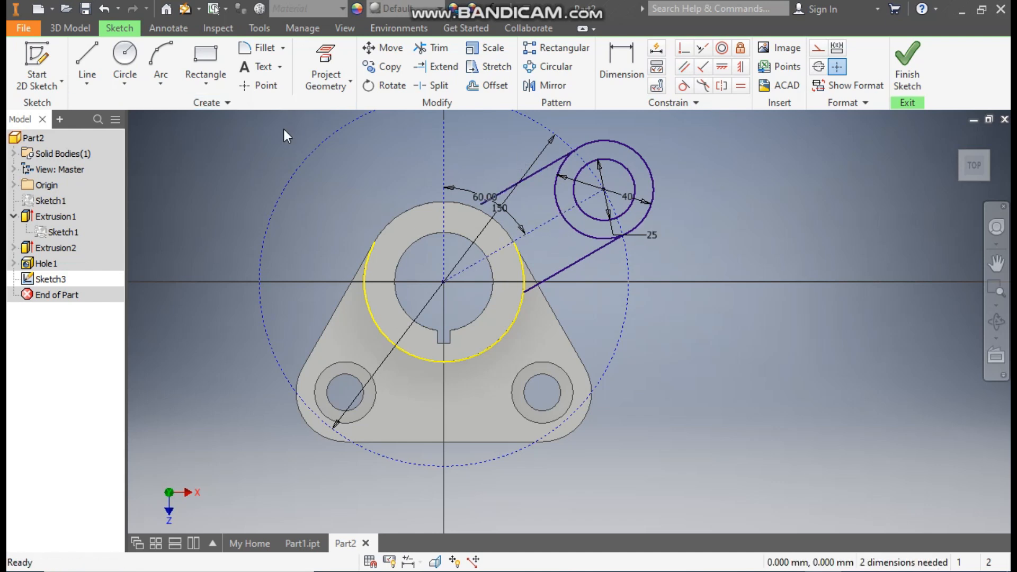
Pull the upper side line's free end to the cylinder's edge and join both side lines with a three-point arc along that edge.
{"action": "scroll", "coordinate": [480, 201], "scroll_direction": "up", "scroll_amount": 3}
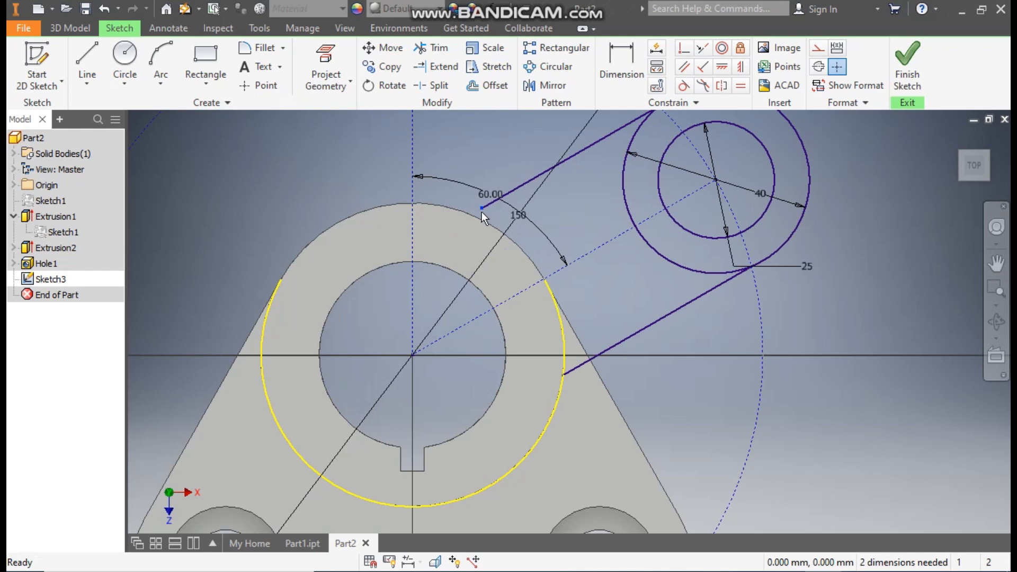
{"action": "left_click_drag", "start_coordinate": [563, 376], "coordinate": [576, 375]}
{"action": "left_click", "coordinate": [160, 77]}
{"action": "left_click", "coordinate": [200, 109]}
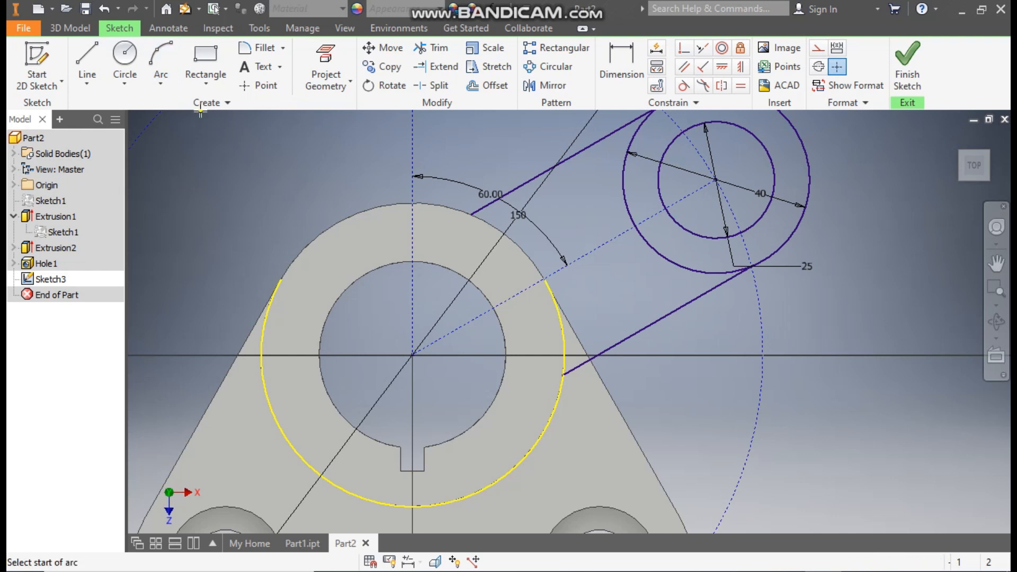
{"action": "left_click", "coordinate": [472, 214]}
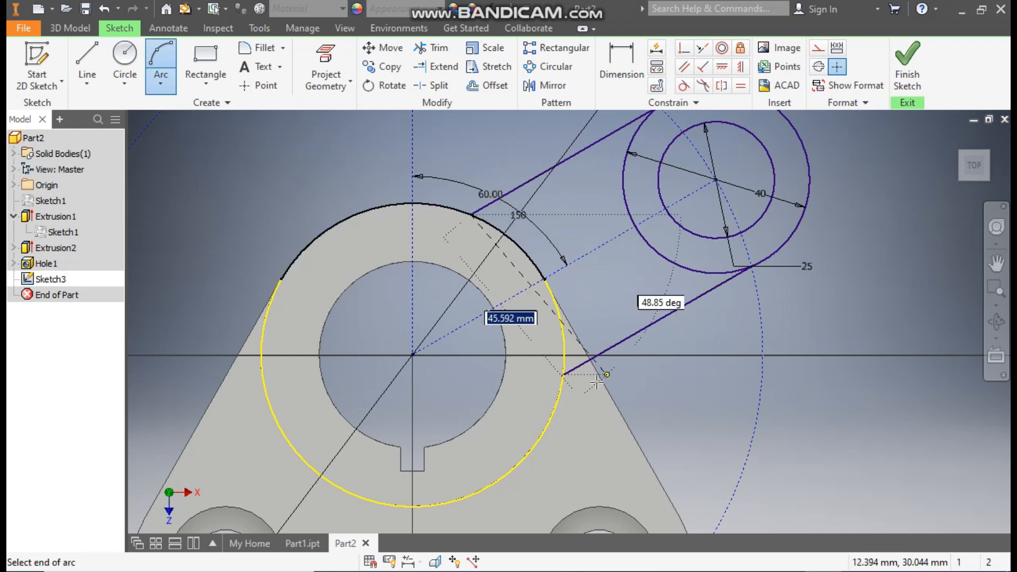
{"action": "left_click", "coordinate": [563, 375]}
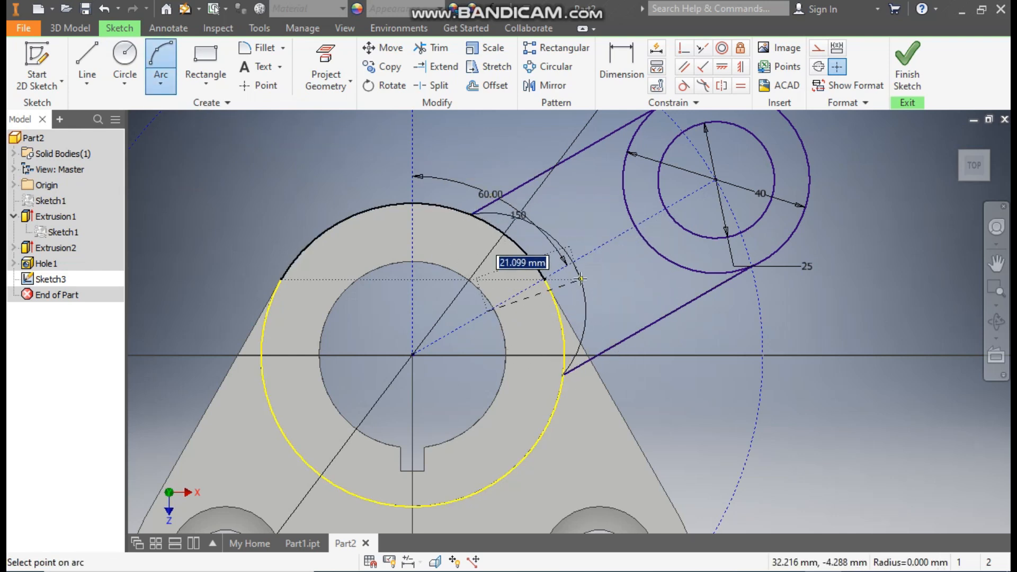
{"action": "left_click", "coordinate": [546, 279]}
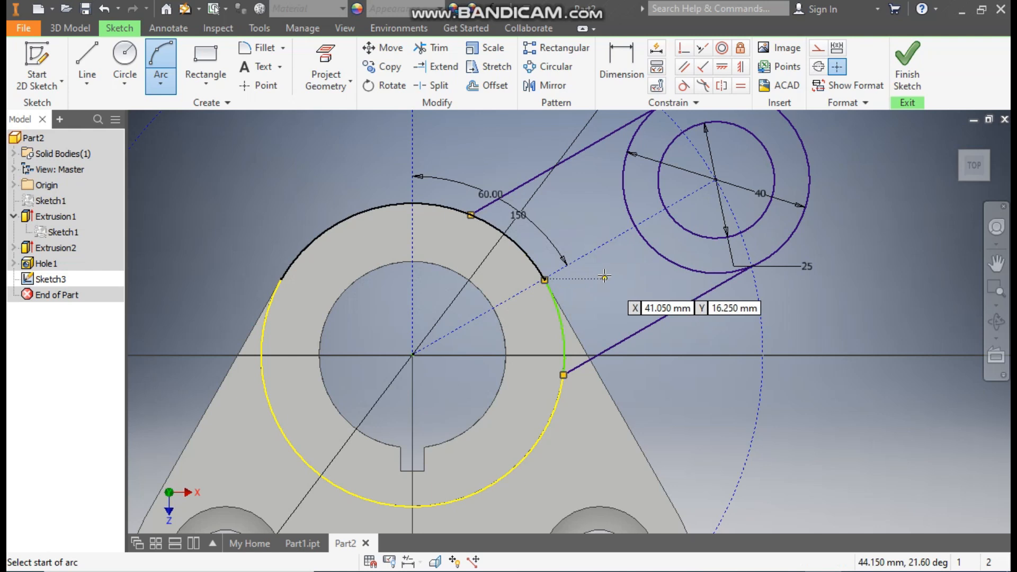
{"action": "scroll", "coordinate": [540, 280], "scroll_direction": "up", "scroll_amount": 2}
{"action": "key", "text": "Escape"}
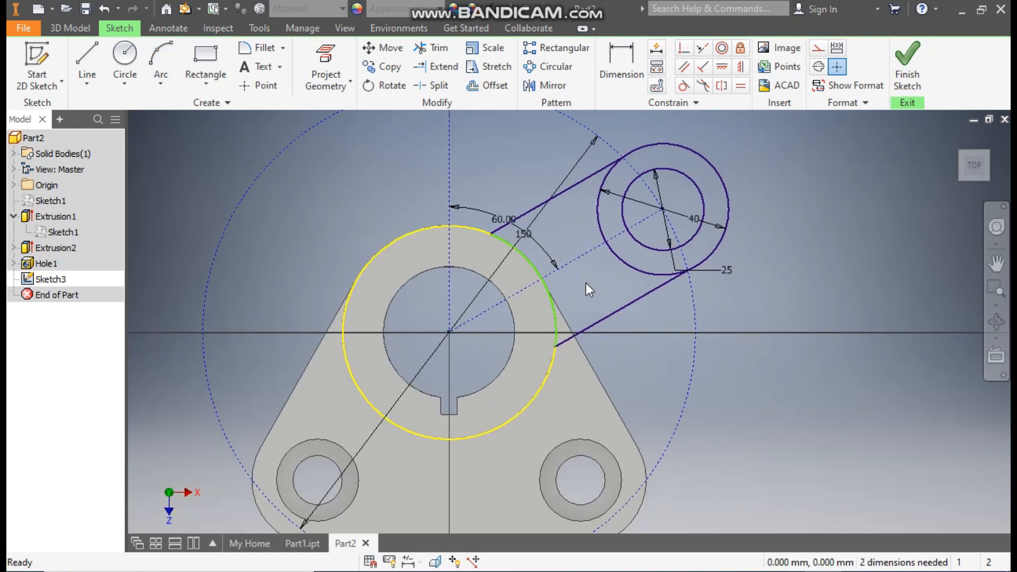
Convert the two projected arcs of the cylinder's outer edge to construction geometry.
{"action": "left_click", "coordinate": [540, 396]}
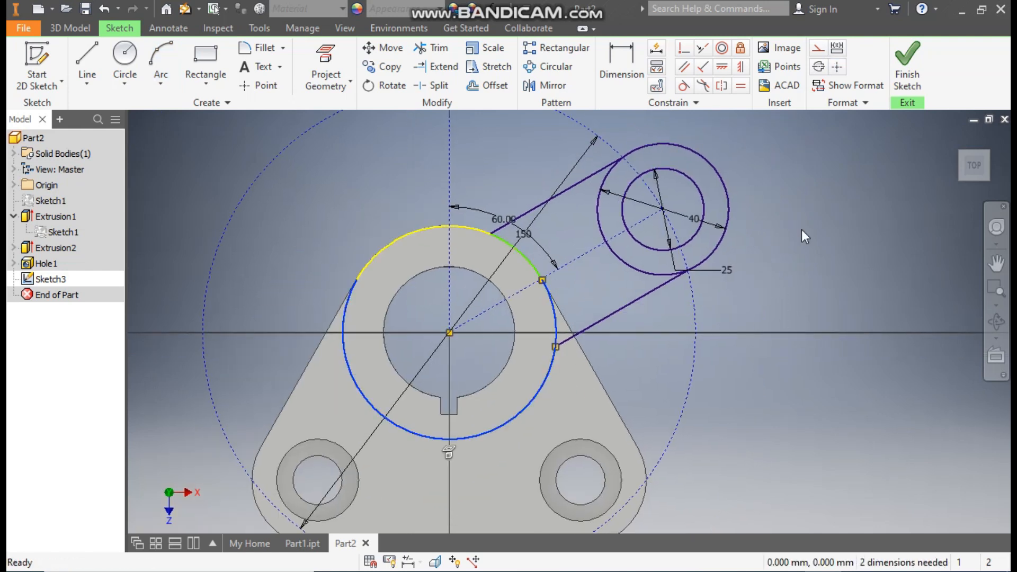
{"action": "left_click", "coordinate": [817, 48]}
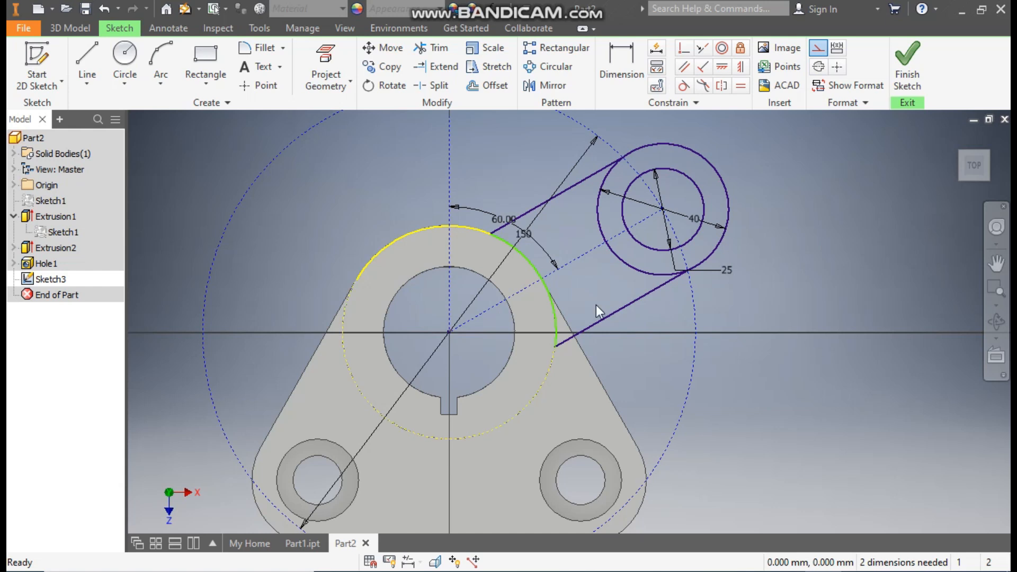
{"action": "left_click", "coordinate": [410, 238]}
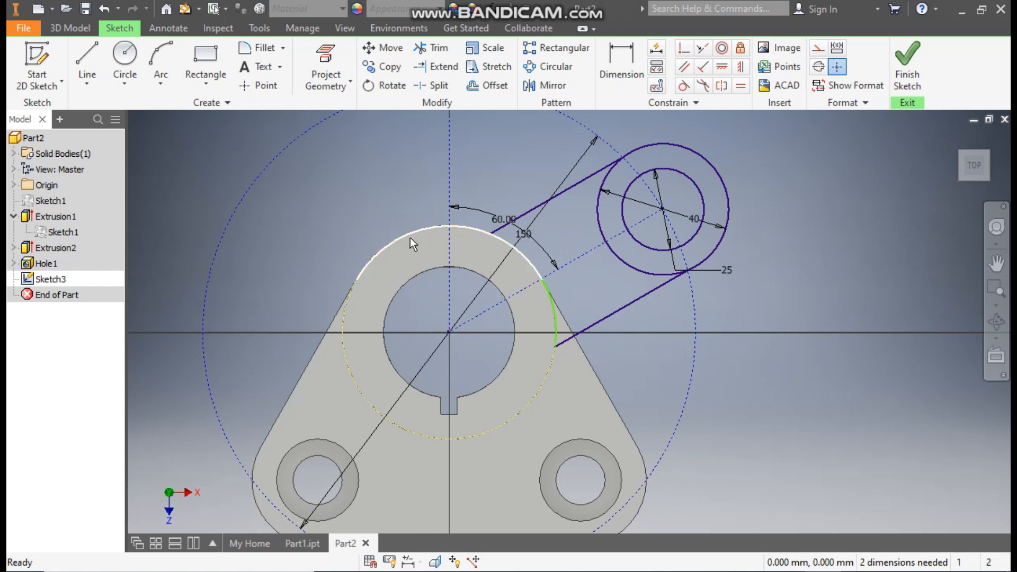
{"action": "left_click", "coordinate": [817, 52]}
Constrain the upper end of the arm's closing arc coincident with the projected cylinder edge and finish the sketch.
{"action": "left_click_drag", "start_coordinate": [559, 298], "coordinate": [582, 288]}
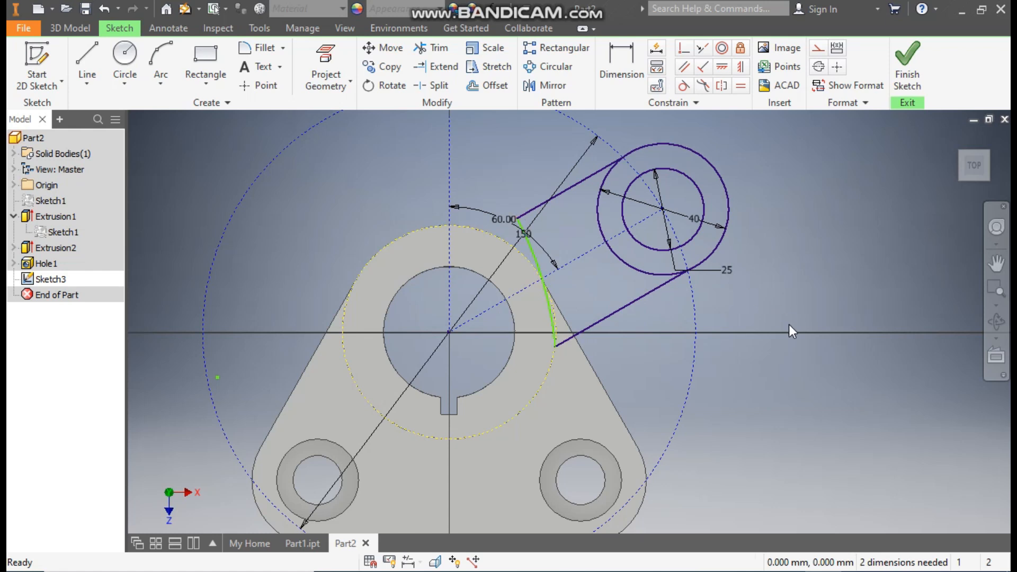
{"action": "left_click", "coordinate": [684, 48]}
{"action": "left_click", "coordinate": [516, 219]}
{"action": "left_click", "coordinate": [490, 233]}
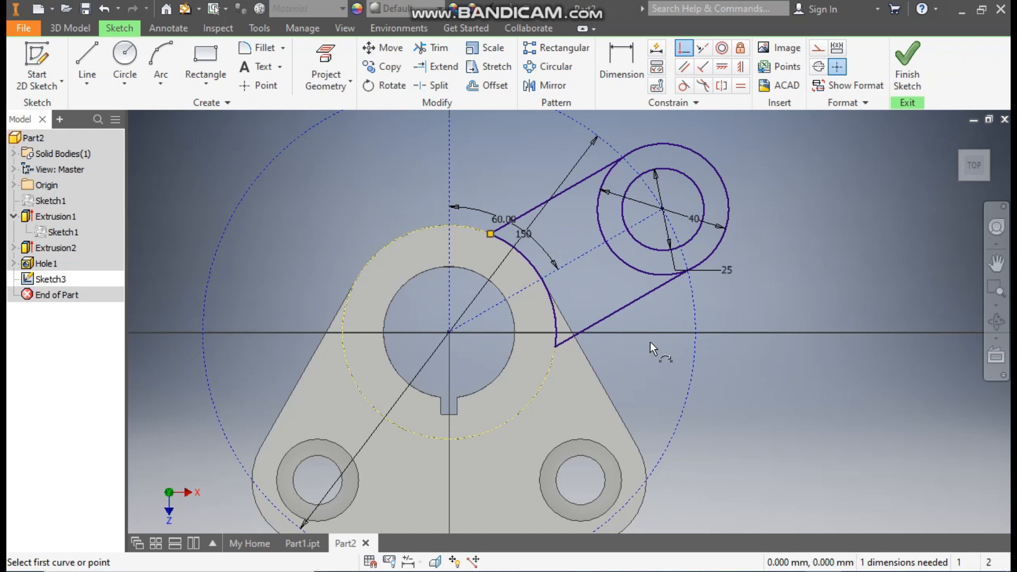
{"action": "key", "text": "Escape"}
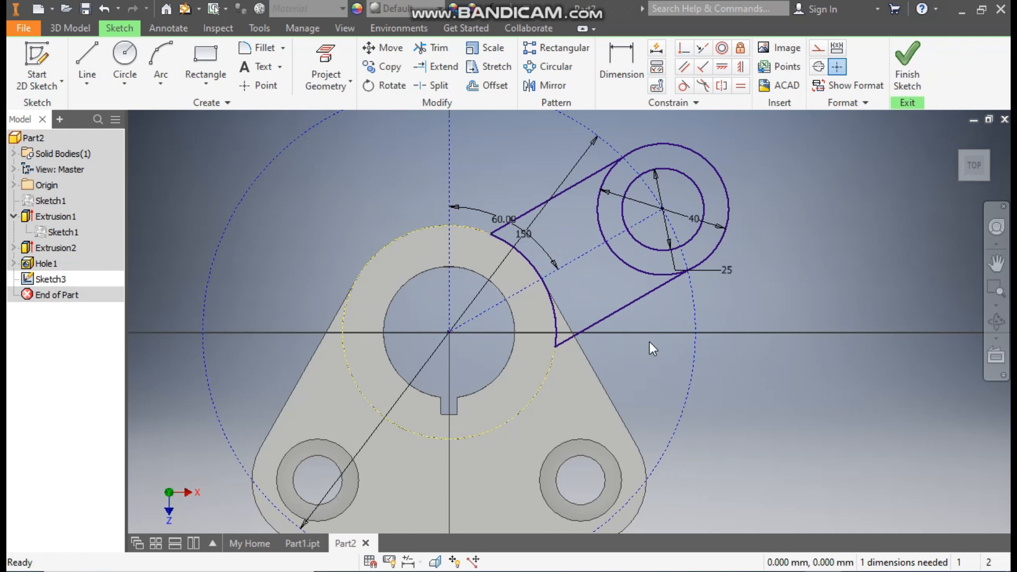
{"action": "left_click_drag", "start_coordinate": [561, 345], "coordinate": [619, 333]}
{"action": "left_click", "coordinate": [907, 59]}
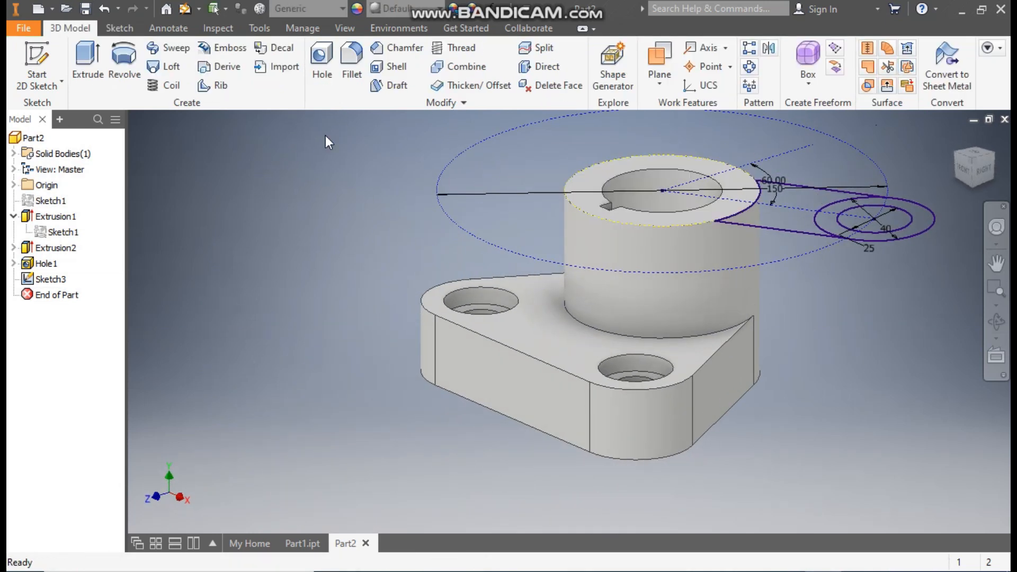
Create a work plane offset -5 mm from the cylinder's top face.
{"action": "left_click", "coordinate": [88, 57]}
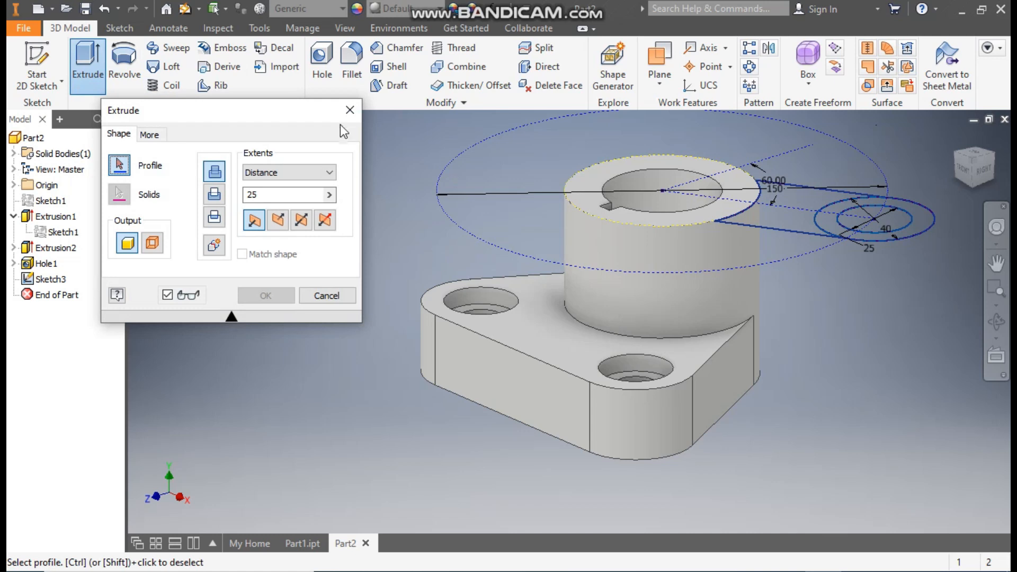
{"action": "left_click", "coordinate": [350, 110]}
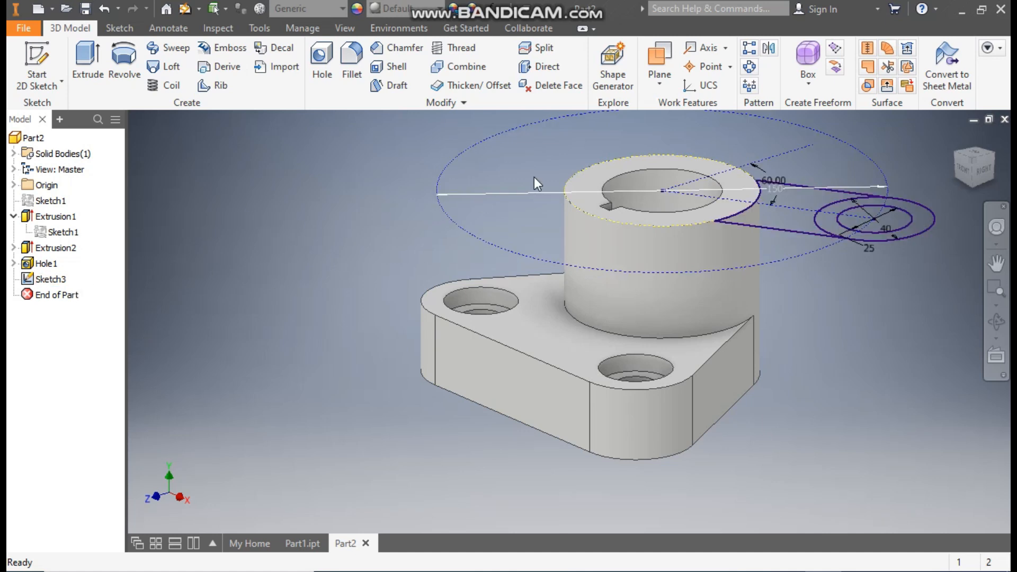
{"action": "left_click", "coordinate": [653, 84]}
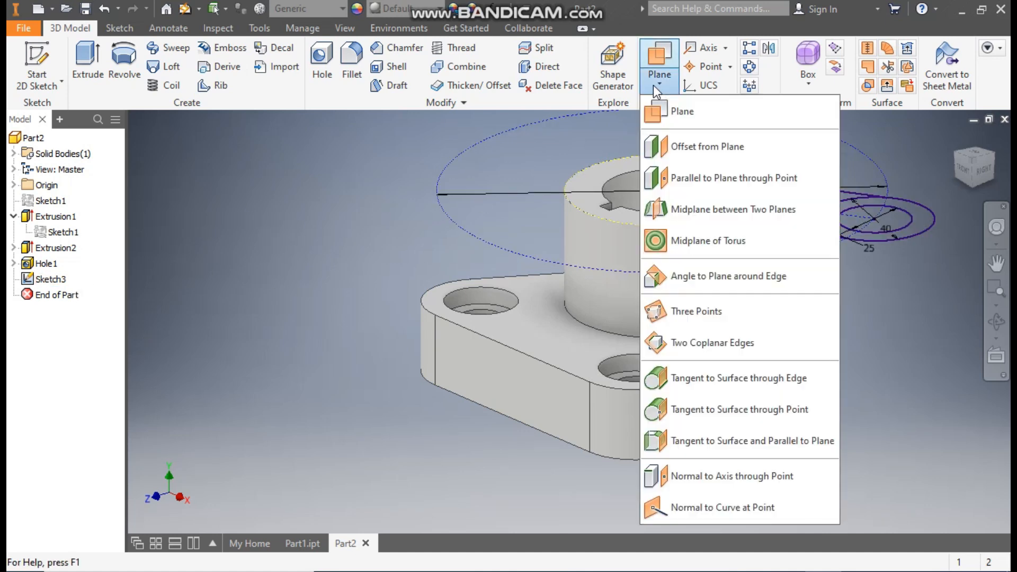
{"action": "left_click", "coordinate": [706, 147]}
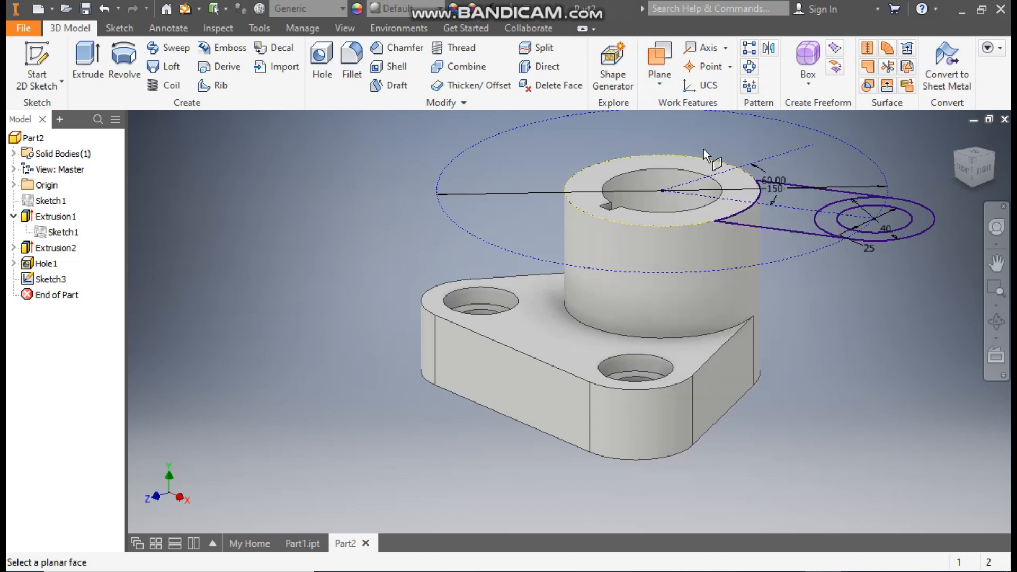
{"action": "left_click", "coordinate": [724, 207]}
{"action": "type", "text": "-5"}
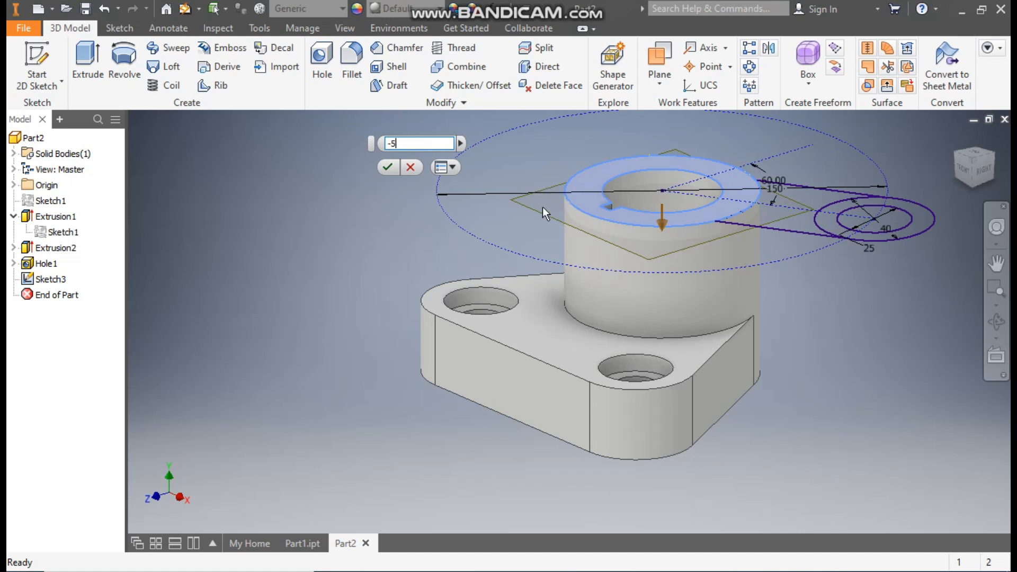
{"action": "left_click", "coordinate": [389, 166]}
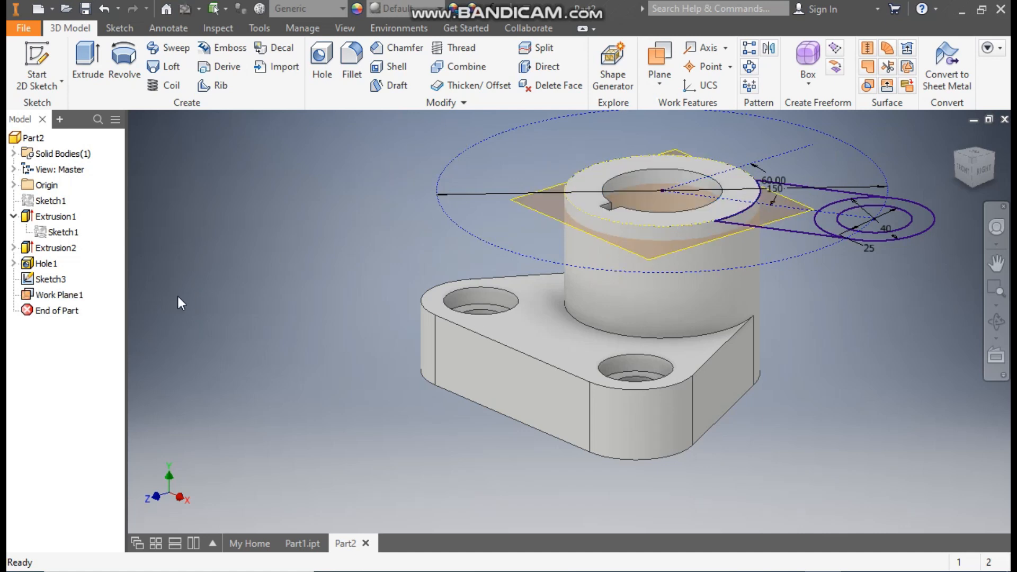
Reorder Sketch3 to follow Work Plane1 in the model tree and redefine the sketch onto that work plane.
{"action": "left_click", "coordinate": [58, 280]}
{"action": "left_click_drag", "start_coordinate": [58, 282], "coordinate": [75, 300]}
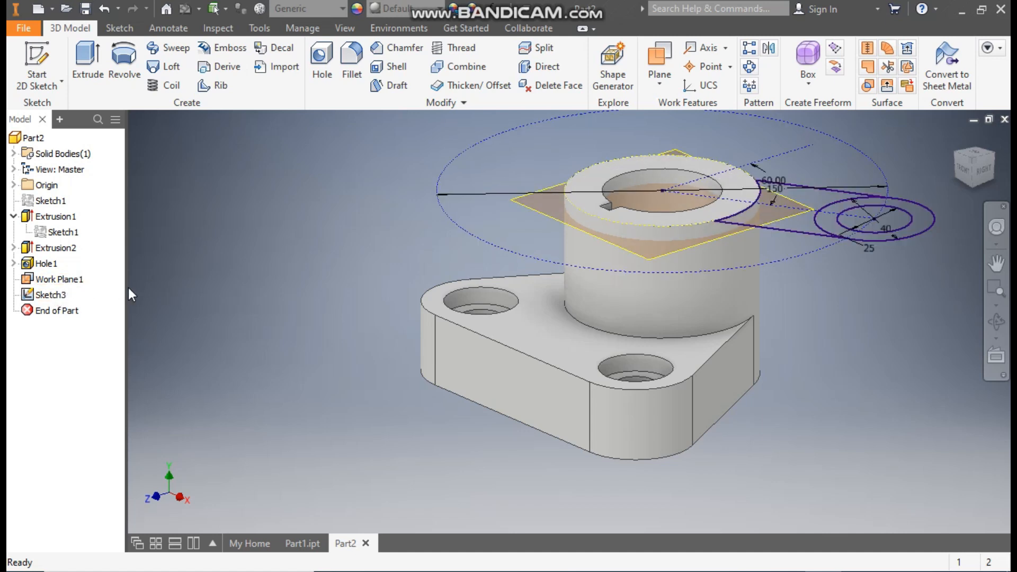
{"action": "left_click", "coordinate": [49, 298]}
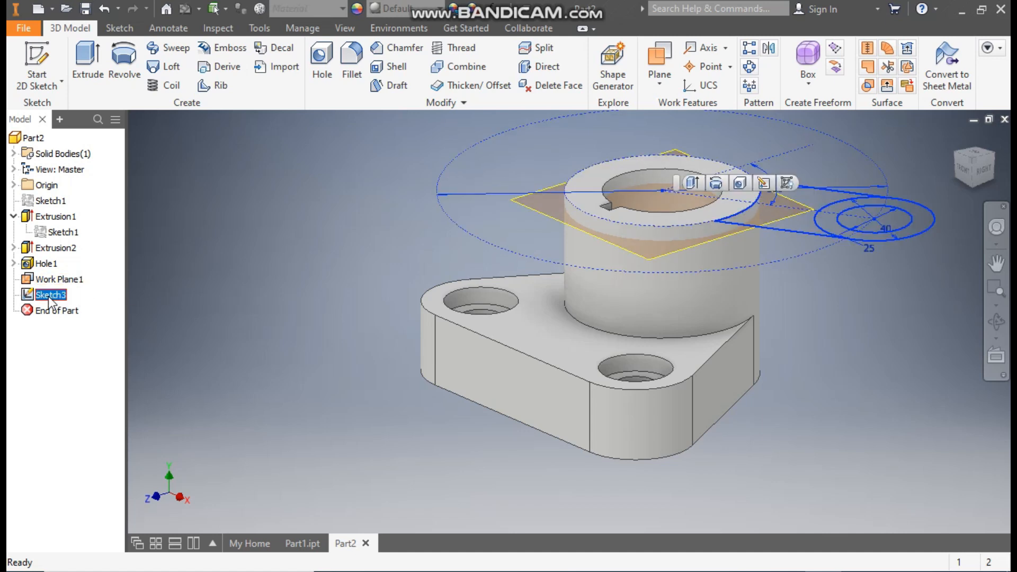
{"action": "right_click", "coordinate": [51, 300]}
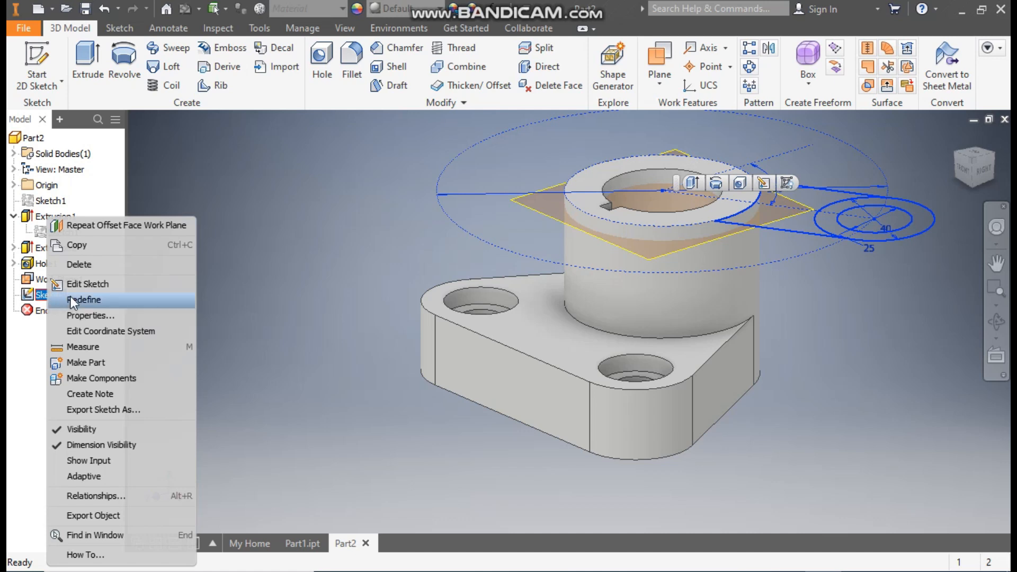
{"action": "left_click", "coordinate": [100, 300]}
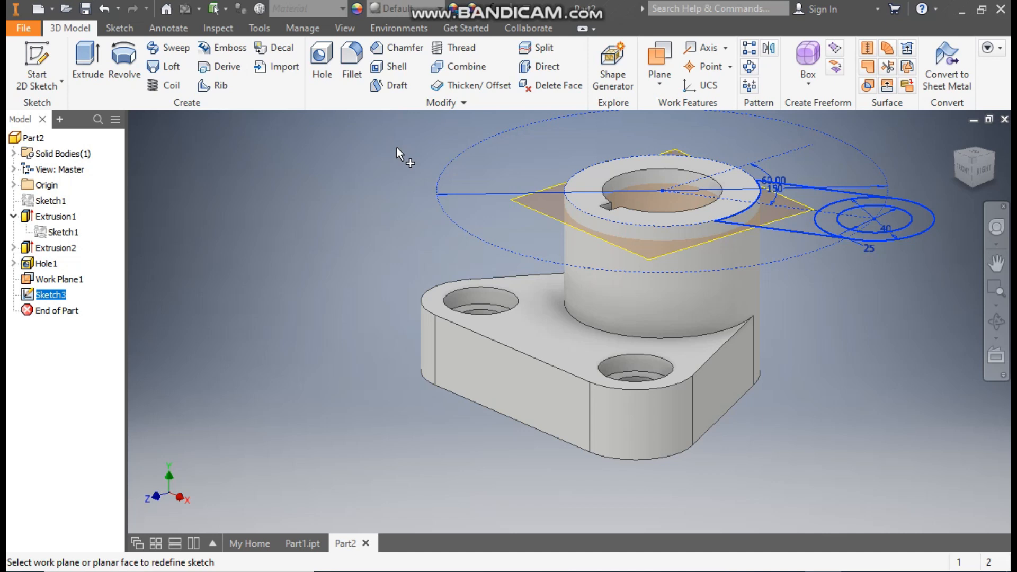
{"action": "left_click", "coordinate": [662, 254]}
{"action": "scroll", "coordinate": [787, 194], "scroll_direction": "down", "scroll_amount": 3}
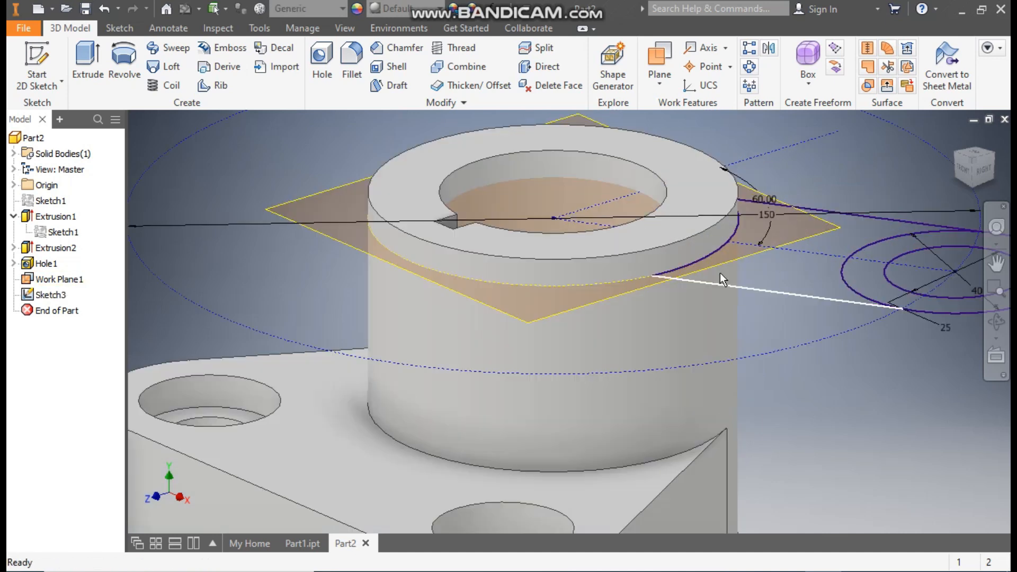
{"action": "scroll", "coordinate": [673, 221], "scroll_direction": "up", "scroll_amount": 5}
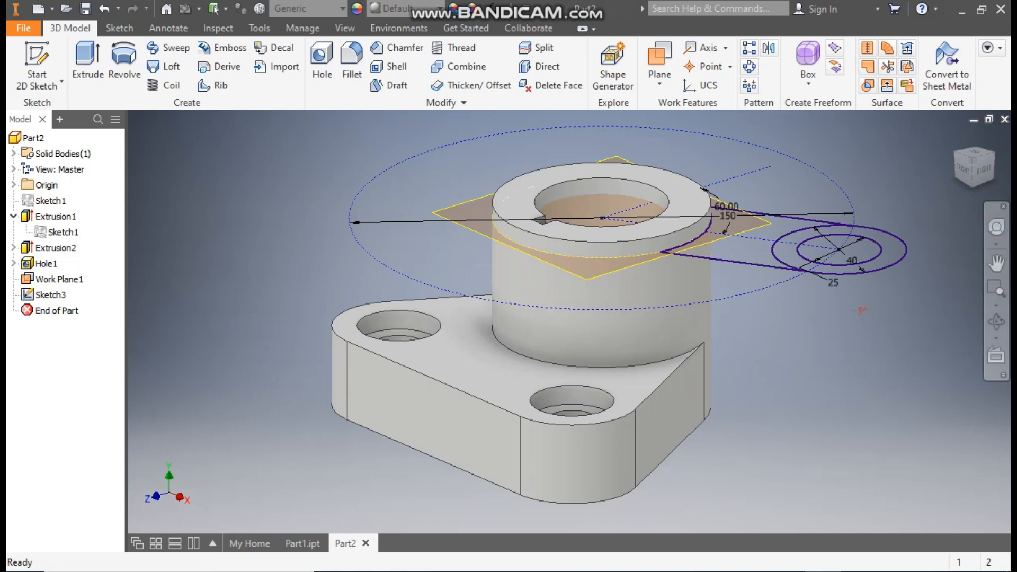
Extrude the arm profile with its ring around the 25 mm hole 20 mm downward, joined to the body.
{"action": "left_click", "coordinate": [83, 66]}
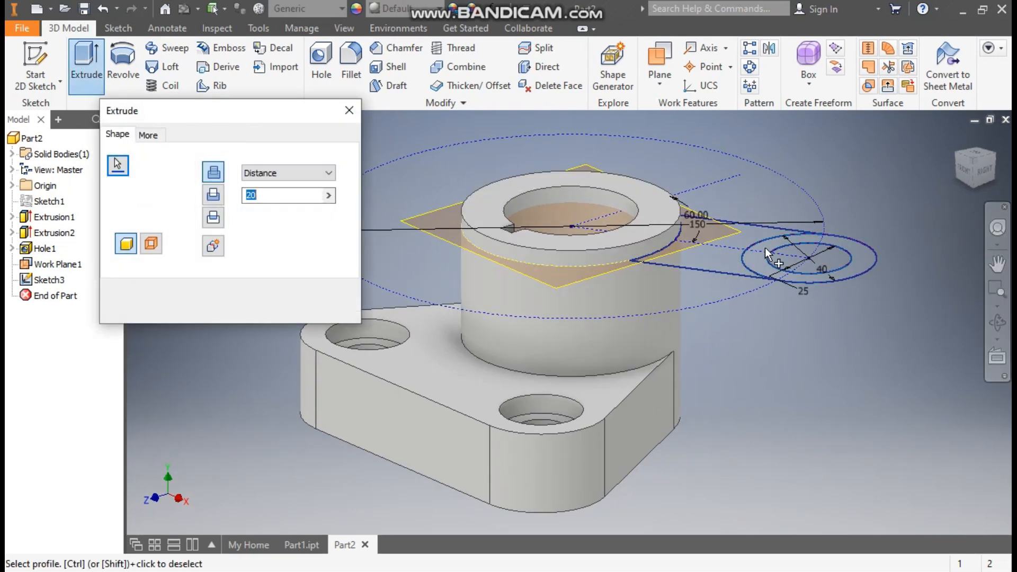
{"action": "left_click", "coordinate": [764, 246]}
{"action": "left_click", "coordinate": [707, 250]}
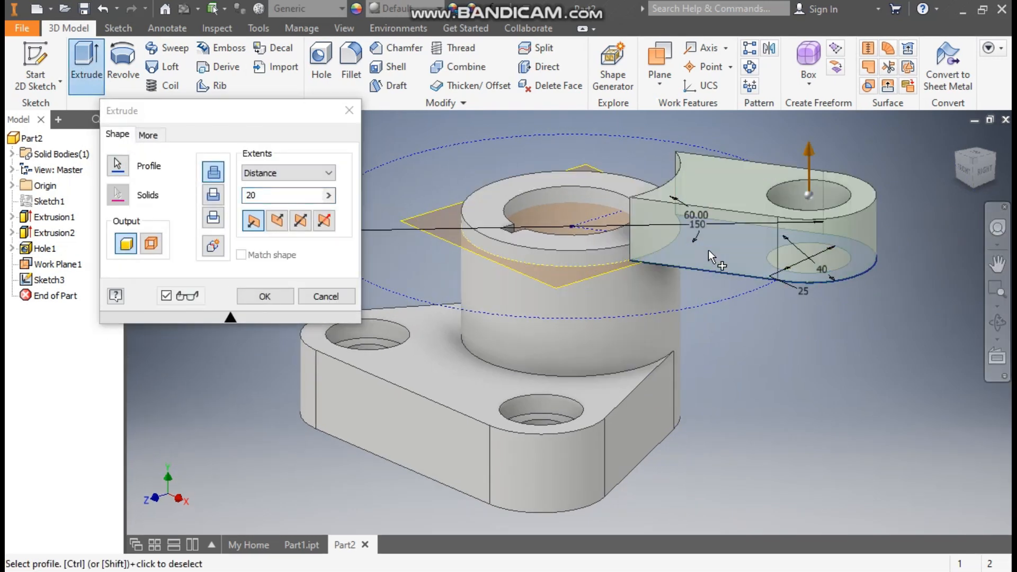
{"action": "left_click", "coordinate": [277, 221]}
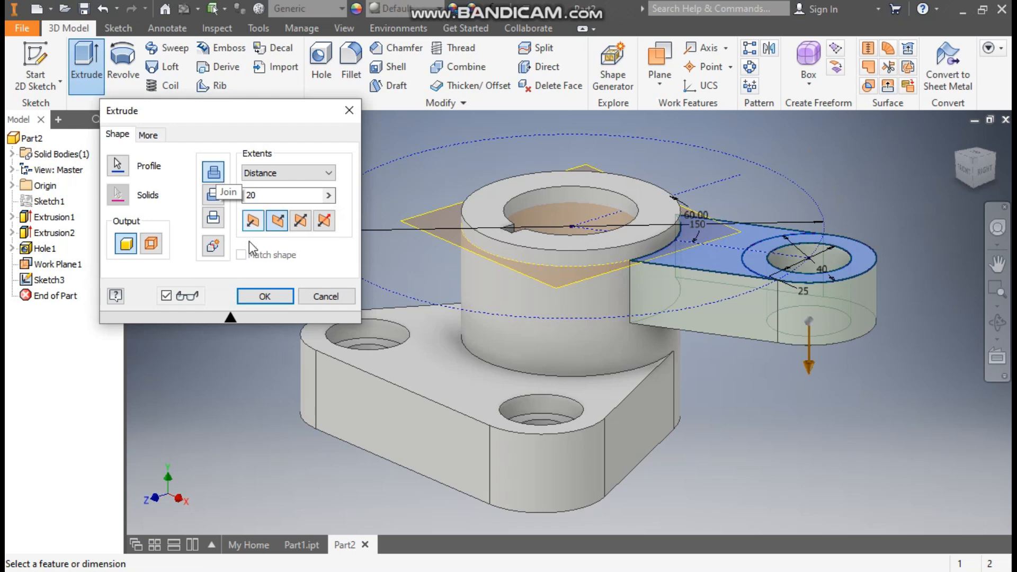
{"action": "left_click", "coordinate": [265, 297]}
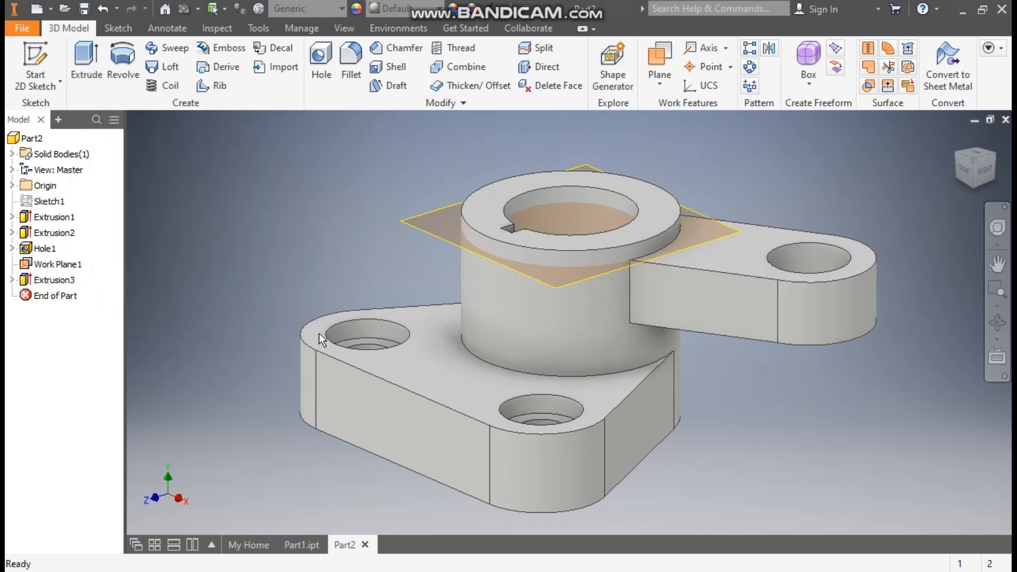
Start a sketch on the arm's top face and draw a 15 mm diameter circle centred on the arm's end hole.
{"action": "left_click", "coordinate": [726, 244]}
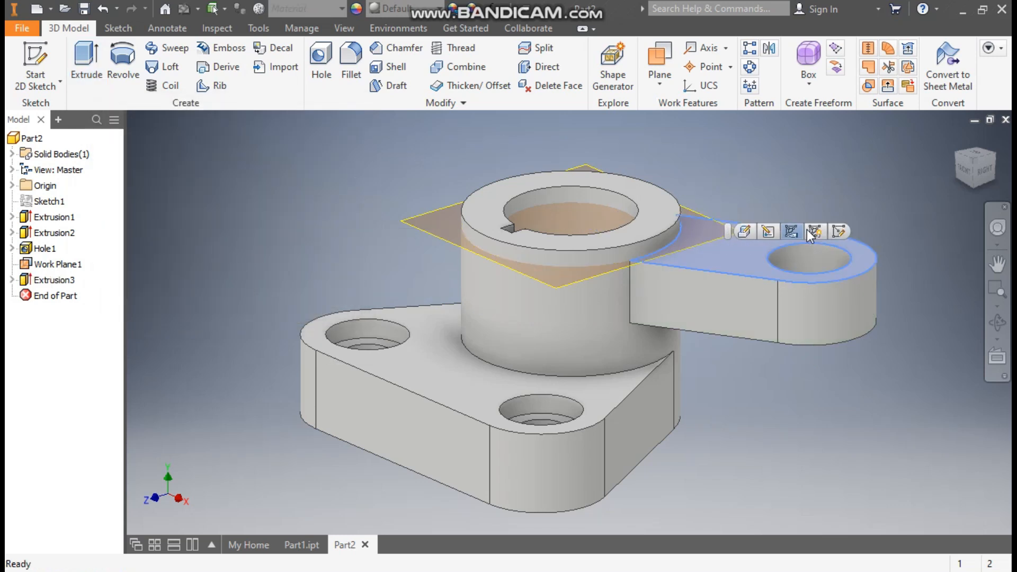
{"action": "left_click", "coordinate": [838, 233]}
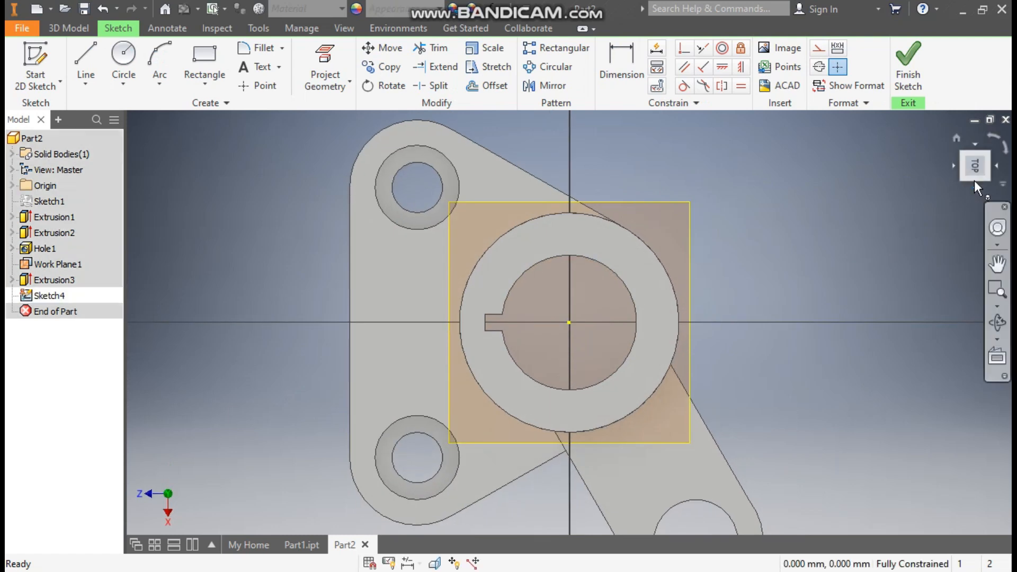
{"action": "left_click", "coordinate": [991, 135]}
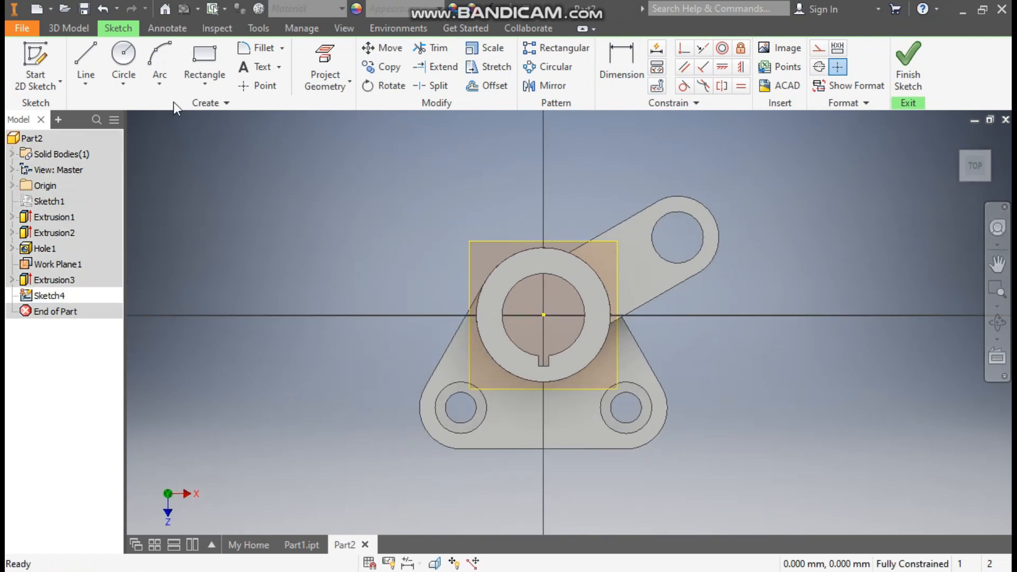
{"action": "left_click", "coordinate": [117, 54]}
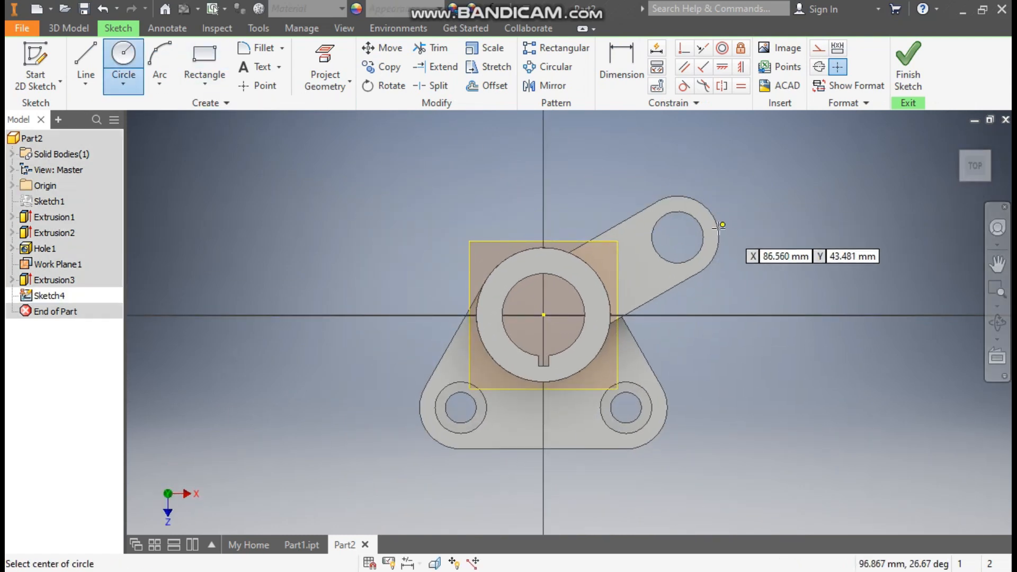
{"action": "left_click", "coordinate": [678, 237]}
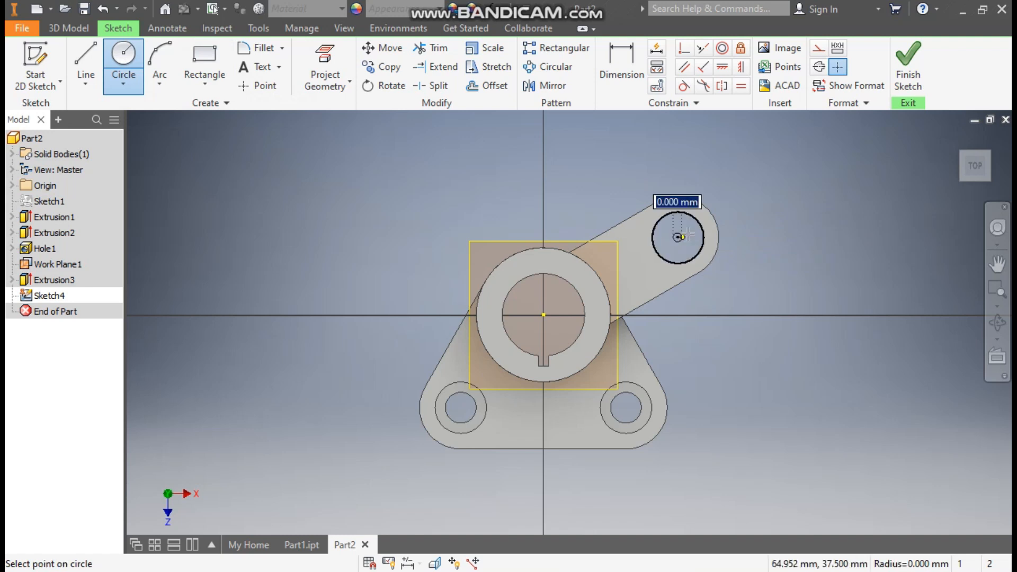
{"action": "type", "text": "15"}
{"action": "key", "text": "Return"}
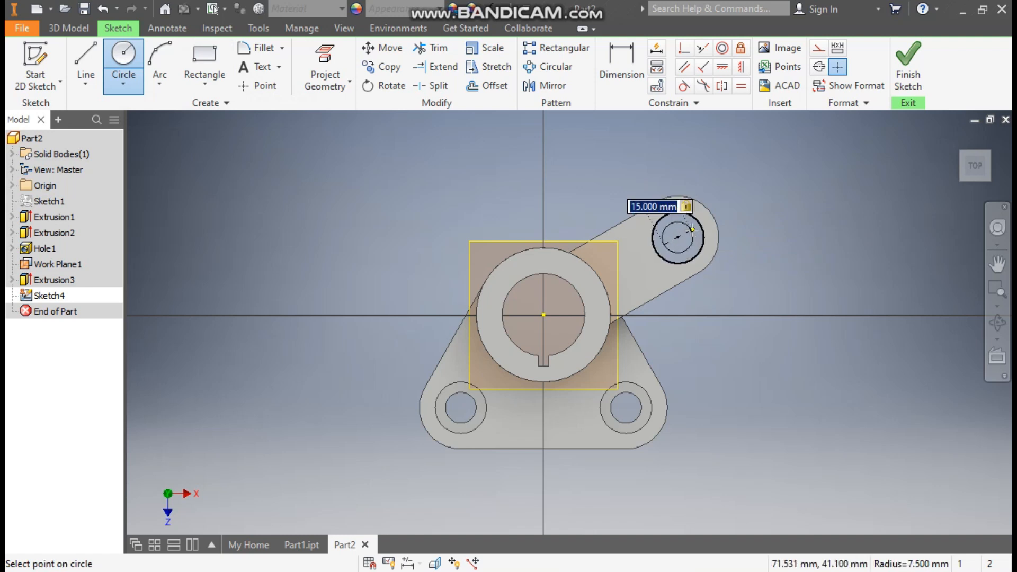
Draw a concentric 25 mm diameter circle around the 15 mm circle and finish the sketch.
{"action": "scroll", "coordinate": [691, 232], "scroll_direction": "up", "scroll_amount": 3}
{"action": "left_click", "coordinate": [665, 245]}
{"action": "type", "text": "25"}
{"action": "key", "text": "Return"}
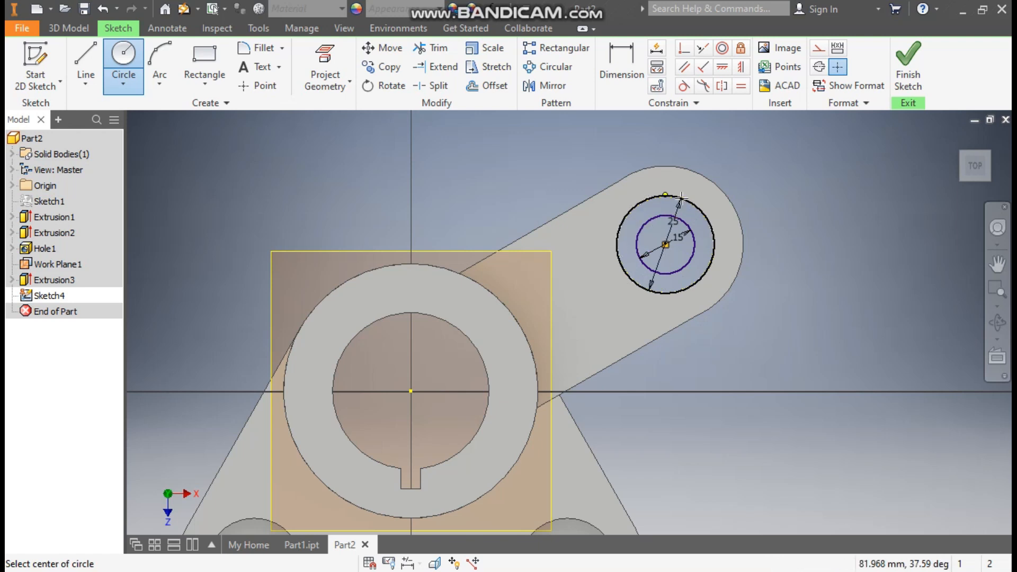
{"action": "key", "text": "Escape"}
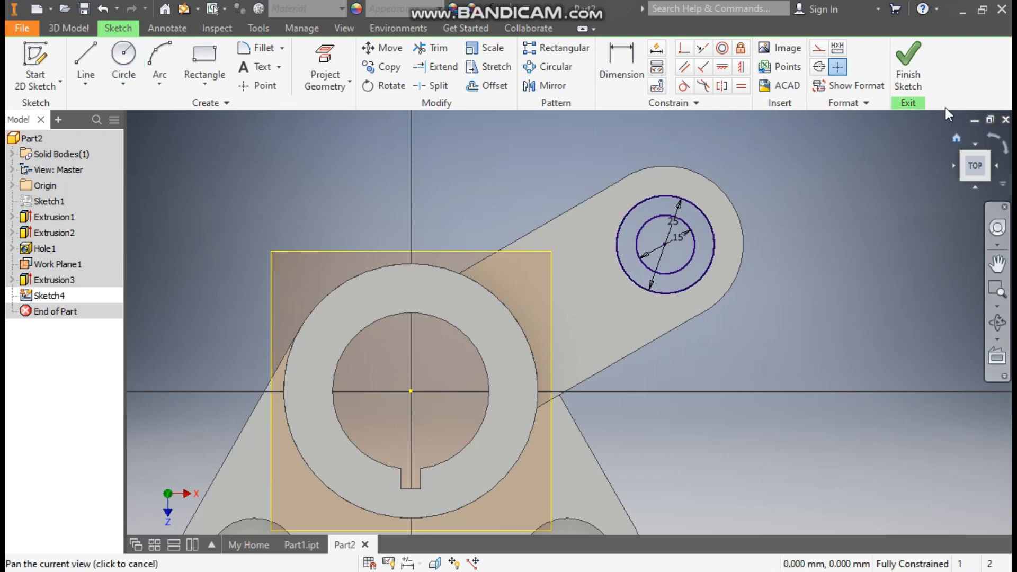
{"action": "left_click", "coordinate": [907, 69]}
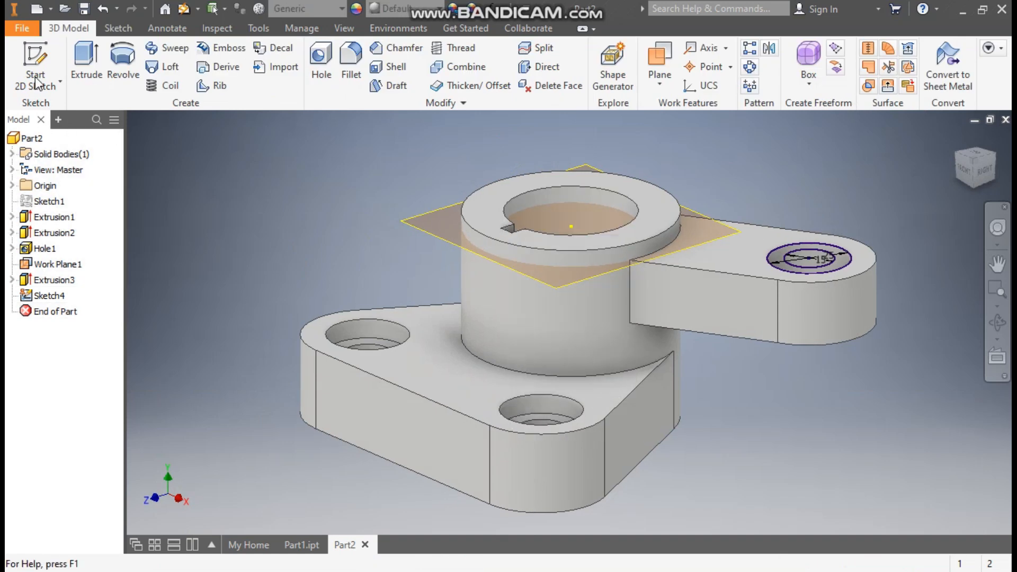
Extrude the ring between the 15 mm and 25 mm circles asymmetrically, 5 mm upward and 25 mm downward, joined to the body.
{"action": "left_click", "coordinate": [82, 63]}
{"action": "scroll", "coordinate": [879, 223], "scroll_direction": "up", "scroll_amount": 3}
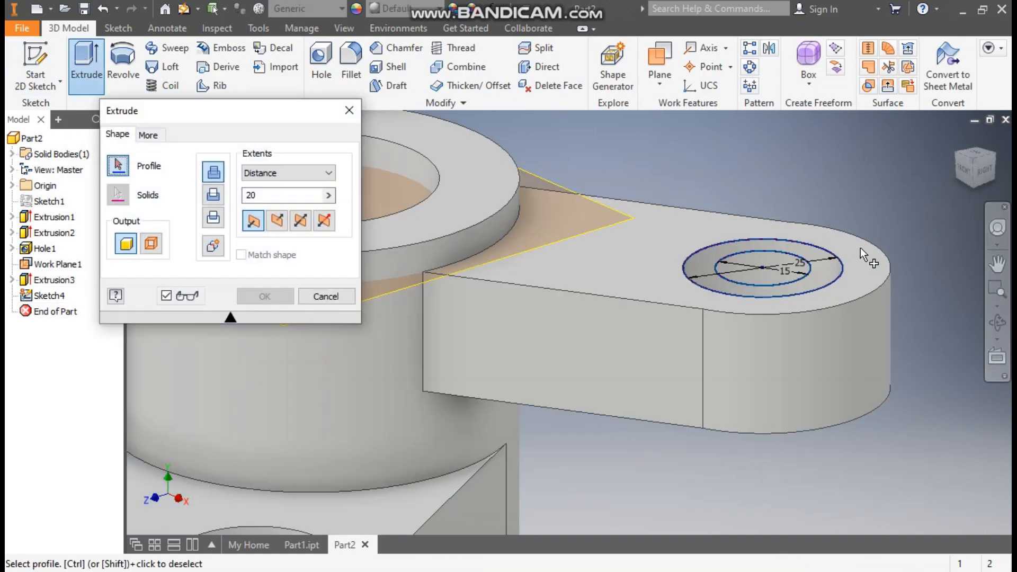
{"action": "left_click", "coordinate": [831, 268]}
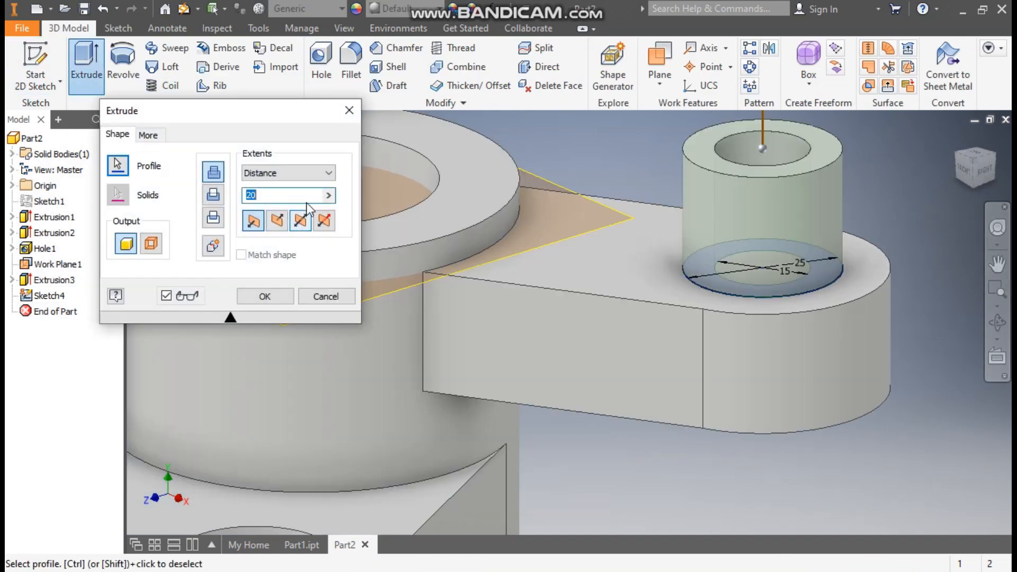
{"action": "left_click", "coordinate": [323, 220]}
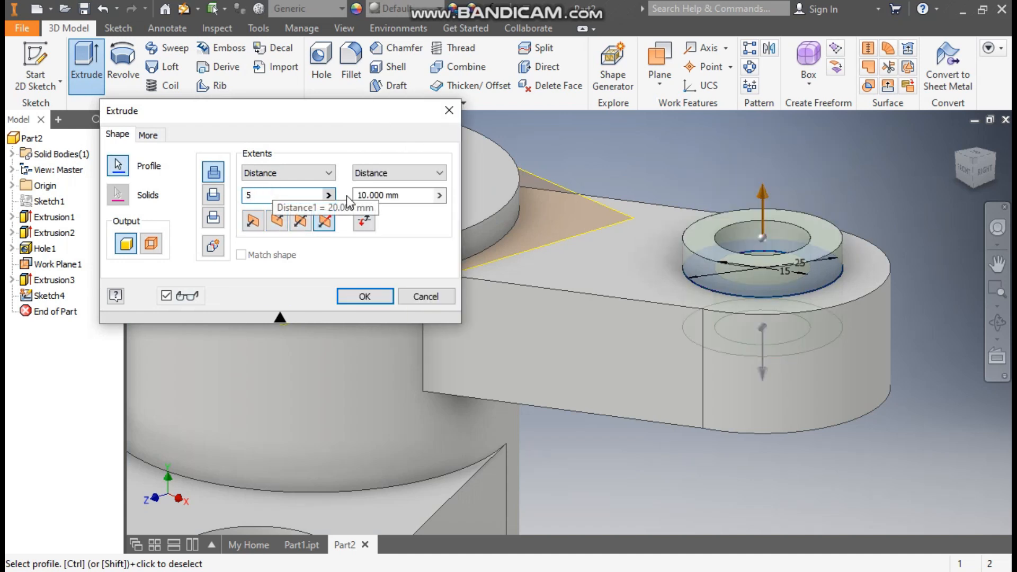
{"action": "left_click", "coordinate": [401, 197]}
{"action": "type", "text": "25"}
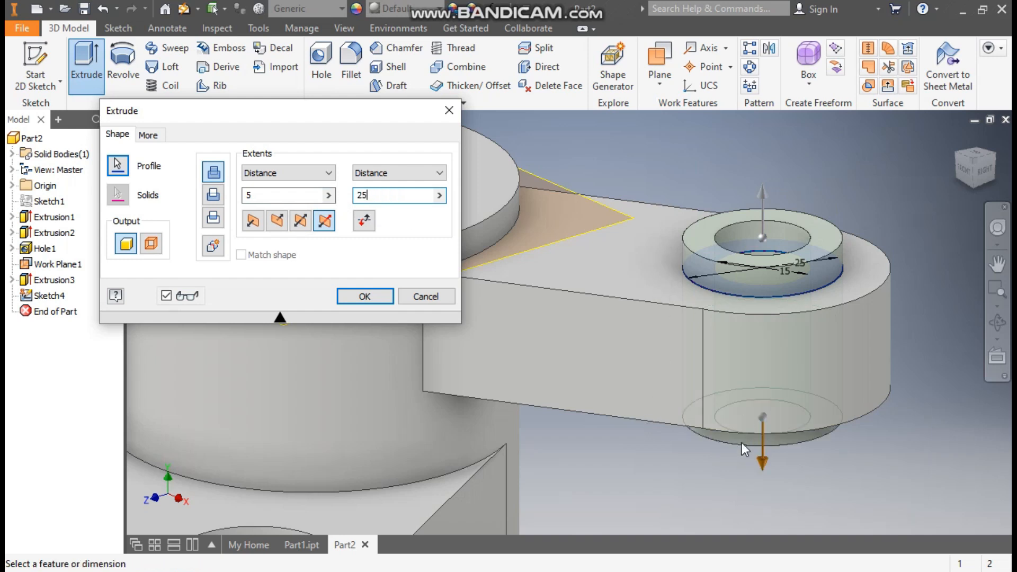
{"action": "scroll", "coordinate": [794, 245], "scroll_direction": "down", "scroll_amount": 3}
{"action": "middle_click_drag", "start_coordinate": [778, 250], "coordinate": [822, 270]}
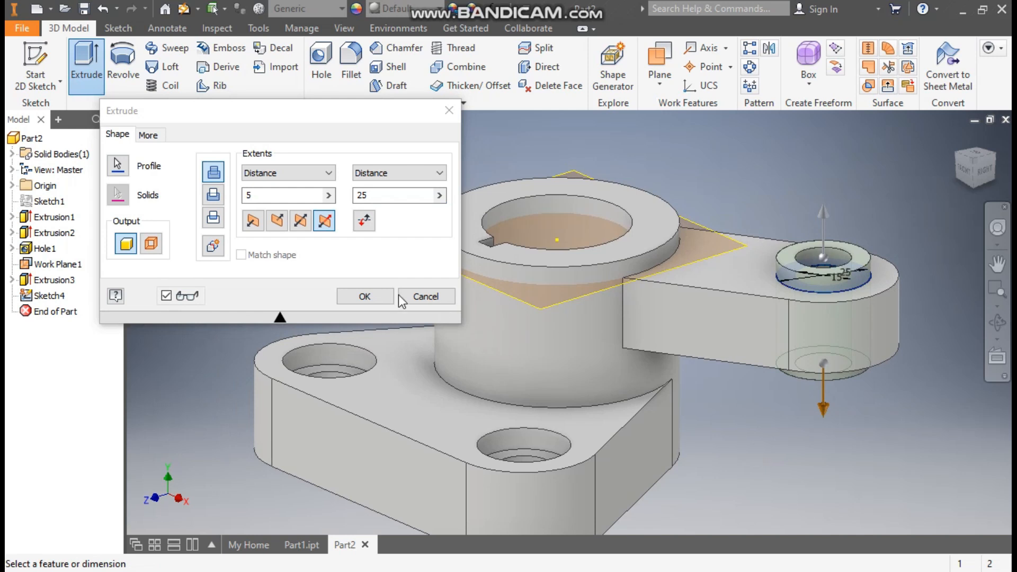
{"action": "left_click", "coordinate": [365, 296]}
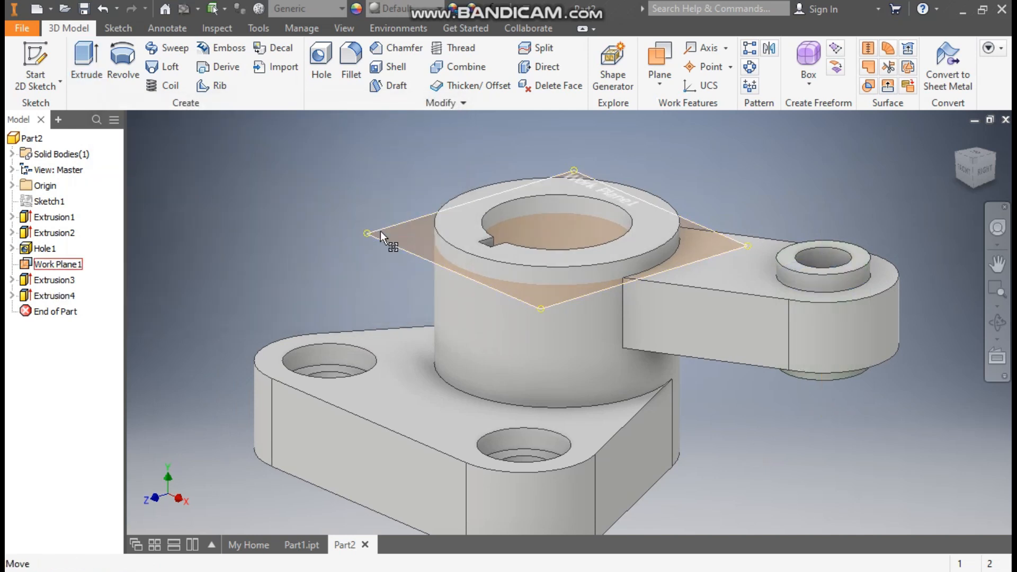
Hide the work plane below the cylinder's top face.
{"action": "left_click", "coordinate": [380, 230]}
{"action": "right_click", "coordinate": [379, 231]}
{"action": "left_click", "coordinate": [426, 208]}
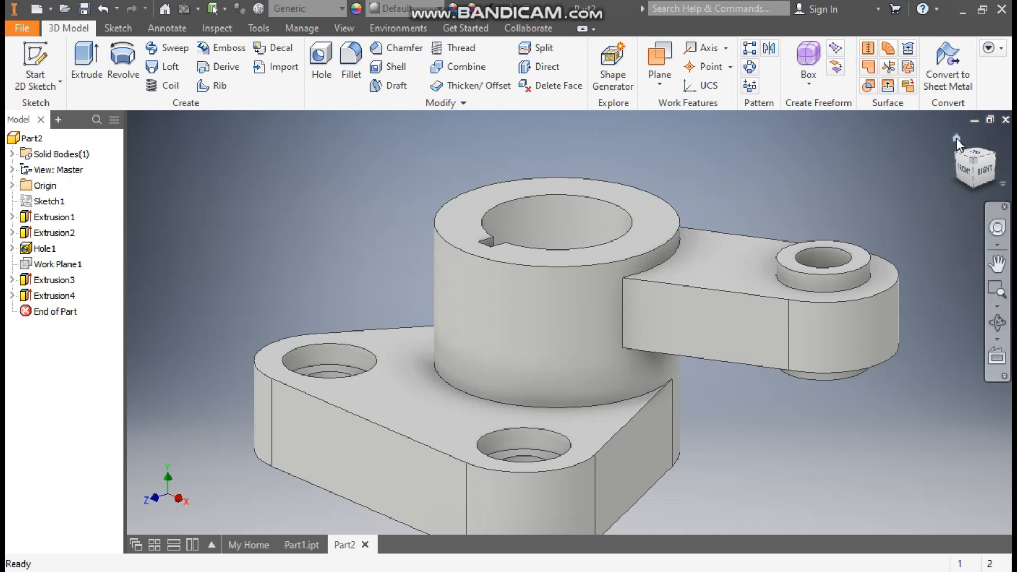
Circular-pattern the arm and its ring boss (Extrusion3 and Extrusion4) around the cylinder's axis with 3 occurrences over 360 degrees.
{"action": "left_click", "coordinate": [956, 138]}
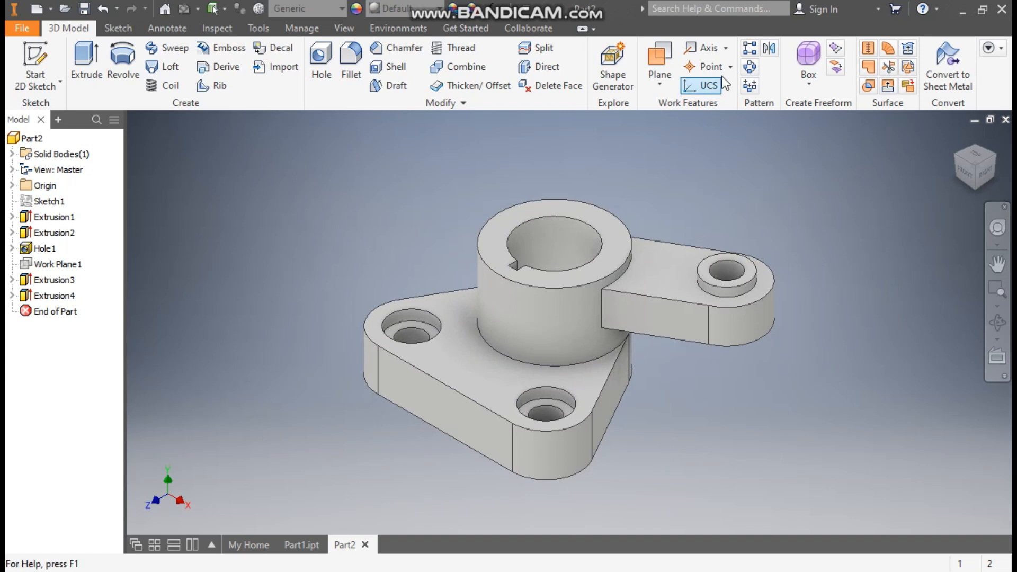
{"action": "left_click", "coordinate": [749, 67]}
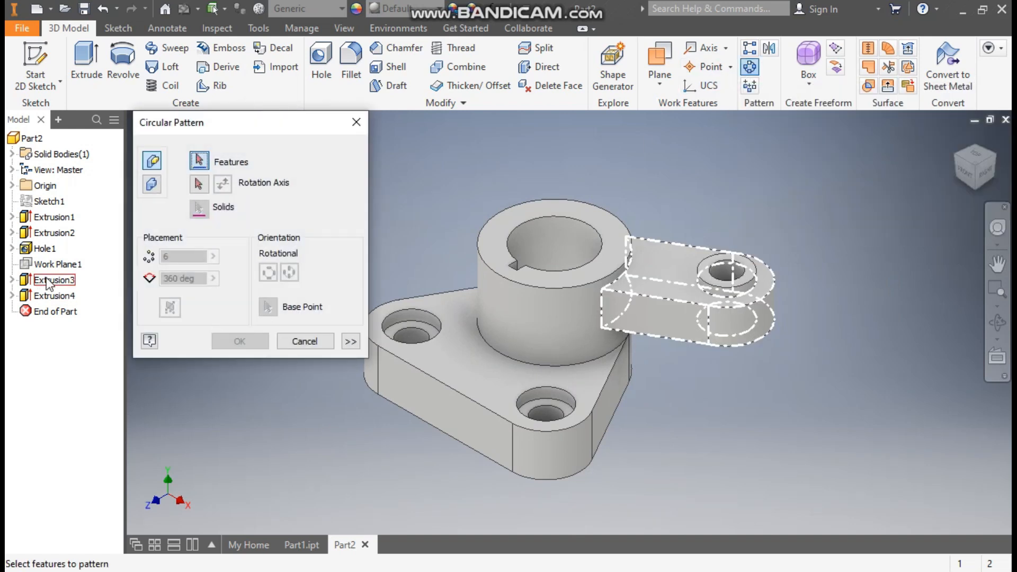
{"action": "left_click", "coordinate": [49, 281]}
{"action": "left_click", "coordinate": [57, 295]}
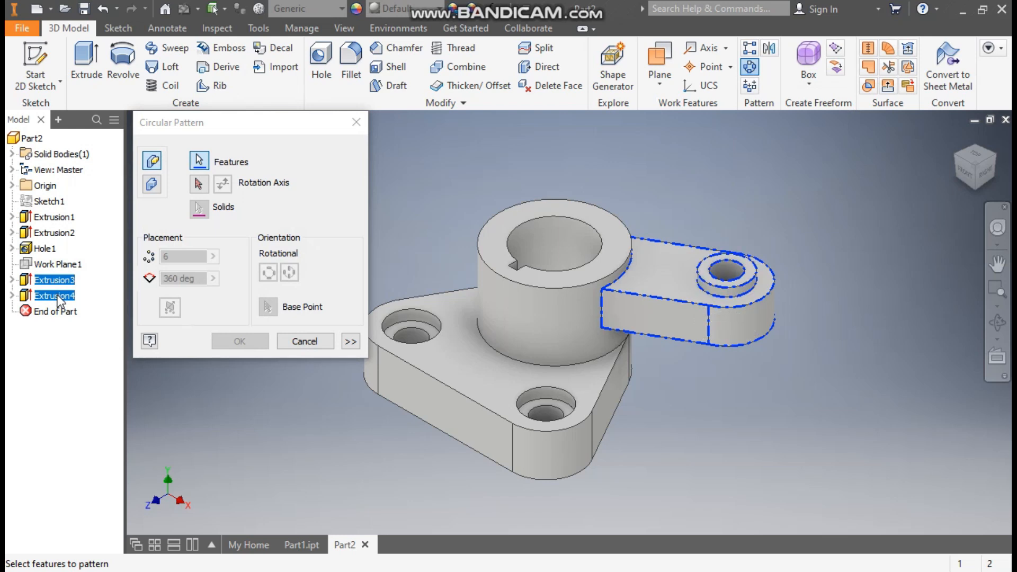
{"action": "left_click", "coordinate": [199, 185]}
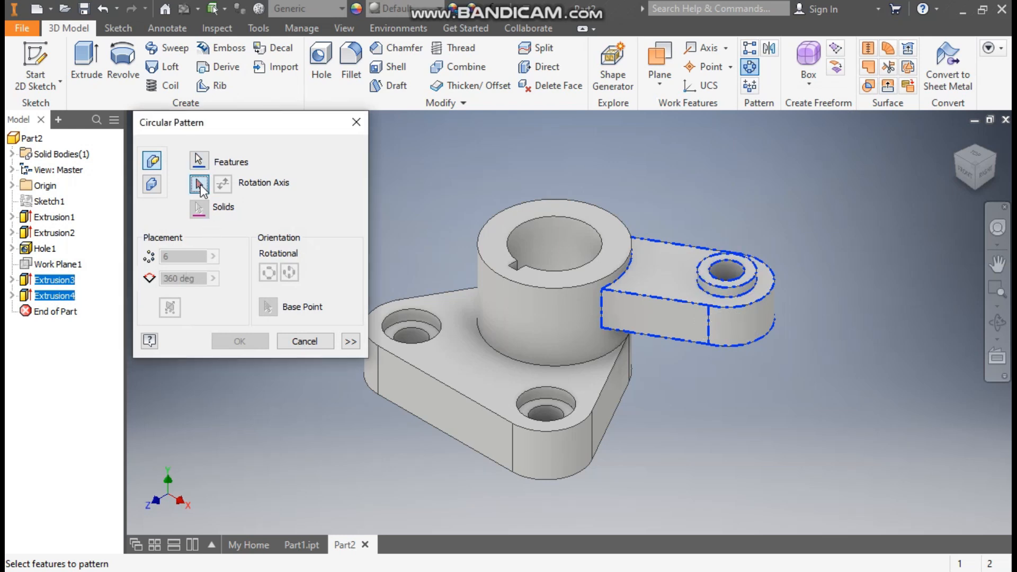
{"action": "left_click", "coordinate": [512, 307]}
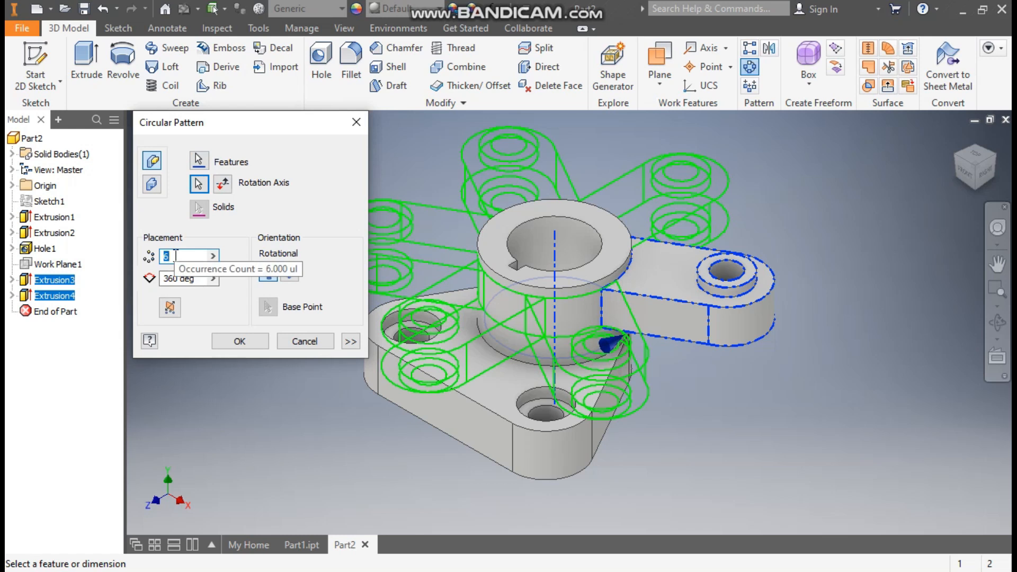
{"action": "type", "text": "3"}
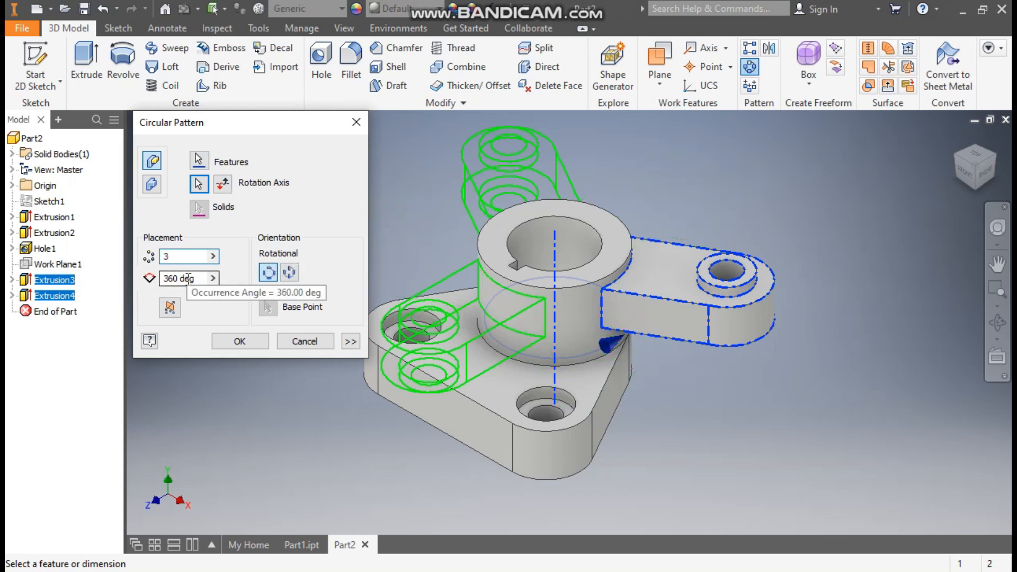
{"action": "left_click", "coordinate": [239, 341]}
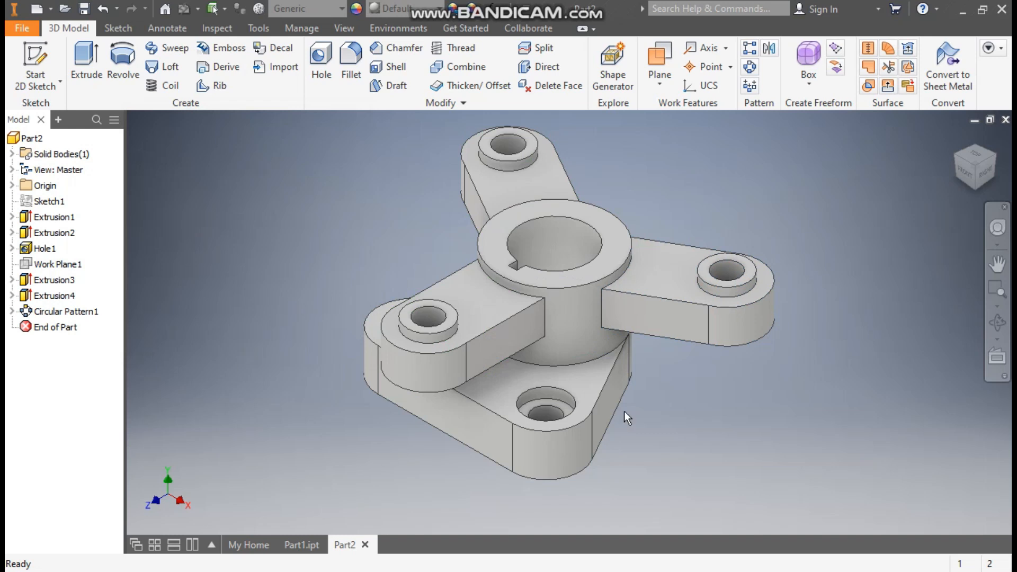
Start a constant 2.5 mm fillet and select only the upper side and end edges of the arm overhanging a counterbored base hole.
{"action": "middle_click_drag", "start_coordinate": [758, 193], "coordinate": [736, 233]}
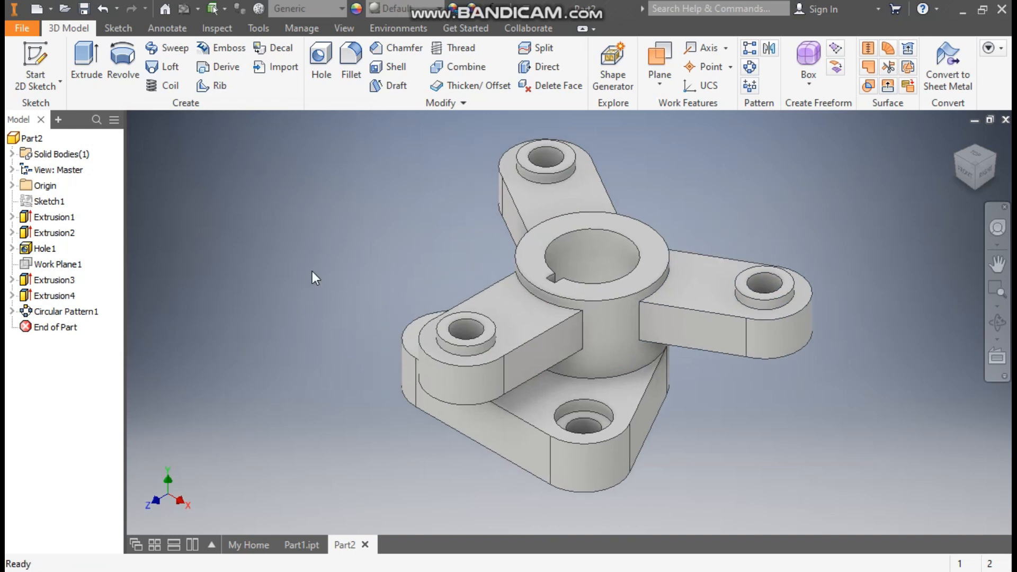
{"action": "left_click", "coordinate": [348, 57]}
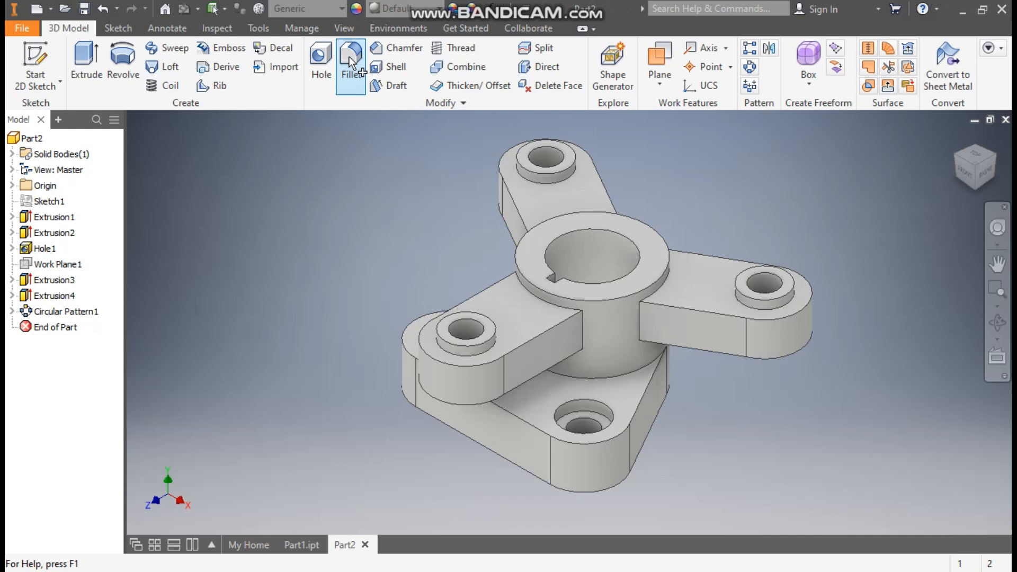
{"action": "left_click", "coordinate": [153, 212]}
{"action": "type", "text": "2.5"}
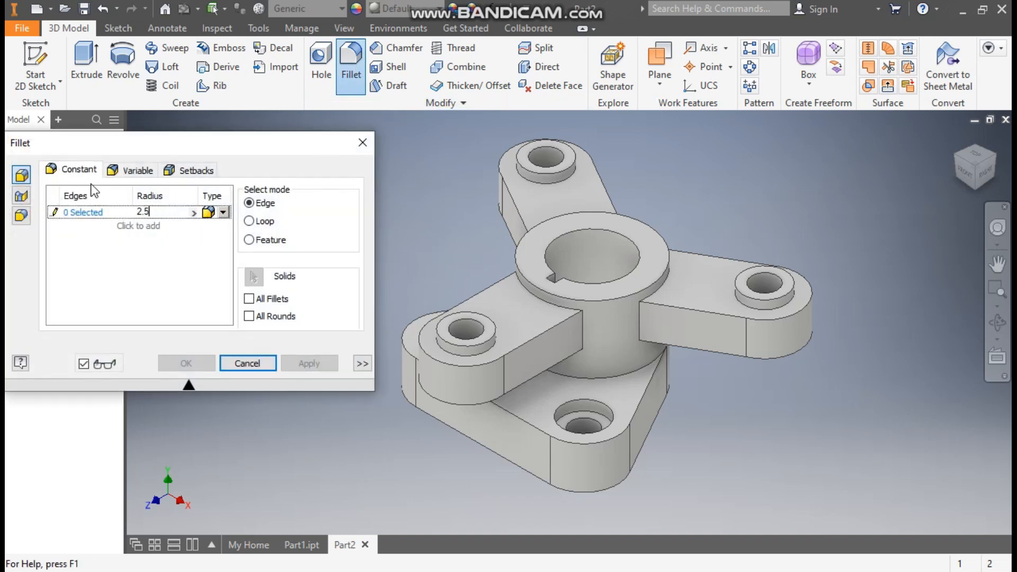
{"action": "left_click", "coordinate": [583, 328]}
{"action": "left_click", "coordinate": [639, 315]}
{"action": "left_click", "coordinate": [548, 330]}
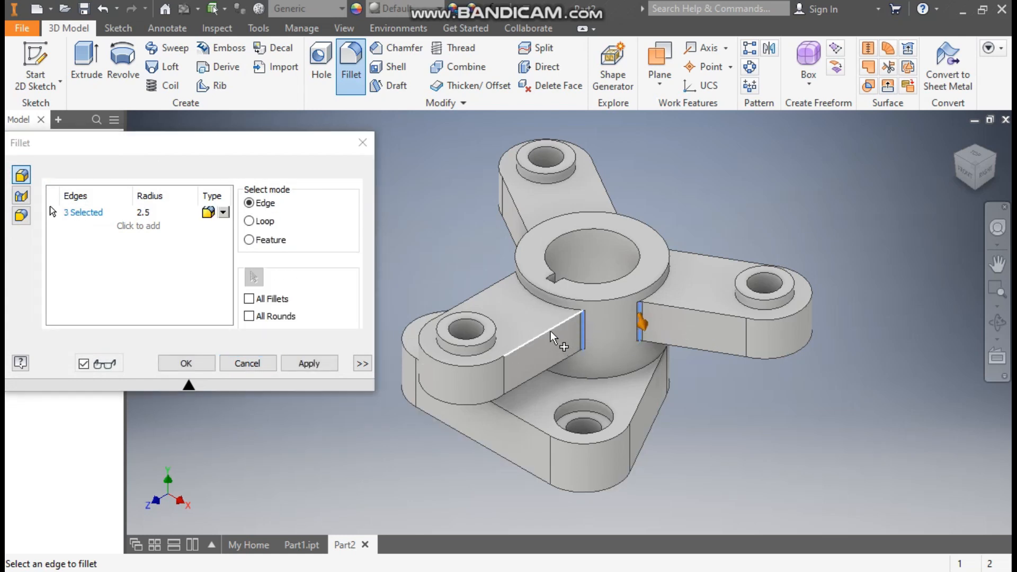
{"action": "left_click", "coordinate": [490, 361]}
{"action": "left_click", "coordinate": [491, 363]}
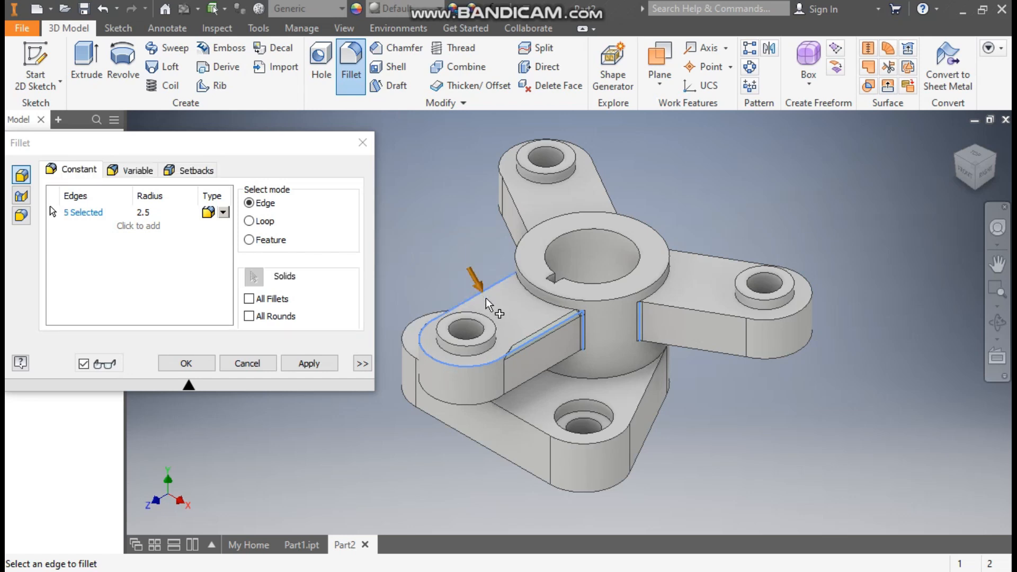
{"action": "left_click", "coordinate": [586, 331]}
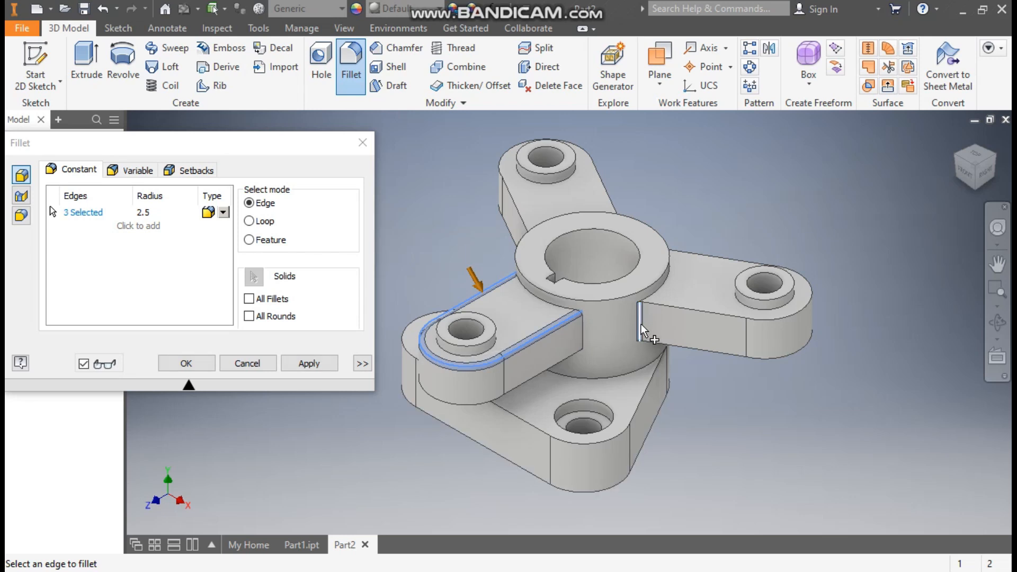
Add the upper side and end edges of the other two arms to the 2.5 mm fillet selection.
{"action": "left_click", "coordinate": [685, 309]}
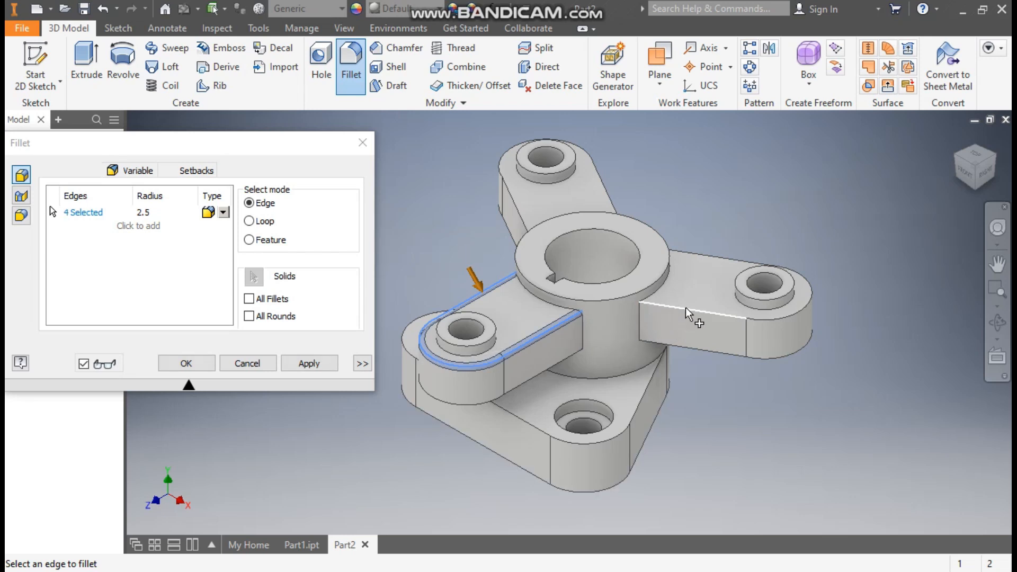
{"action": "left_click", "coordinate": [769, 321]}
{"action": "left_click", "coordinate": [718, 263]}
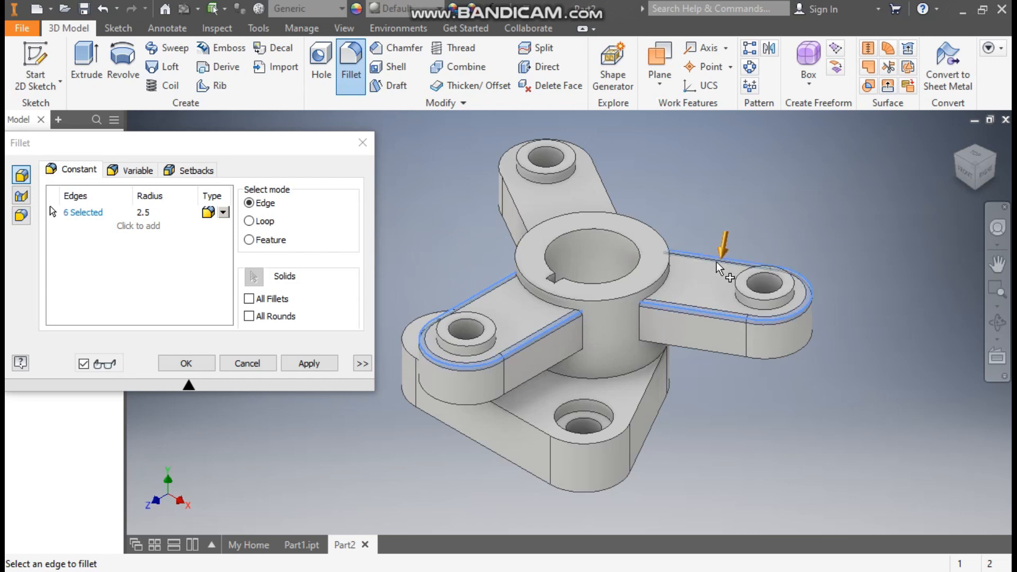
{"action": "left_click", "coordinate": [609, 194]}
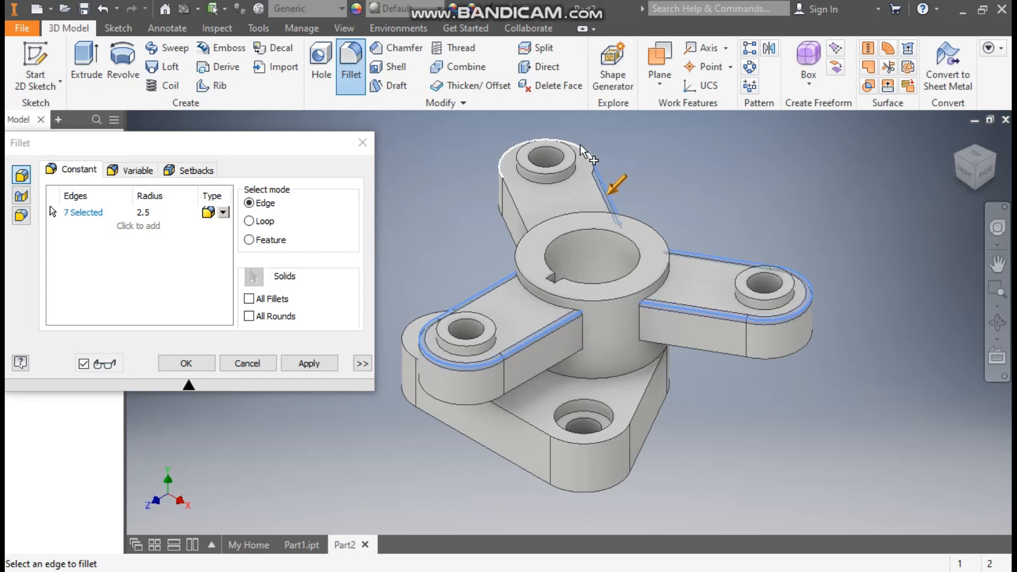
{"action": "left_click", "coordinate": [513, 201]}
Add the lower side and end edges of all three arms to the 2.5 mm fillet selection.
{"action": "left_click", "coordinate": [535, 376]}
{"action": "left_click", "coordinate": [483, 404]}
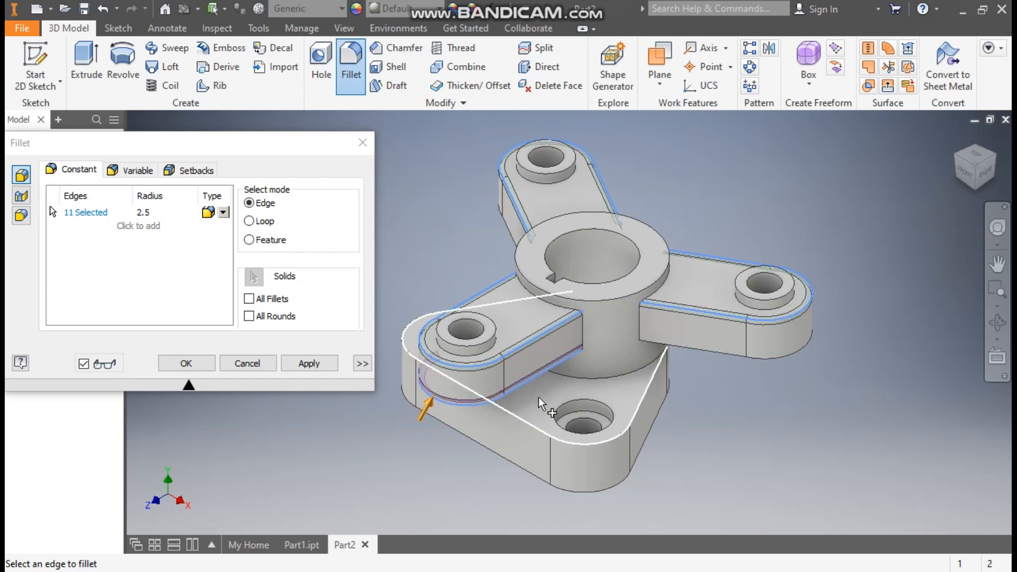
{"action": "left_click", "coordinate": [957, 160]}
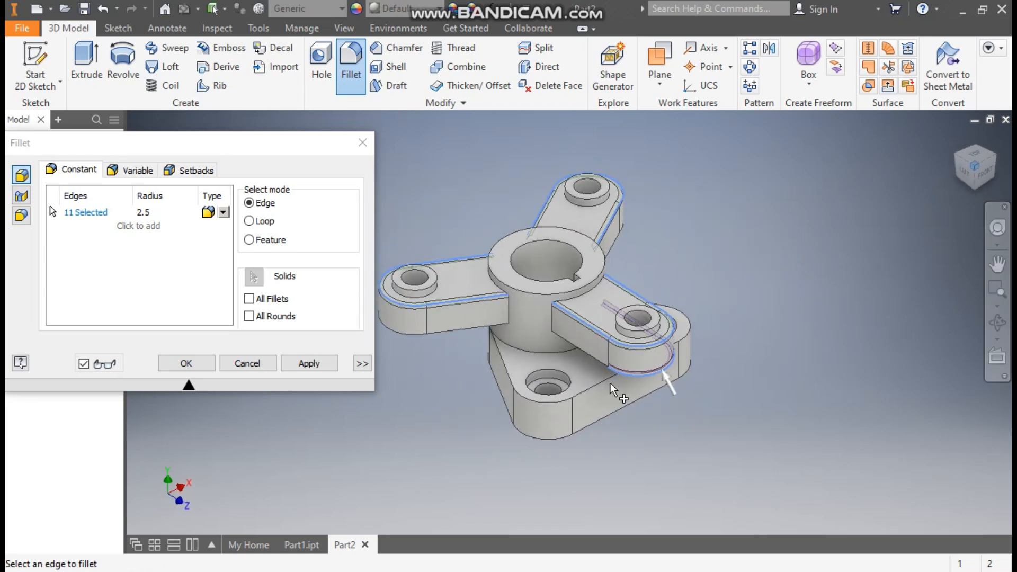
{"action": "left_click", "coordinate": [590, 354]}
{"action": "left_click", "coordinate": [488, 335]}
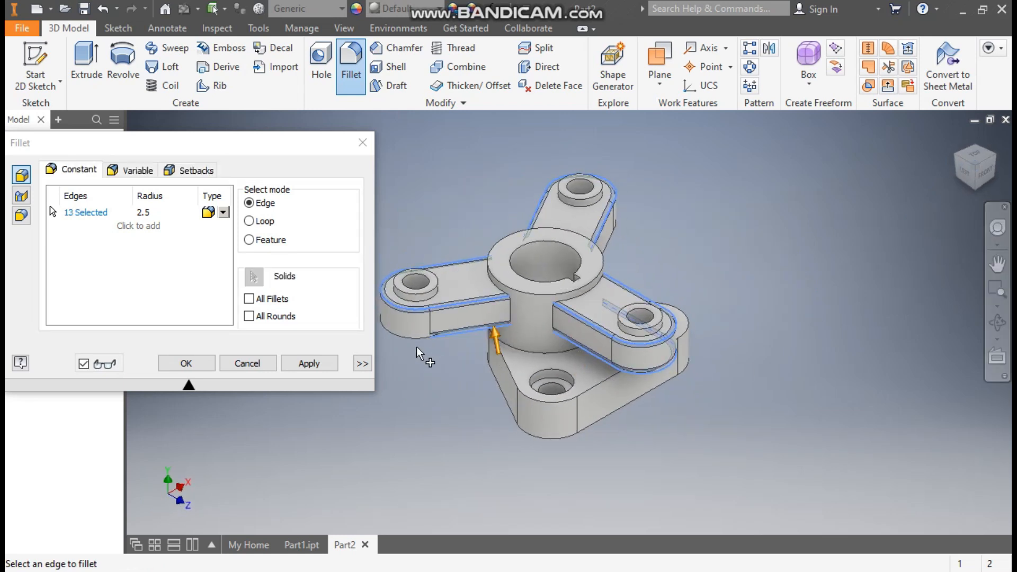
{"action": "left_click", "coordinate": [413, 343]}
{"action": "left_click", "coordinate": [957, 156]}
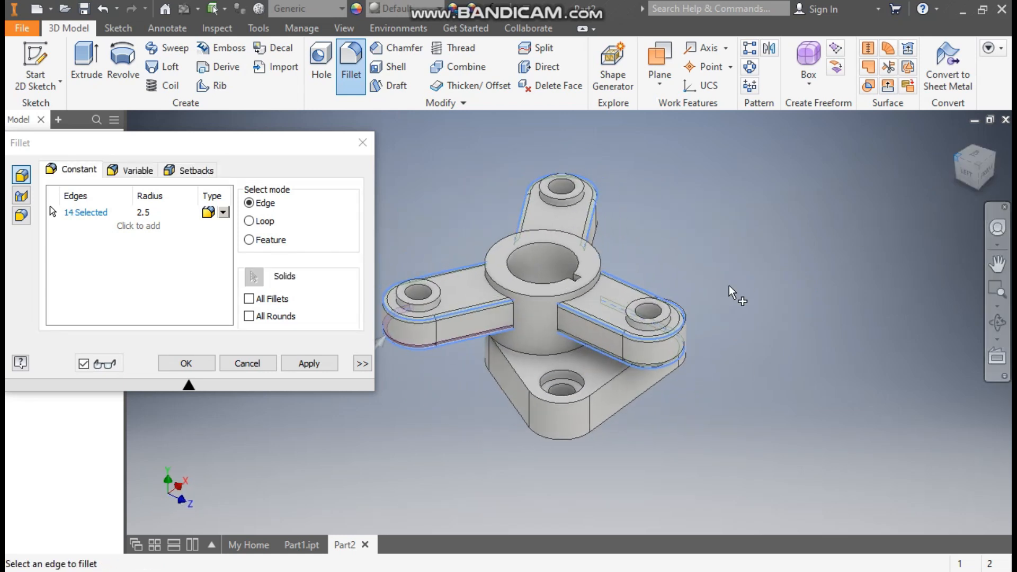
{"action": "left_click", "coordinate": [546, 403]}
{"action": "left_click", "coordinate": [471, 335]}
{"action": "left_click", "coordinate": [389, 320]}
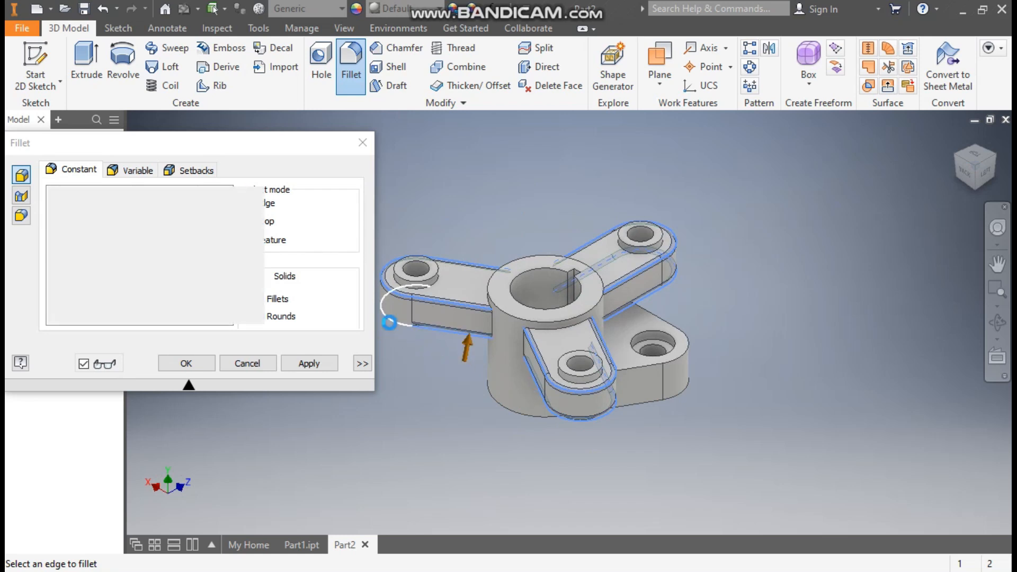
Add the upper and lower perimeter edges of the rounded triangular base to the 2.5 mm fillet selection.
{"action": "left_click", "coordinate": [953, 159]}
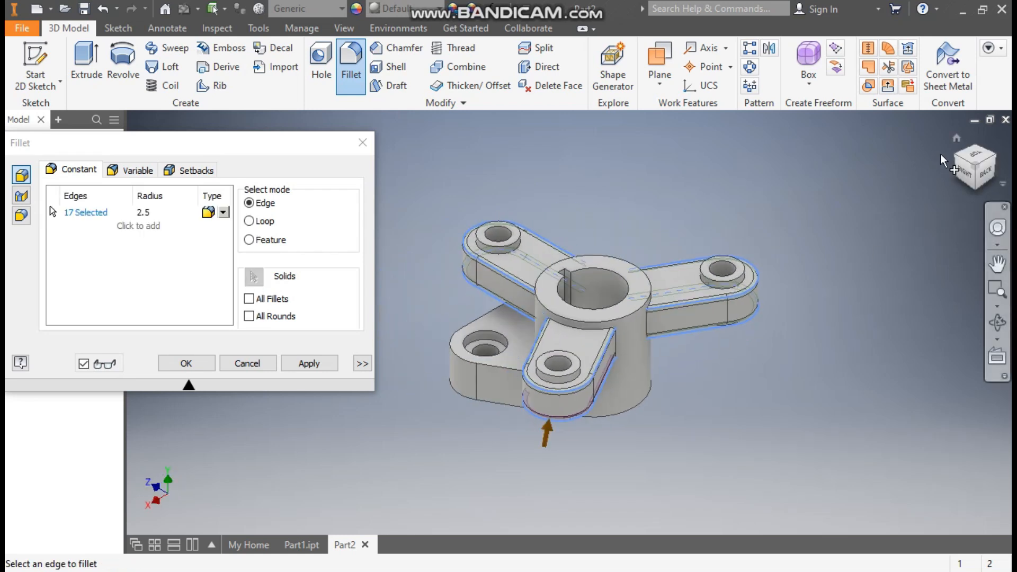
{"action": "left_click", "coordinate": [662, 330]}
{"action": "left_click", "coordinate": [630, 374]}
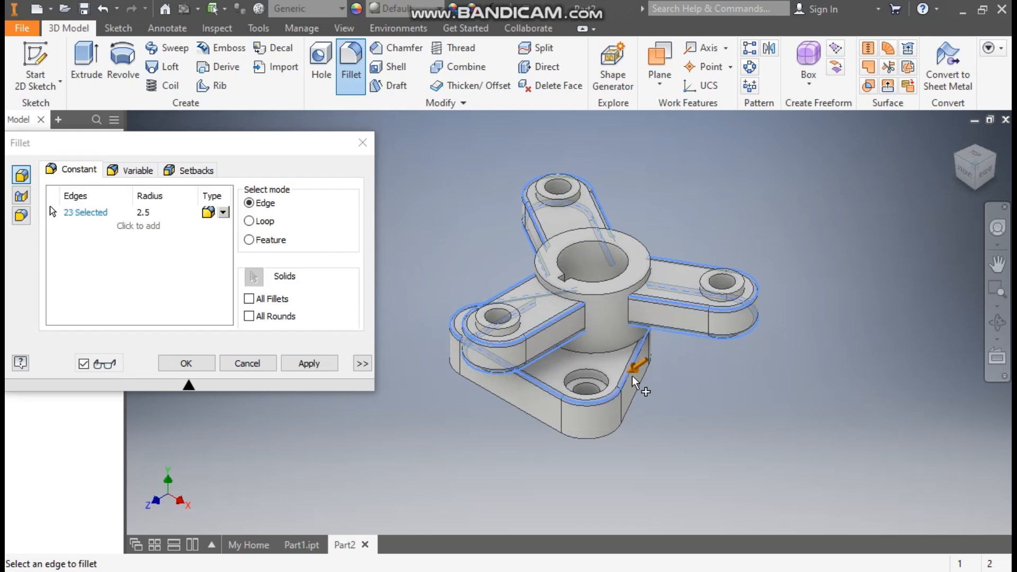
{"action": "left_click", "coordinate": [623, 424]}
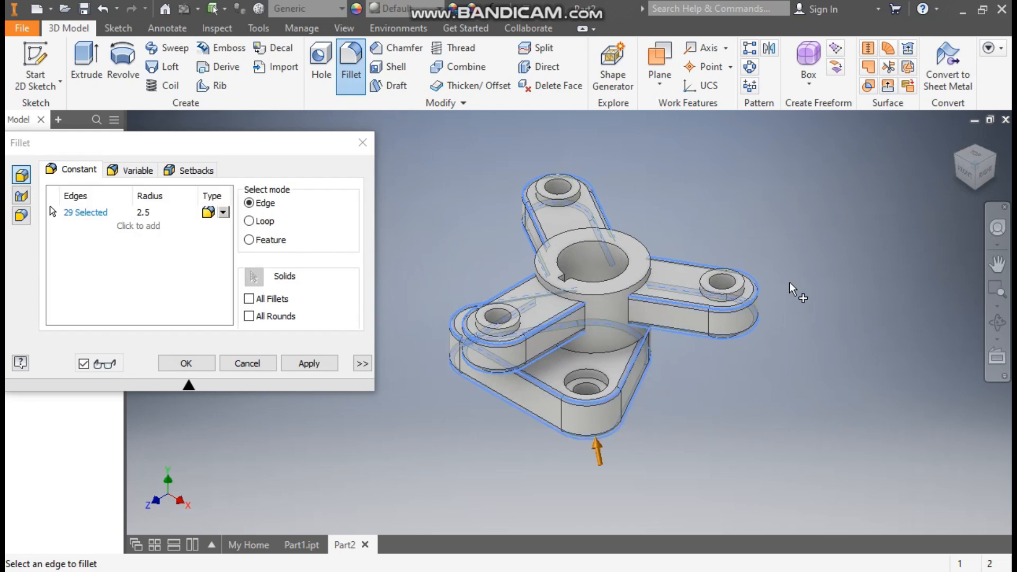
Add the circular edges where the three ring bosses meet the arms and create the 2.5 mm fillet.
{"action": "left_click", "coordinate": [722, 300]}
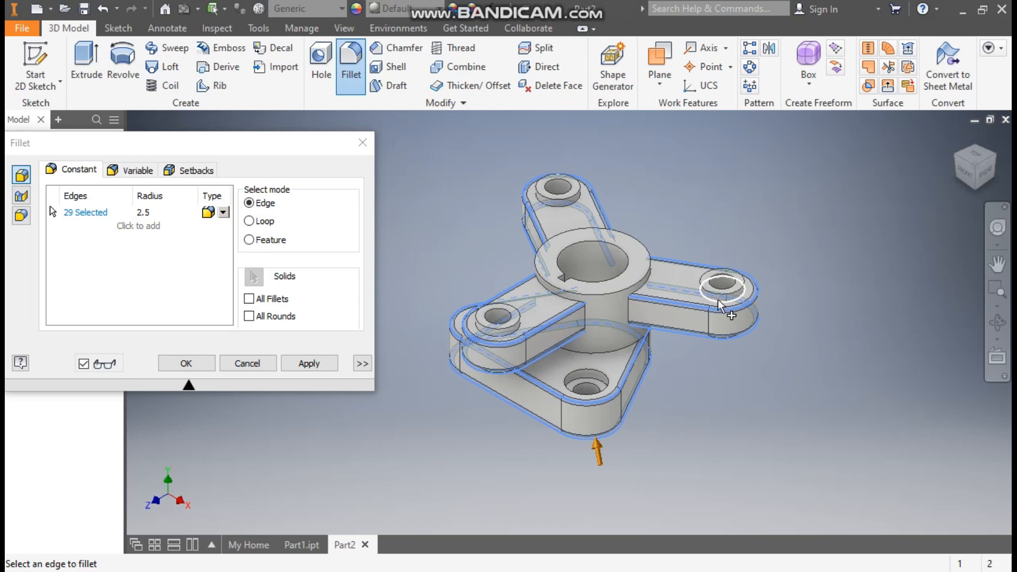
{"action": "left_click", "coordinate": [555, 208]}
{"action": "left_click", "coordinate": [513, 334]}
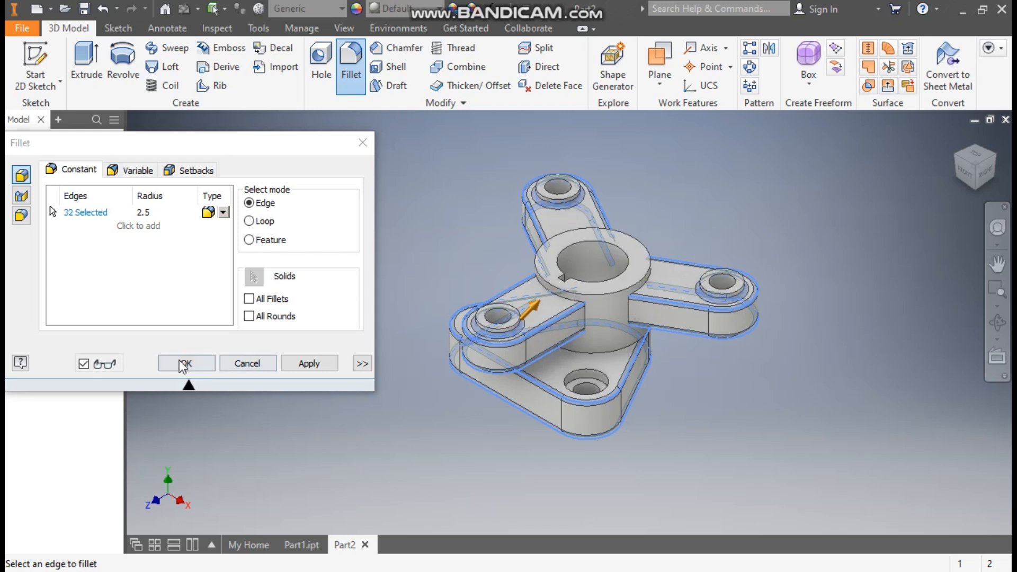
{"action": "left_click", "coordinate": [203, 358]}
Change the part's appearance to Canary from the Inventor Material Library.
{"action": "scroll", "coordinate": [684, 211], "scroll_direction": "down", "scroll_amount": 2}
{"action": "middle_click_drag", "start_coordinate": [685, 211], "coordinate": [669, 205]}
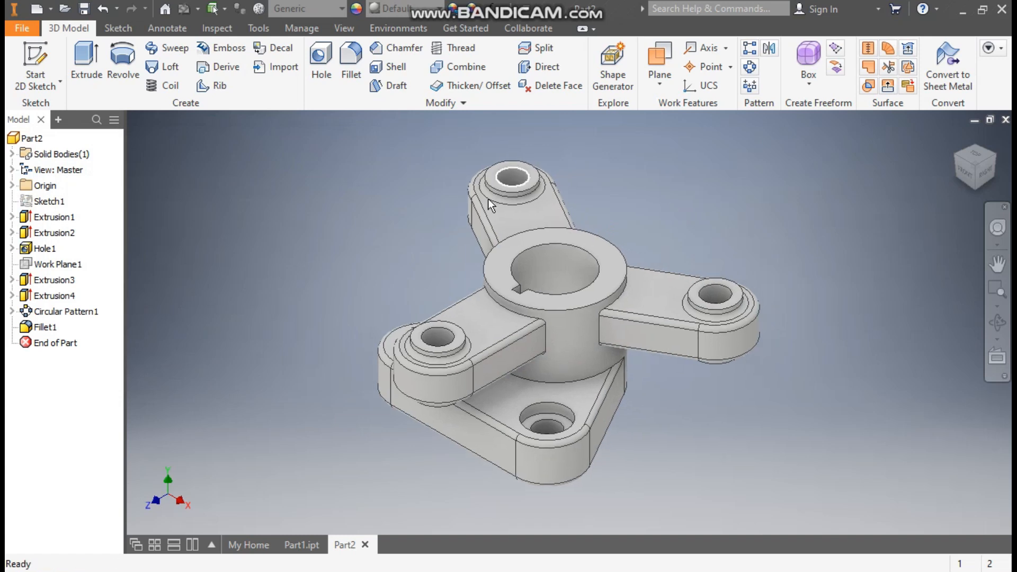
{"action": "left_click", "coordinate": [408, 9]}
{"action": "scroll", "coordinate": [443, 225], "scroll_direction": "up", "scroll_amount": 12}
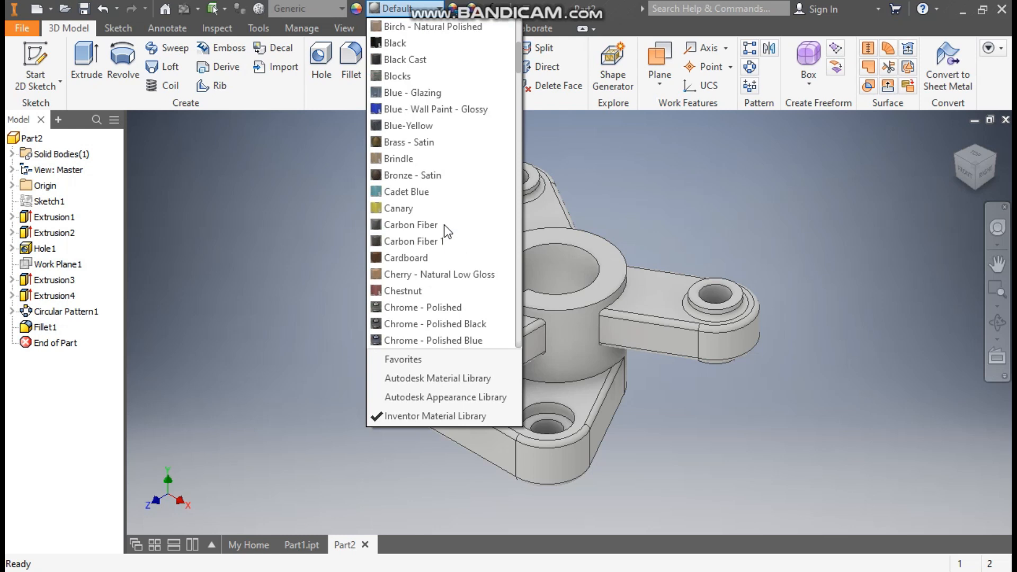
{"action": "left_click", "coordinate": [412, 210]}
{"action": "middle_click_drag", "start_coordinate": [302, 302], "coordinate": [243, 308]}
{"action": "scroll", "coordinate": [321, 295], "scroll_direction": "down", "scroll_amount": 2}
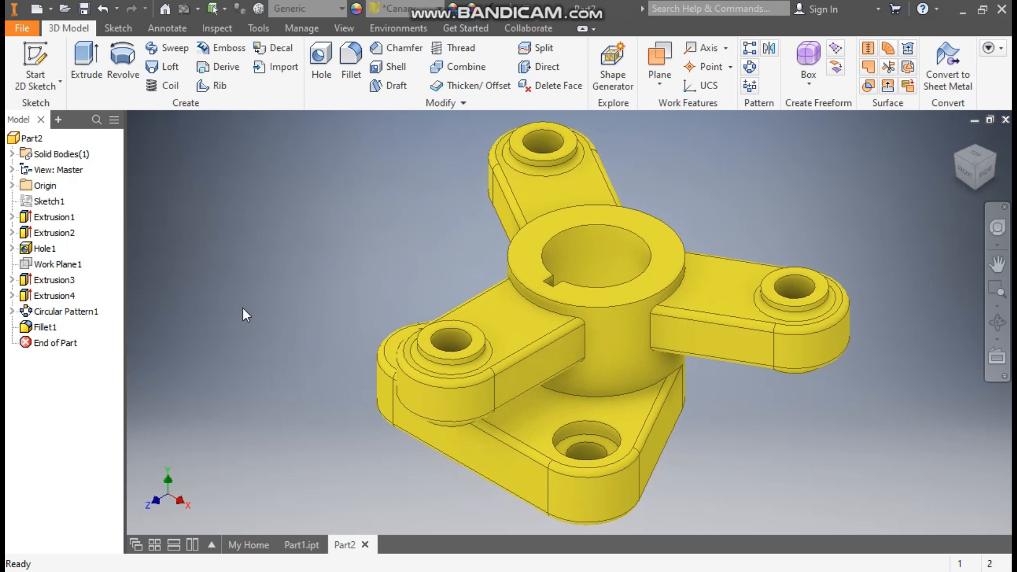